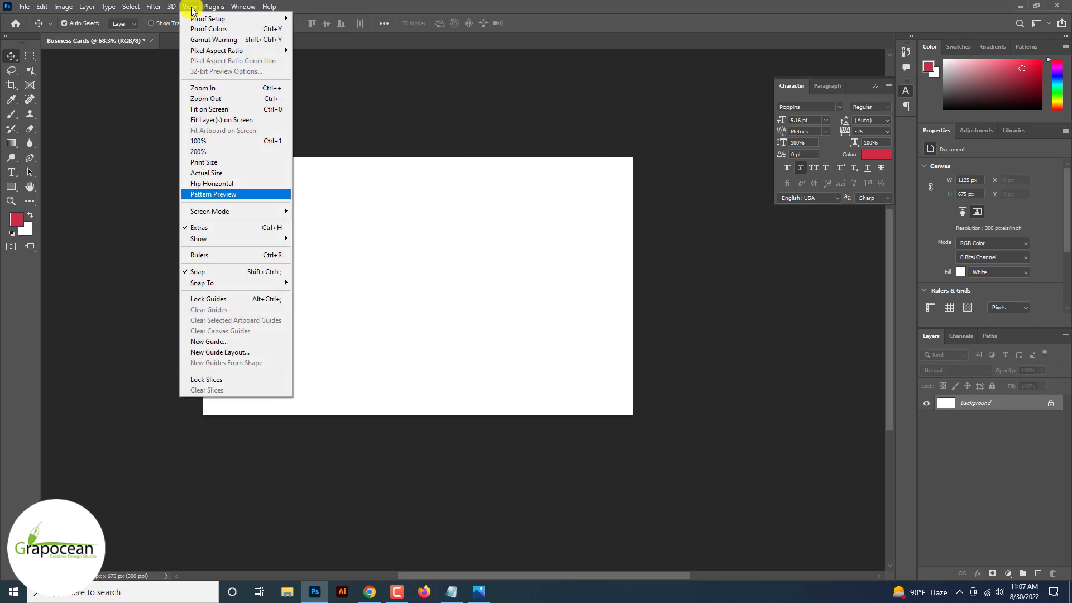
# In New Guide Layout, enable column and row guides and change their counts.
pyautogui.click(249, 352)
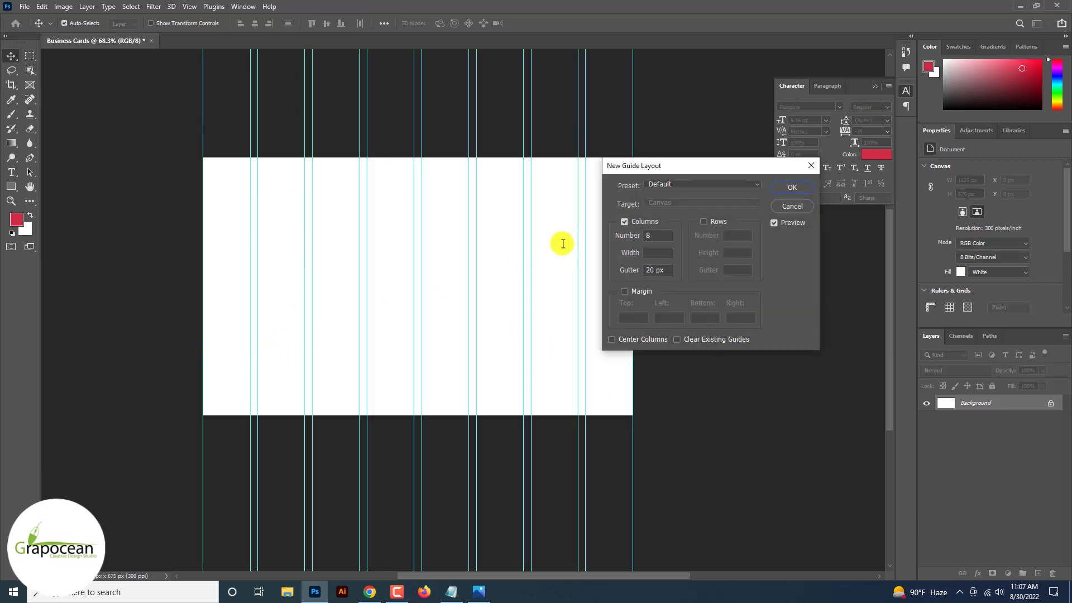
pyautogui.click(652, 224)
pyautogui.click(703, 221)
pyautogui.click(703, 221)
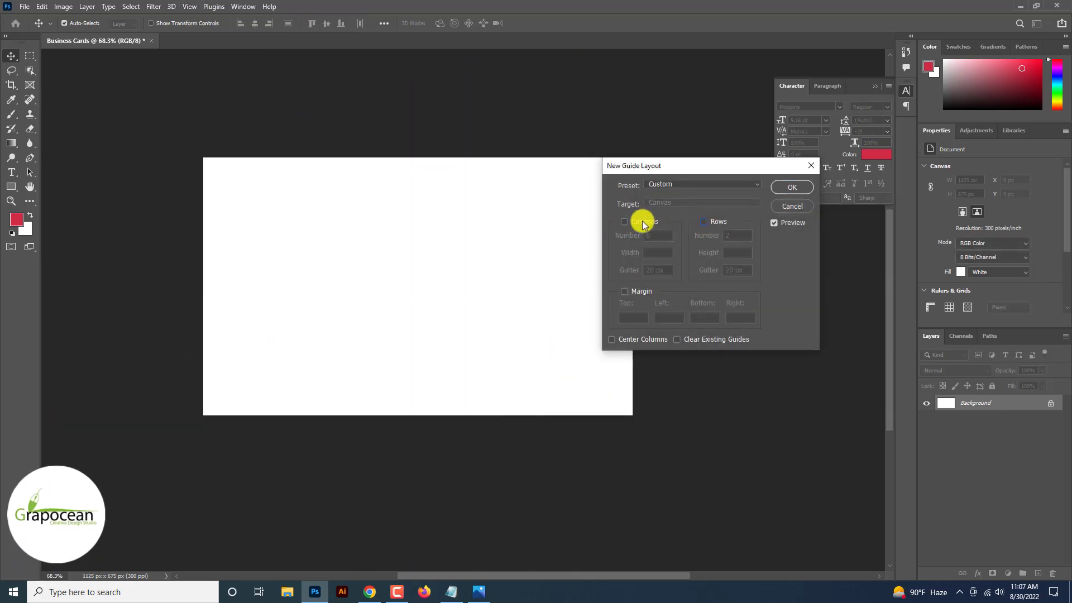
pyautogui.click(642, 222)
pyautogui.click(703, 221)
pyautogui.write('0')
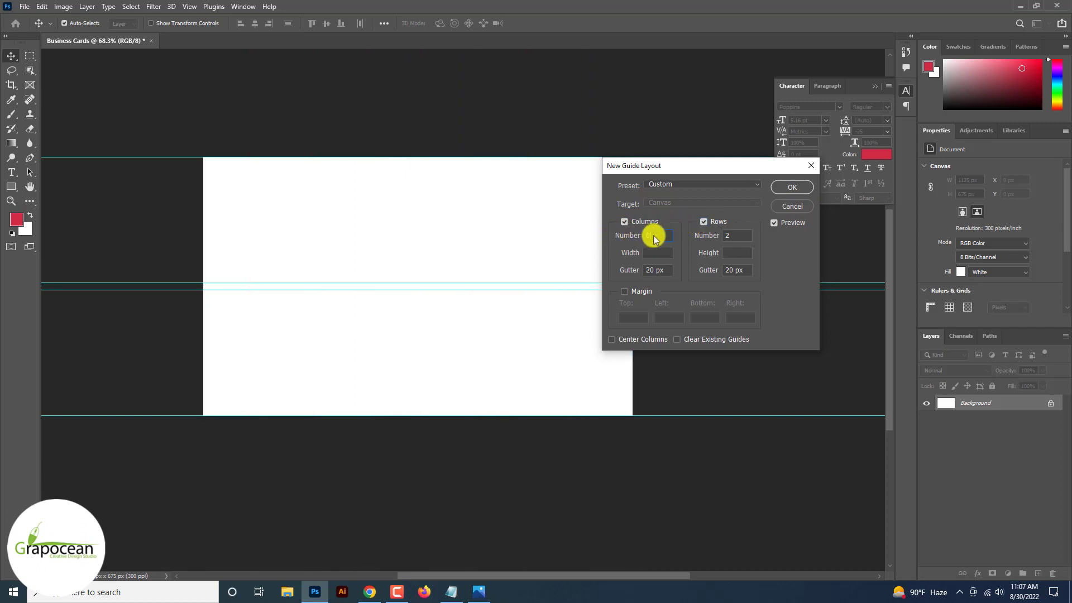
pyautogui.doubleClick(736, 235)
pyautogui.write('0')
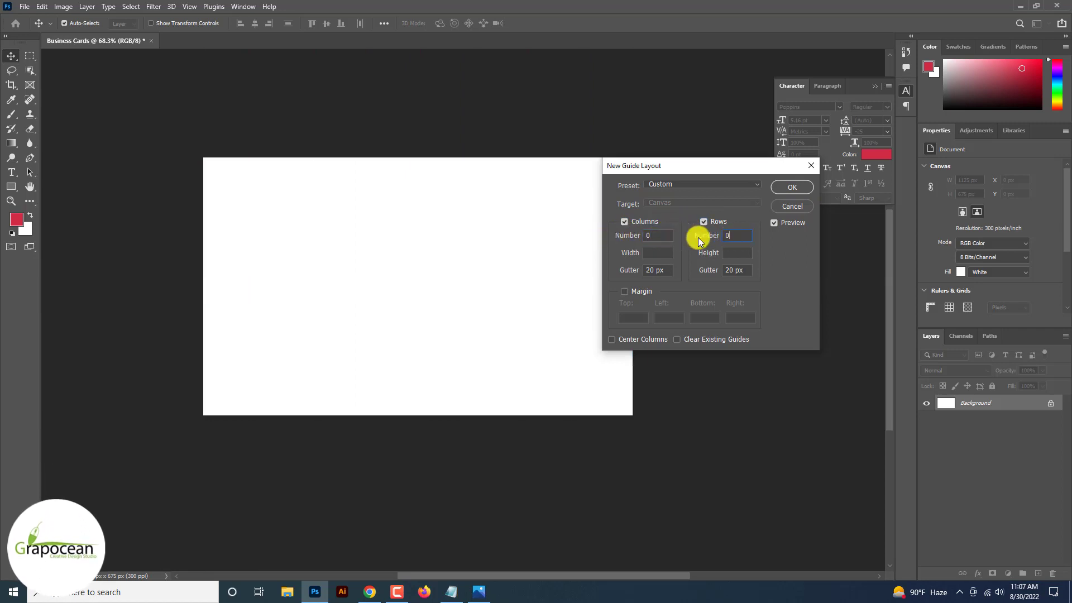
pyautogui.moveTo(661, 236); pyautogui.dragTo(629, 236)
pyautogui.write('1')
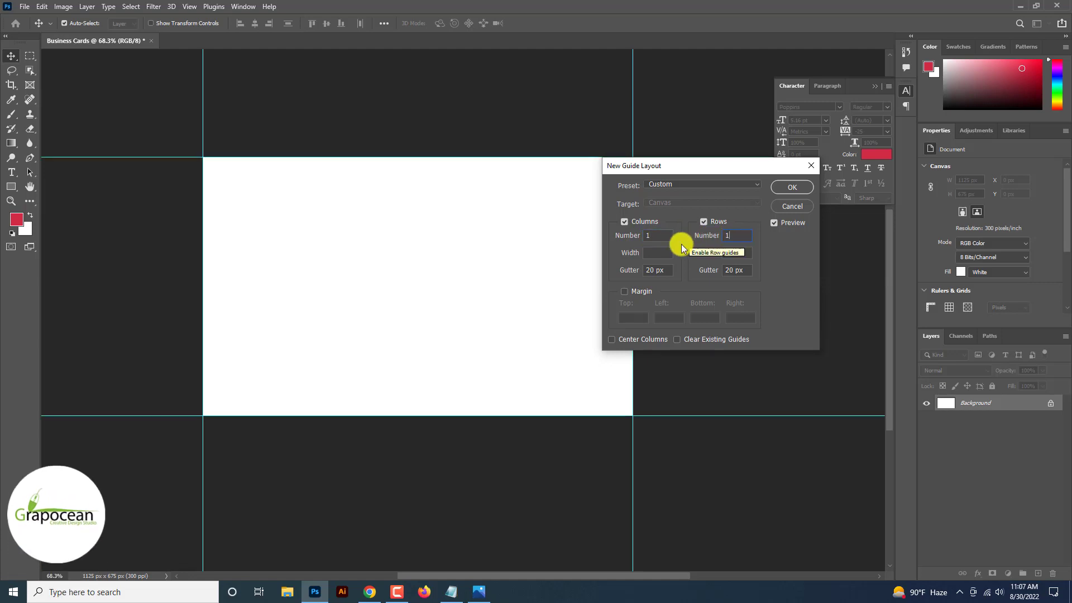
# Add 25 px margin guides on all four sides and apply the layout.
pyautogui.click(625, 291)
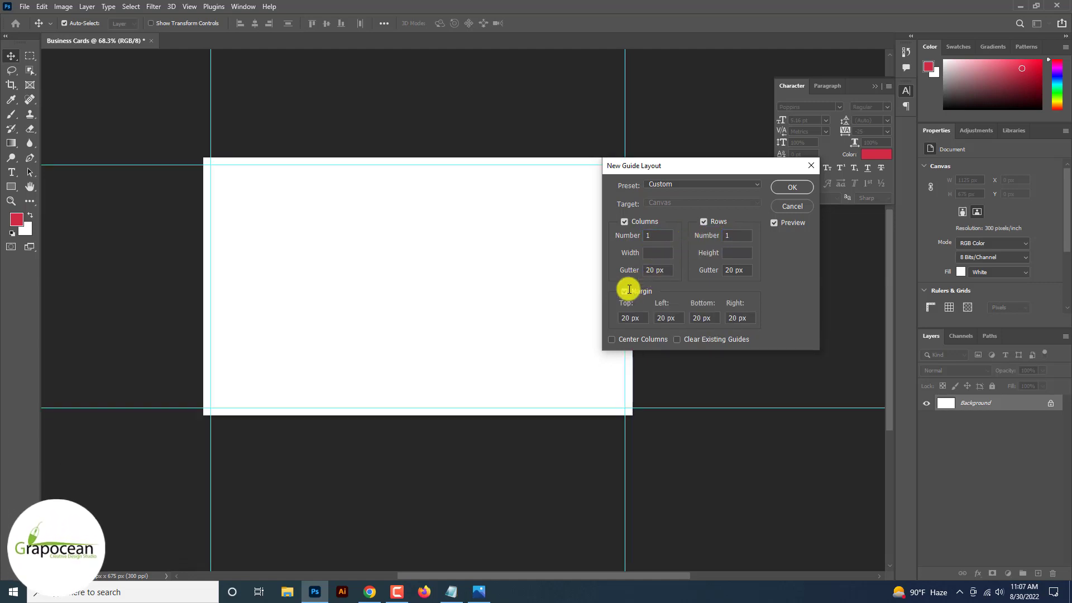
pyautogui.doubleClick(641, 316)
pyautogui.write('25')
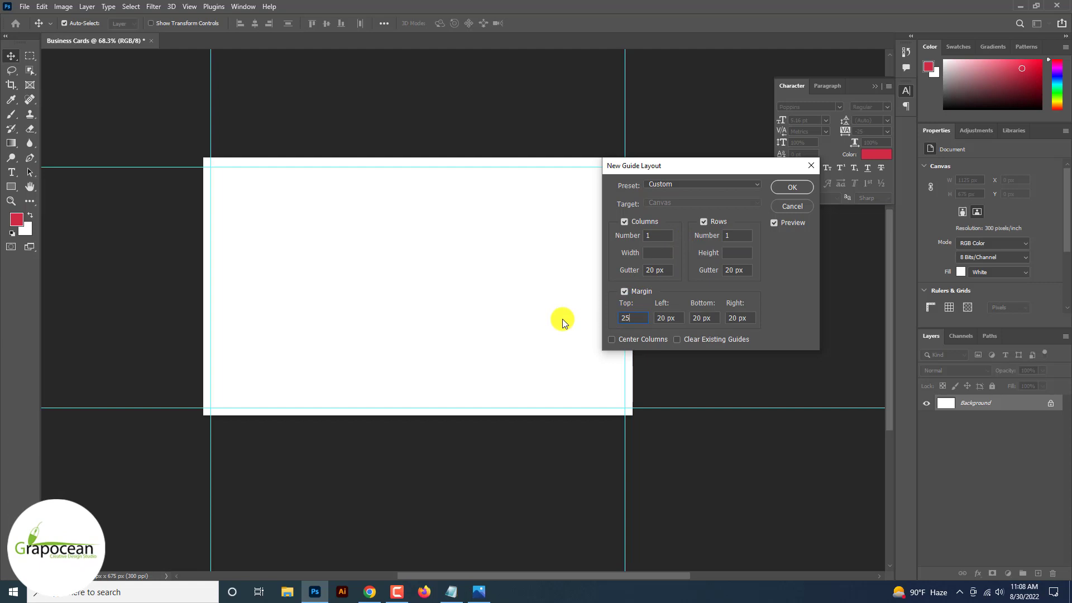
pyautogui.press('Tab')
pyautogui.write('25')
pyautogui.press('Tab')
pyautogui.write('25')
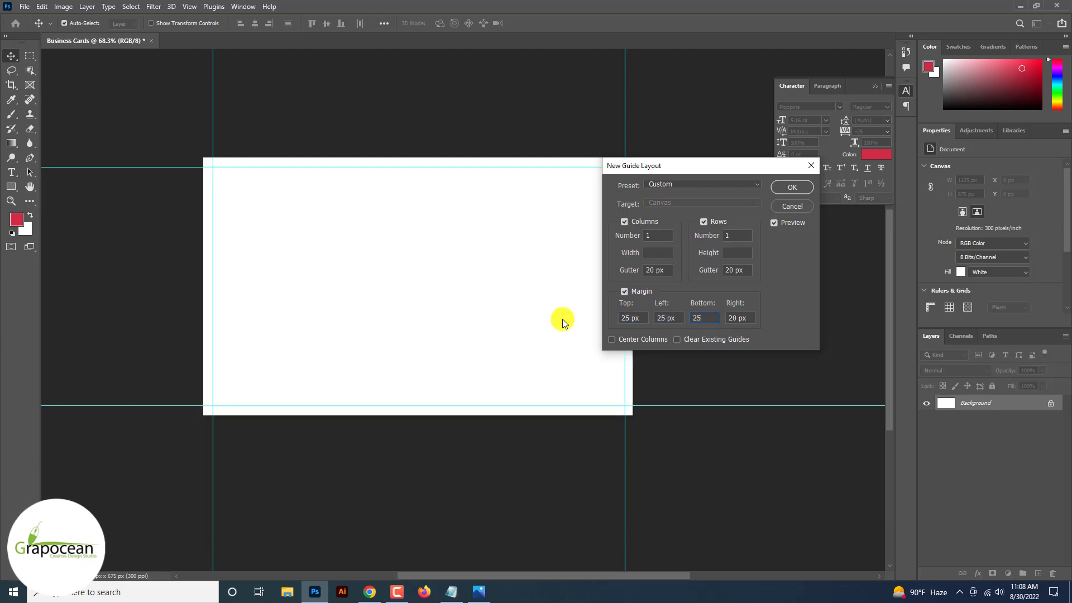
pyautogui.press('Tab')
pyautogui.write('25')
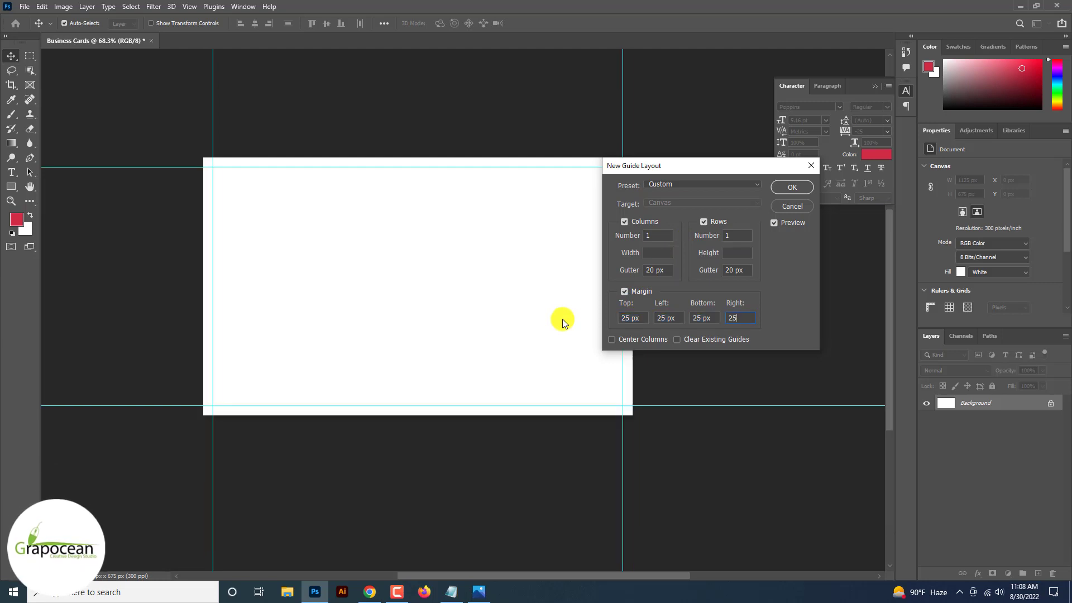
pyautogui.click(805, 190)
# Redo the guide layout with 50 px margins on every side plus a centre column split.
pyautogui.click(189, 6)
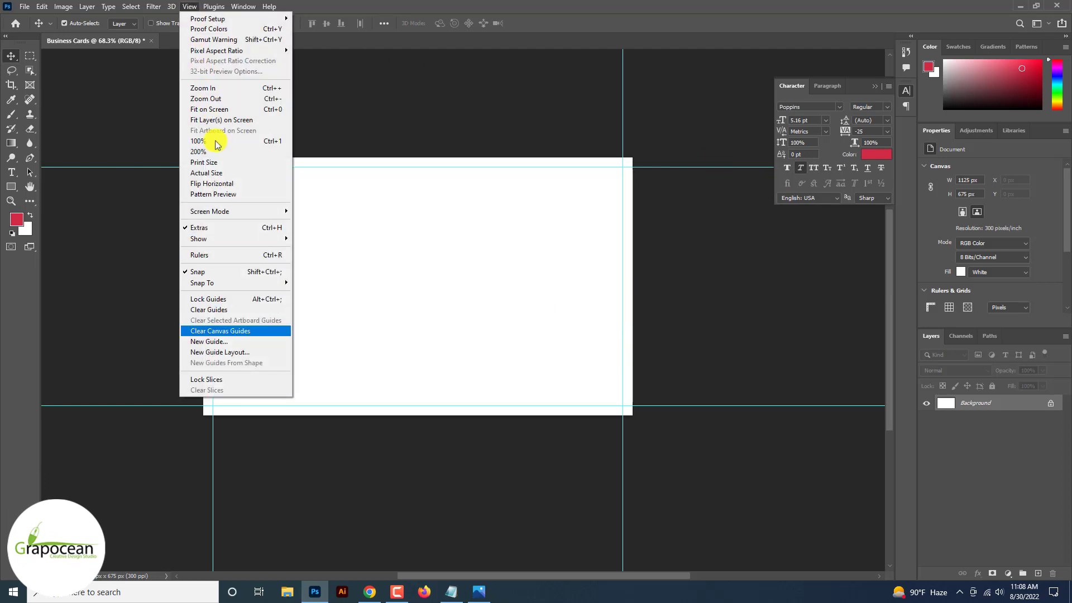
pyautogui.click(259, 349)
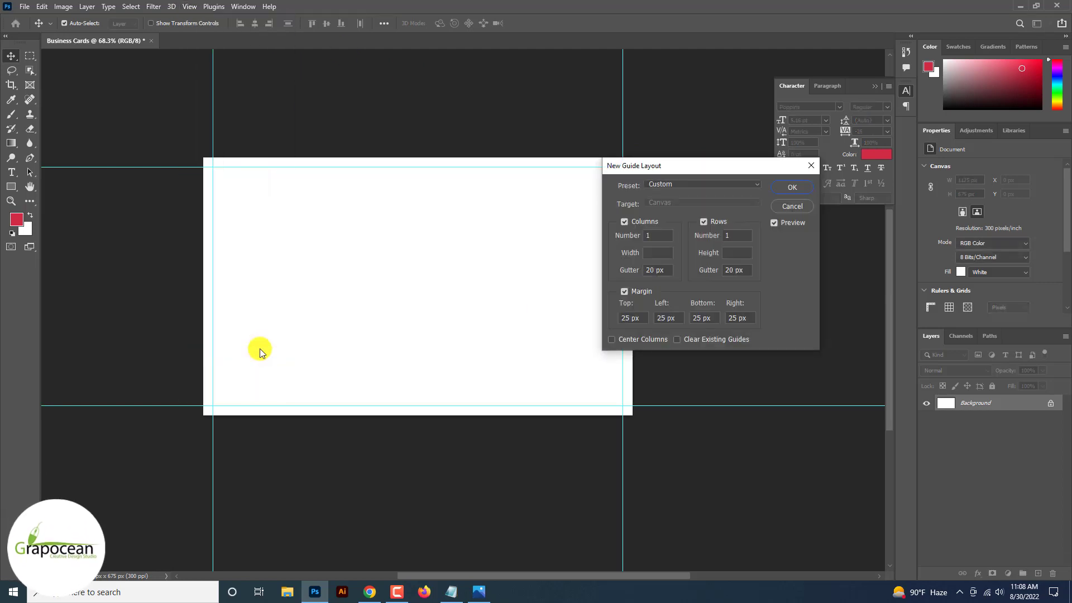
pyautogui.click(637, 322)
pyautogui.write('50')
pyautogui.press('Tab')
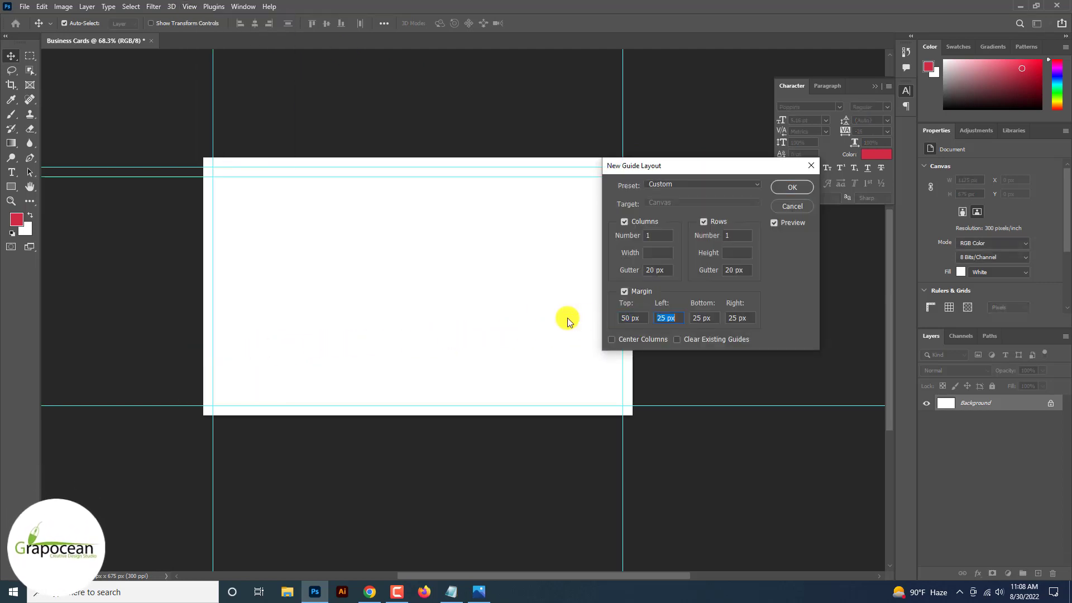
pyautogui.write('50')
pyautogui.press('Tab')
pyautogui.write('50')
pyautogui.press('Tab')
pyautogui.write('50')
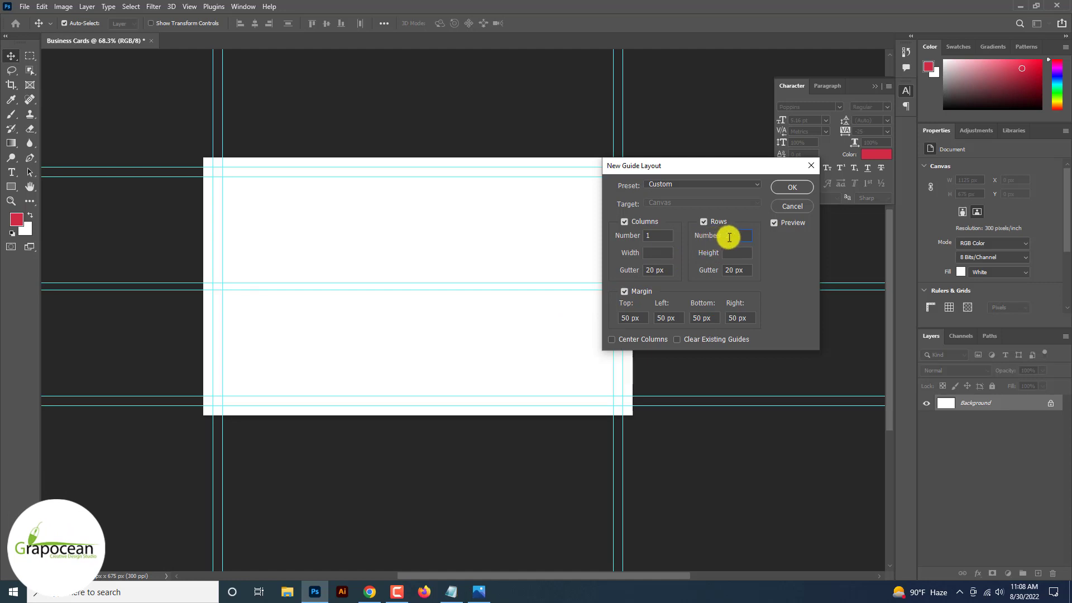
pyautogui.moveTo(658, 237); pyautogui.dragTo(607, 237)
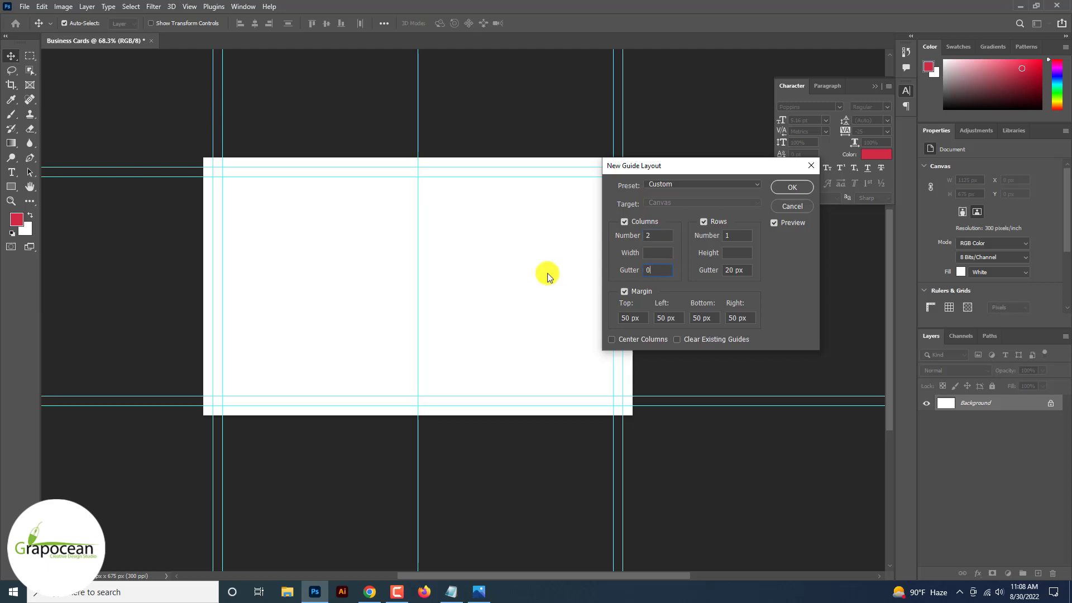
pyautogui.click(791, 187)
pyautogui.scroll(2, 723, 242)
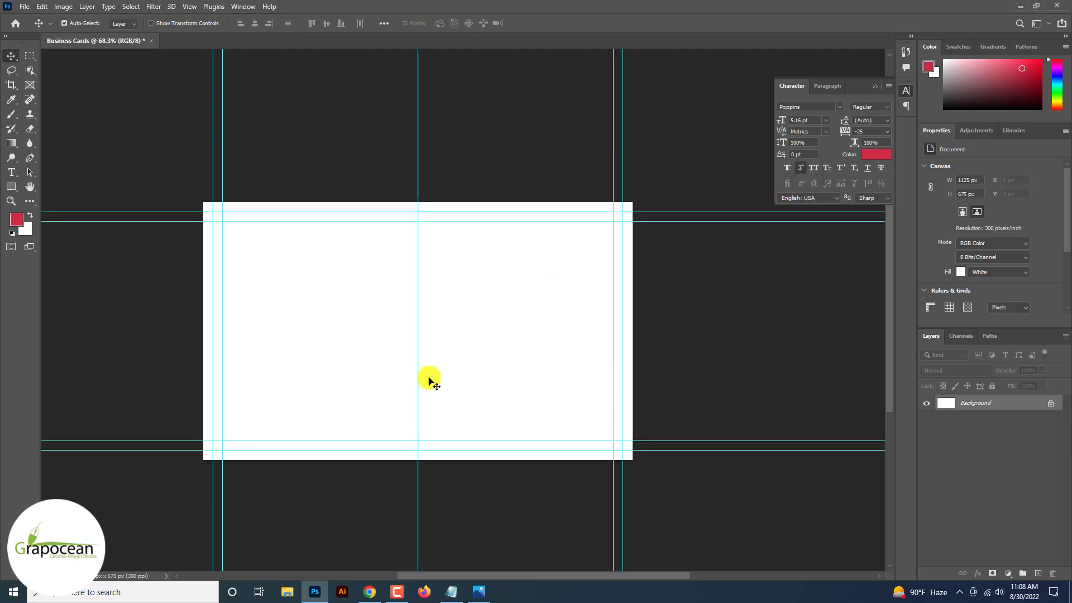
# Draw a red rectangle covering the card's right half.
pyautogui.click(12, 187)
pyautogui.click(40, 188)
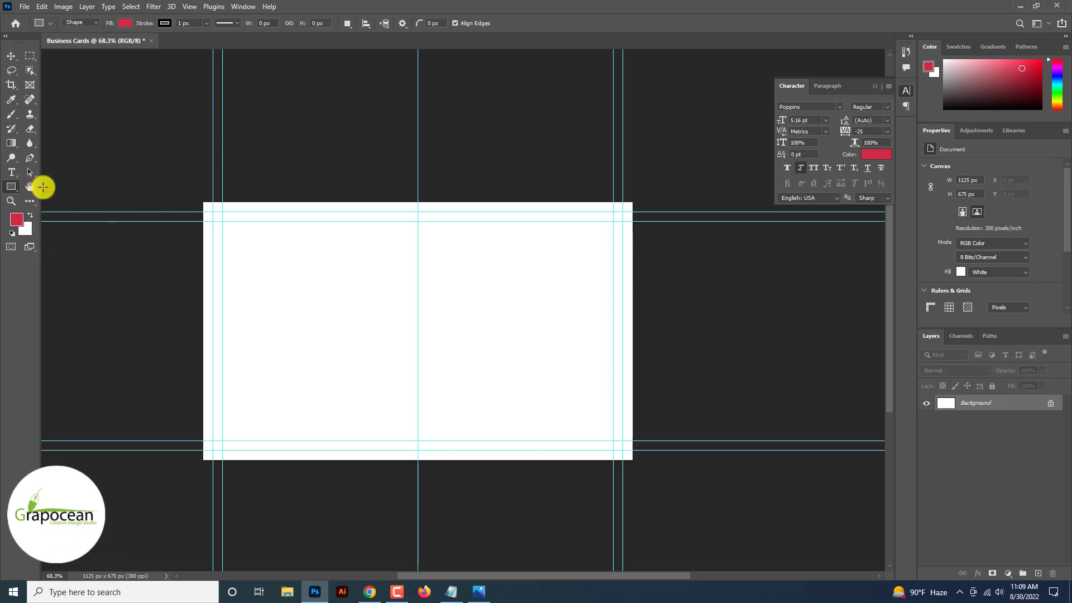
pyautogui.moveTo(418, 202); pyautogui.dragTo(634, 129)
pyautogui.scroll(5, 634, 128)
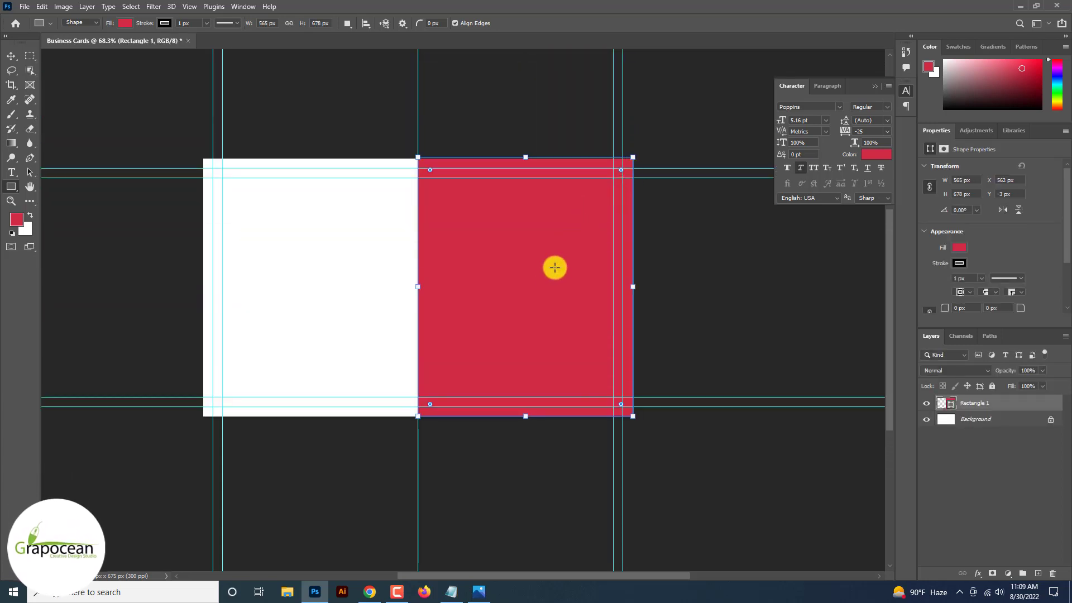
pyautogui.press('v')
# Draw a second rectangle on a new layer and stretch it into a tall bar.
pyautogui.click(15, 188)
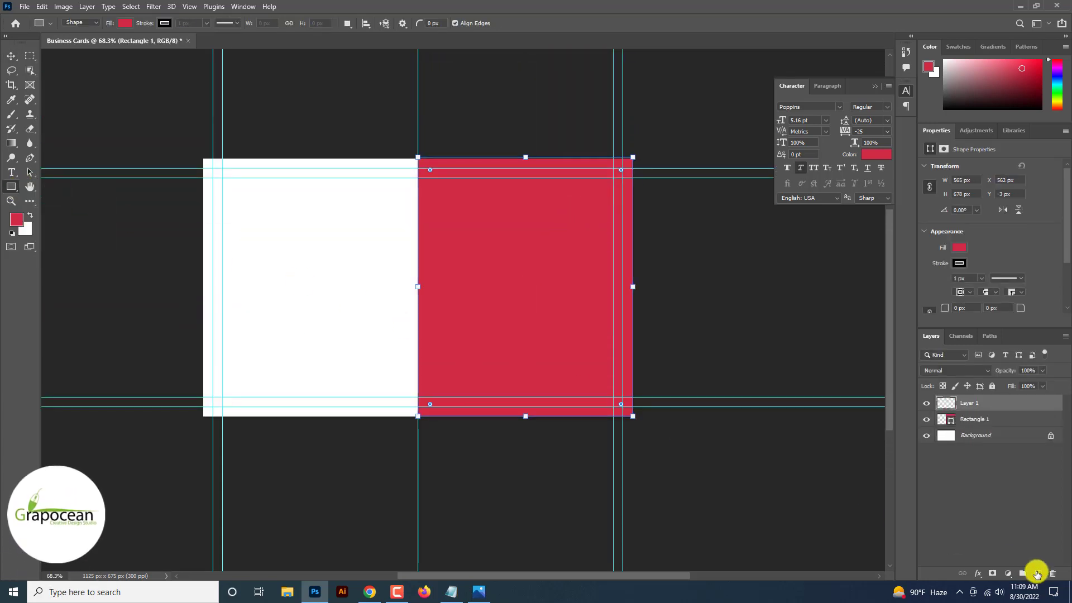
pyautogui.click(1037, 573)
pyautogui.moveTo(346, 240); pyautogui.dragTo(449, 566)
pyautogui.click(12, 56)
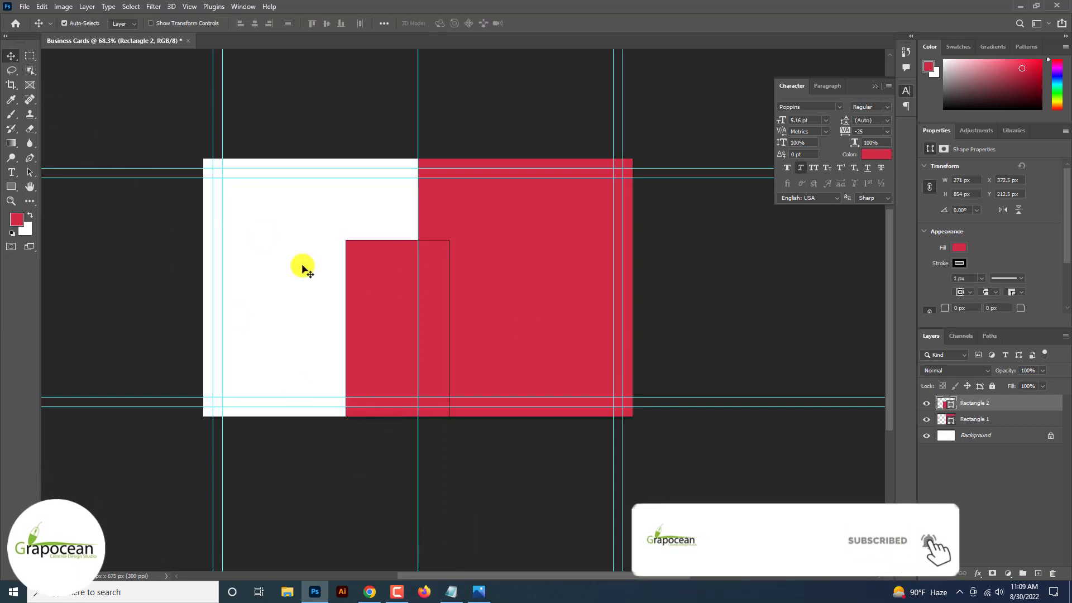
pyautogui.moveTo(378, 322); pyautogui.dragTo(329, 173)
pyautogui.hotkey('ctrl', 't')
pyautogui.moveTo(353, 299)
pyautogui.mouseDown()
pyautogui.moveTo(353, 246)
pyautogui.moveTo(351, 320)
pyautogui.mouseUp()
pyautogui.press('Return')
# Remove the tall bar's stroke and move it across the card.
pyautogui.click(11, 187)
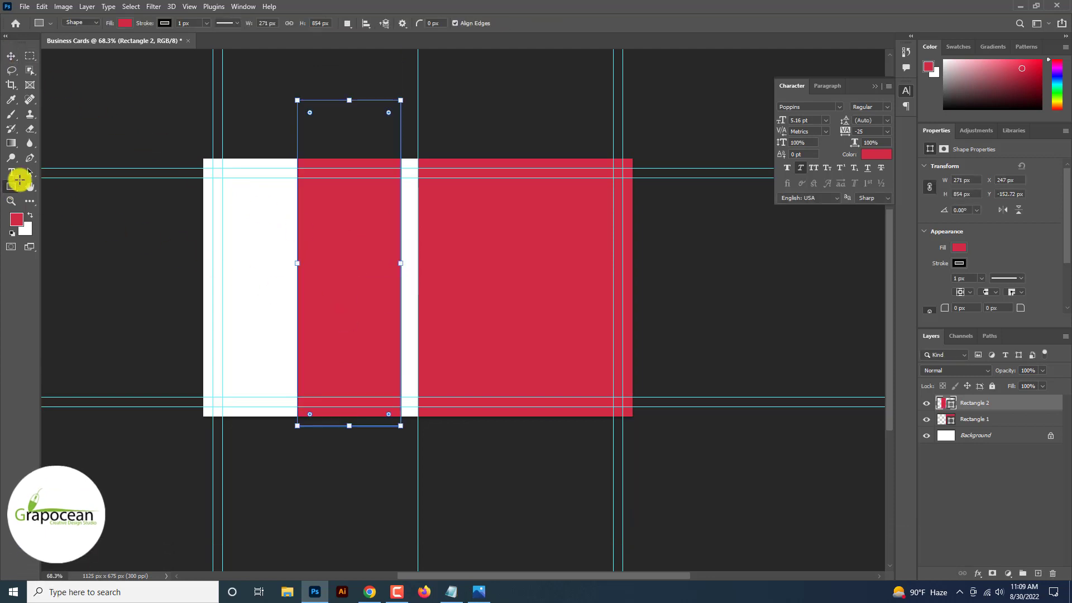
pyautogui.click(163, 24)
pyautogui.click(100, 44)
pyautogui.moveTo(110, 305); pyautogui.dragTo(113, 309)
pyautogui.click(11, 57)
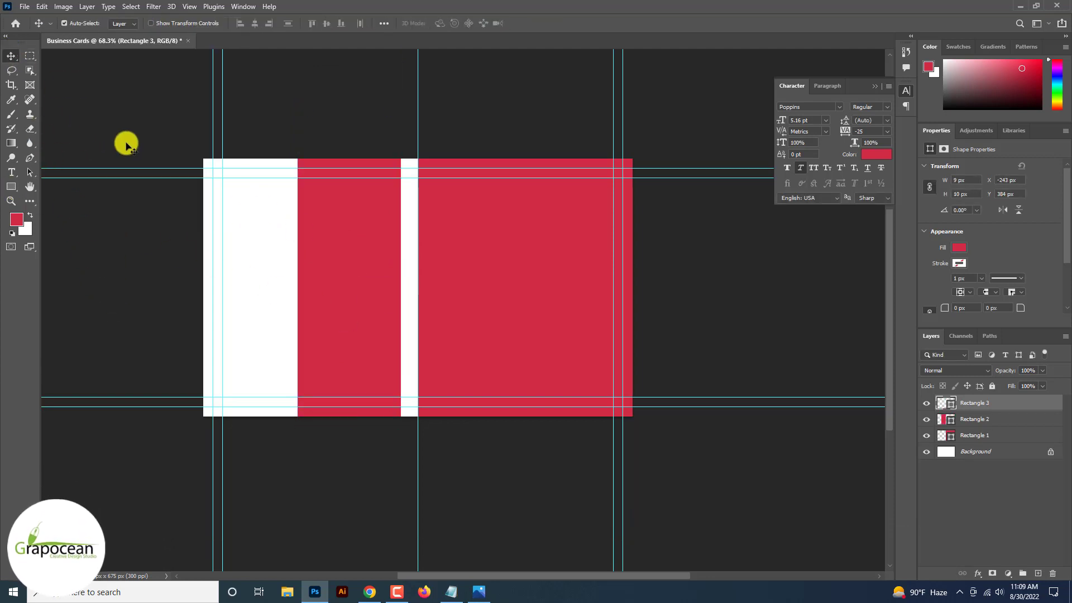
pyautogui.moveTo(346, 313)
pyautogui.mouseDown()
pyautogui.moveTo(437, 278)
pyautogui.moveTo(378, 304)
pyautogui.mouseUp()
# Rotate the tall bar to -45° and commit the transform.
pyautogui.hotkey('ctrl', 't')
pyautogui.moveTo(454, 433); pyautogui.dragTo(569, 286)
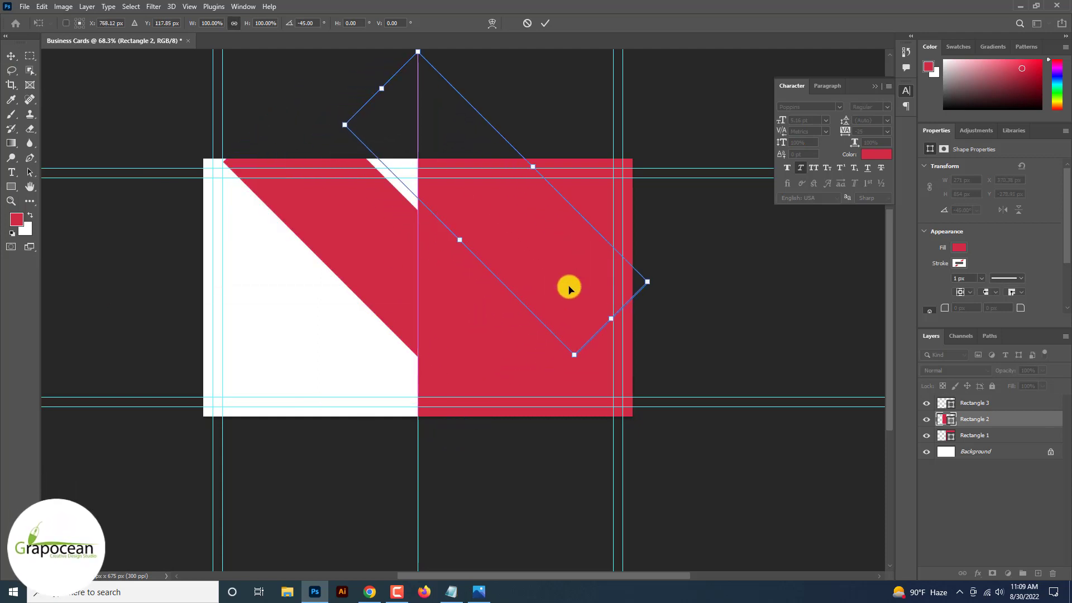
pyautogui.click(544, 24)
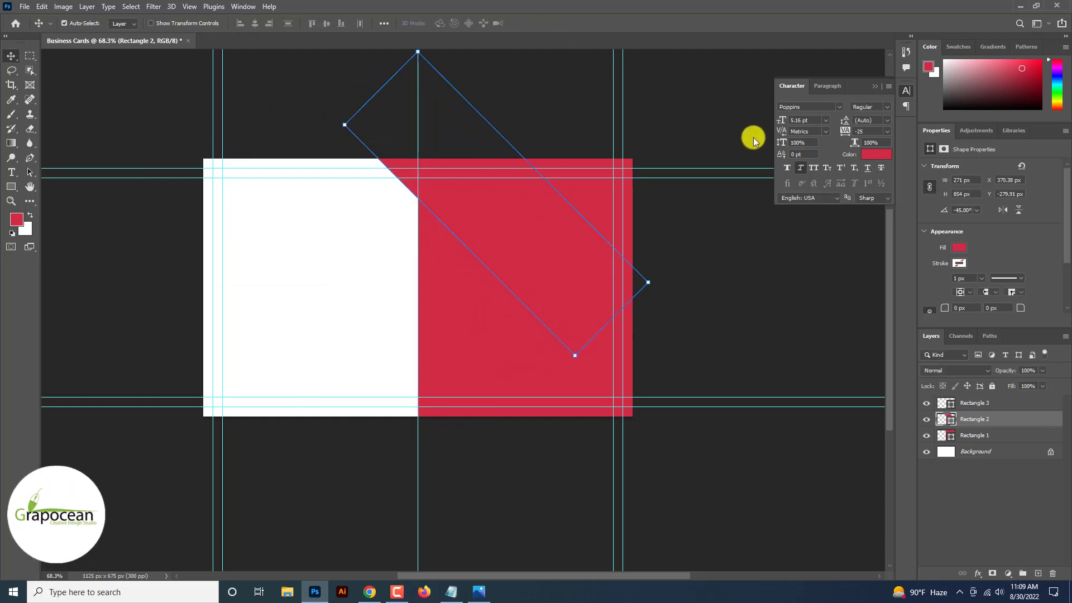
pyautogui.click(959, 248)
pyautogui.press('Escape')
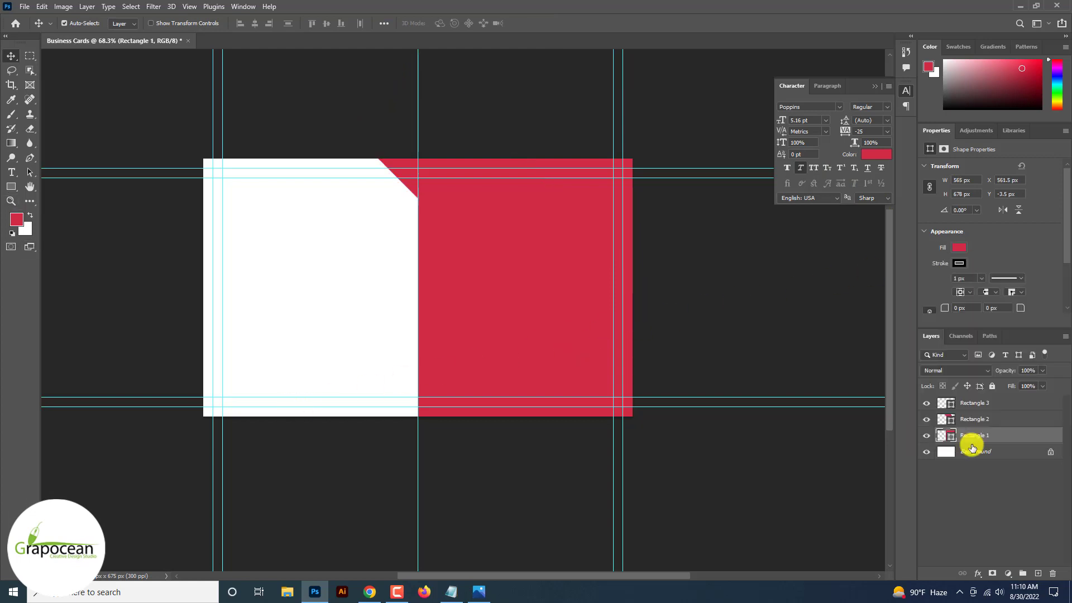
# Fill the diagonal bar with dark grey 383234.
pyautogui.doubleClick(945, 421)
pyautogui.write('383234')
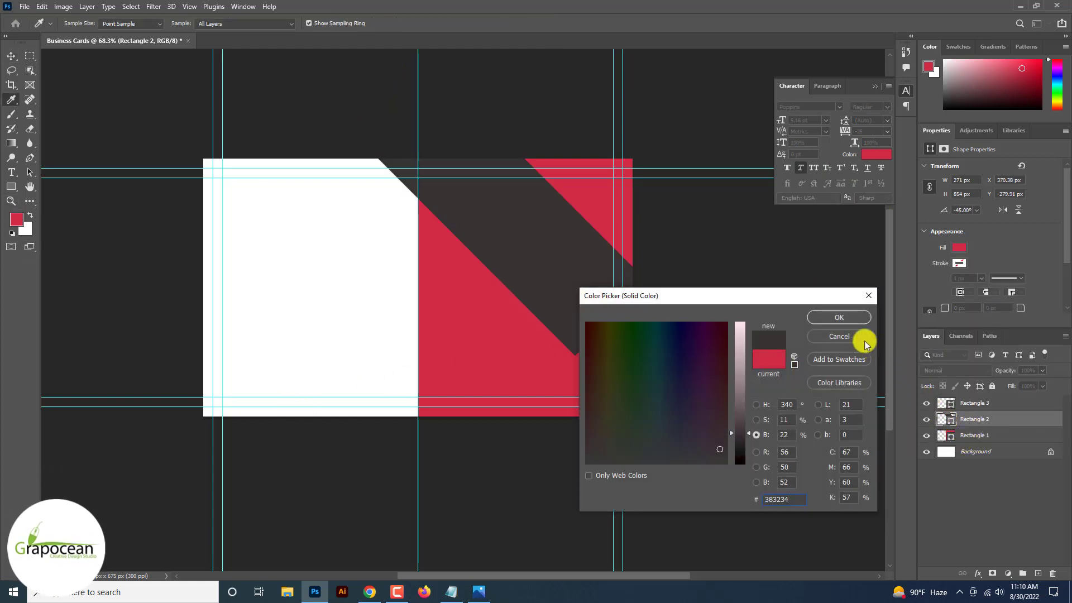
pyautogui.click(838, 316)
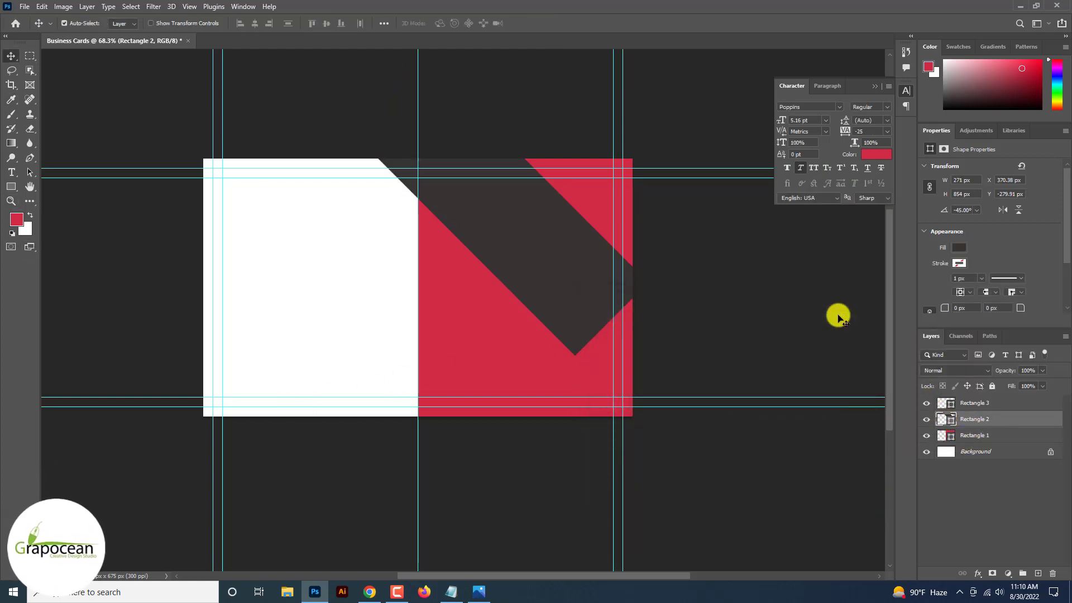
pyautogui.scroll(3, 581, 316)
pyautogui.scroll(-5, 581, 316)
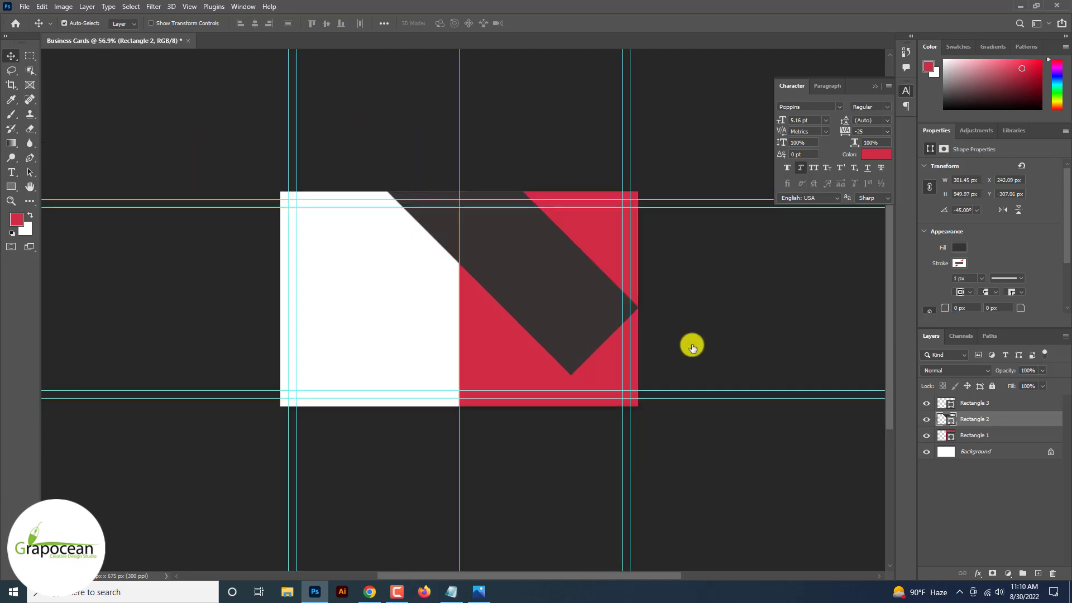
# Give the diagonal bar a white stroke layer style.
pyautogui.rightClick(983, 418)
pyautogui.click(878, 108)
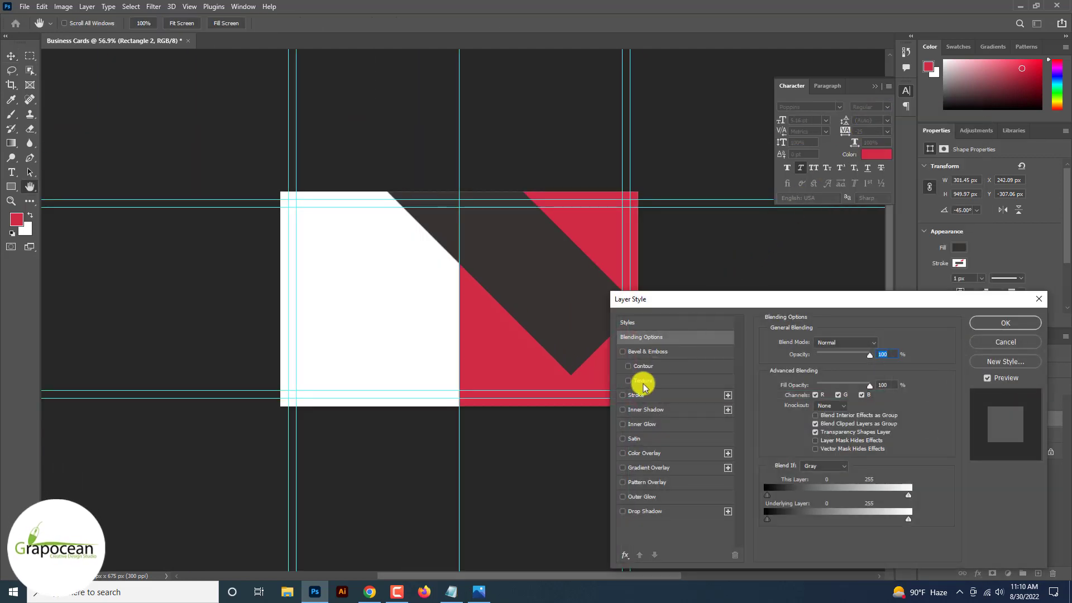
pyautogui.click(639, 392)
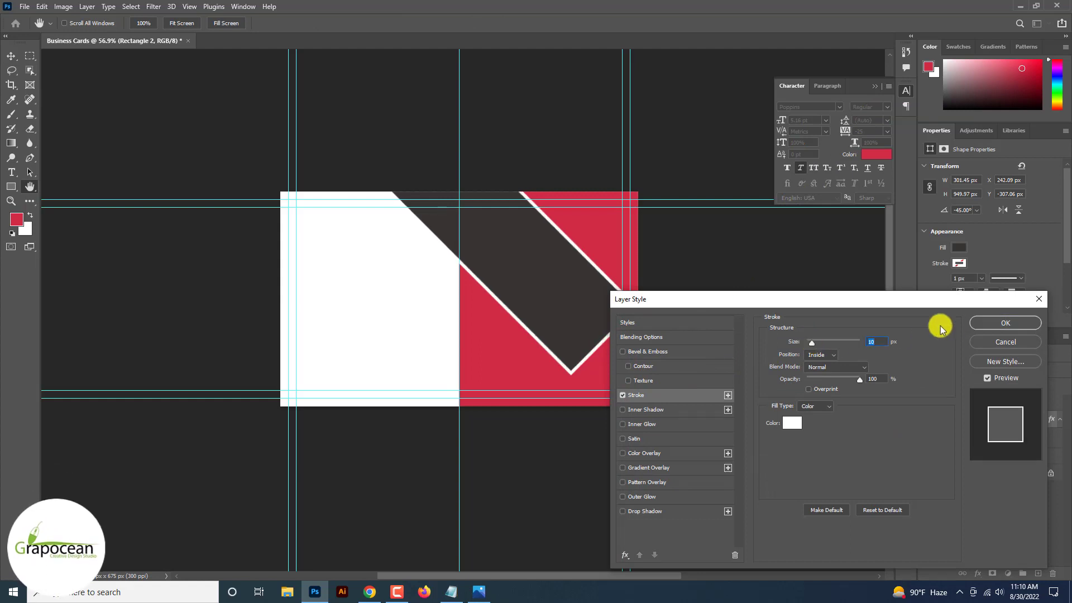
pyautogui.click(1002, 322)
pyautogui.scroll(-2, 627, 350)
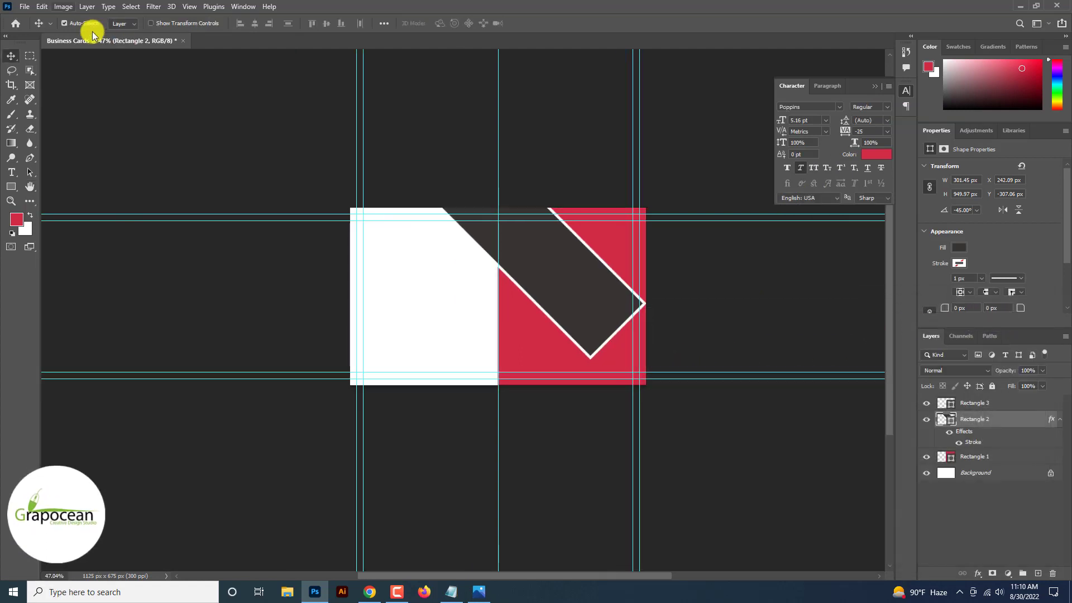
# Open the black-and-white skyline JPG in a new tab.
pyautogui.click(23, 6)
pyautogui.click(35, 29)
pyautogui.press('Escape')
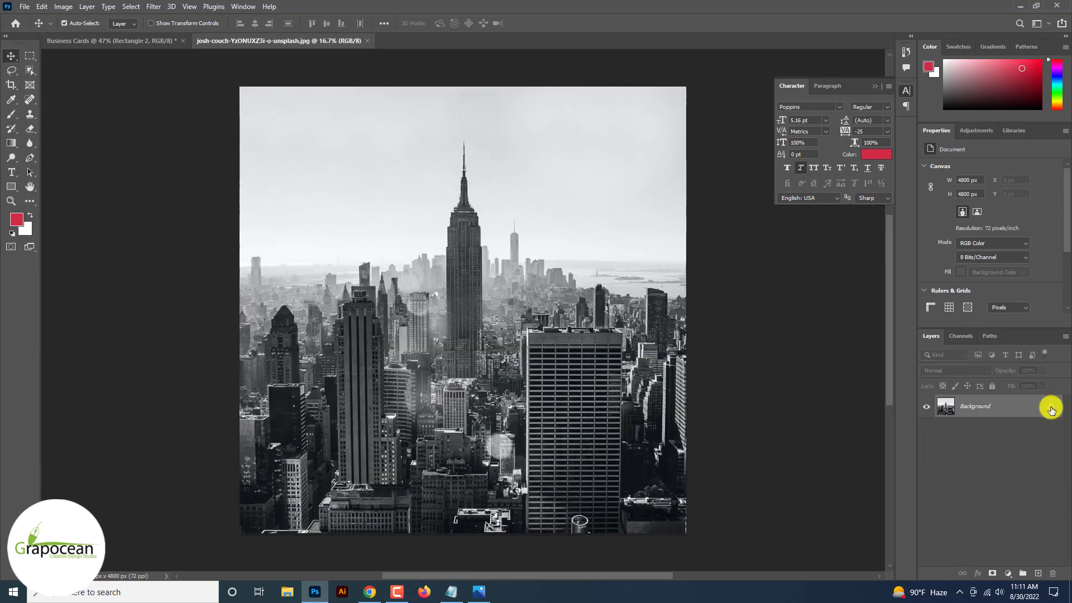
# Unlock the skyline photo, bring it into the card, and clip it to the diagonal bar.
pyautogui.click(1051, 410)
pyautogui.moveTo(454, 179); pyautogui.dragTo(544, 277)
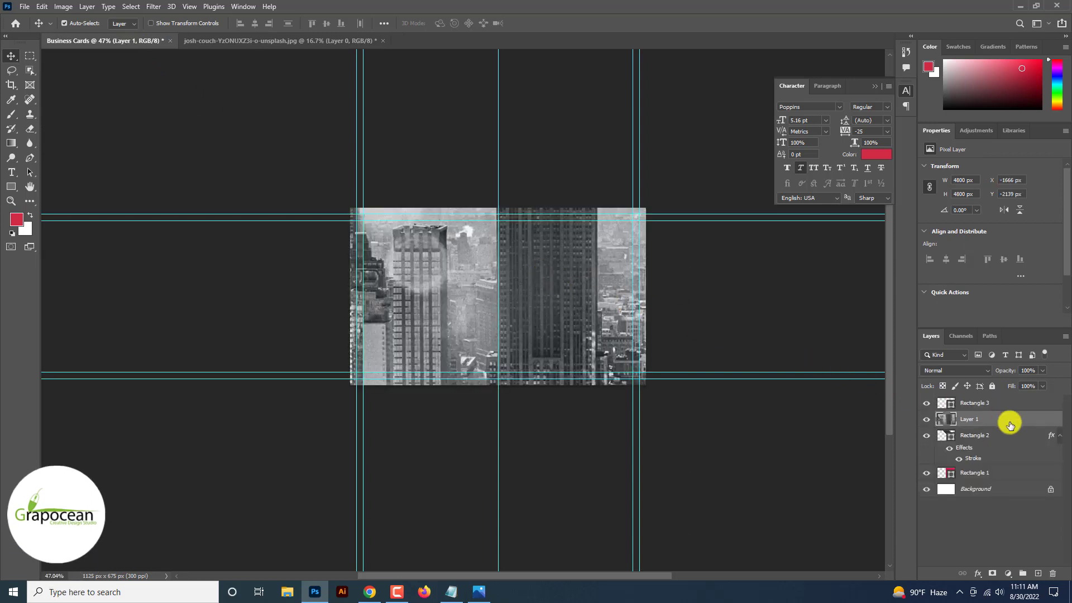
pyautogui.rightClick(1004, 423)
pyautogui.click(928, 322)
# Scale the photo to about 17% and position it so the Empire State Building shows.
pyautogui.hotkey('ctrl', 't')
pyautogui.hotkey('ctrl', '-')
pyautogui.hotkey('ctrl', '-')
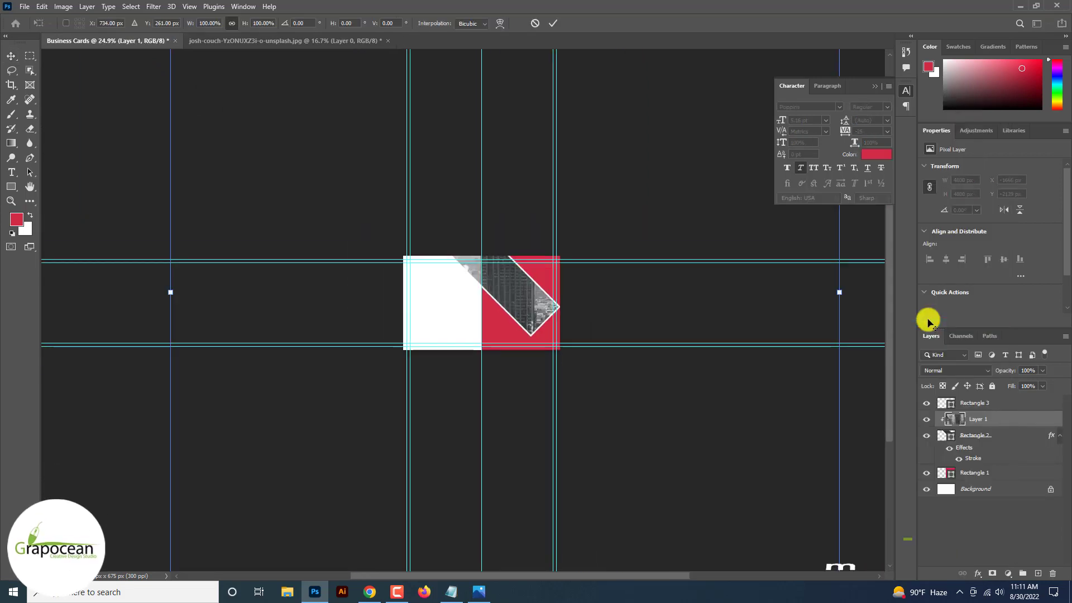
pyautogui.moveTo(641, 462); pyautogui.dragTo(455, 376)
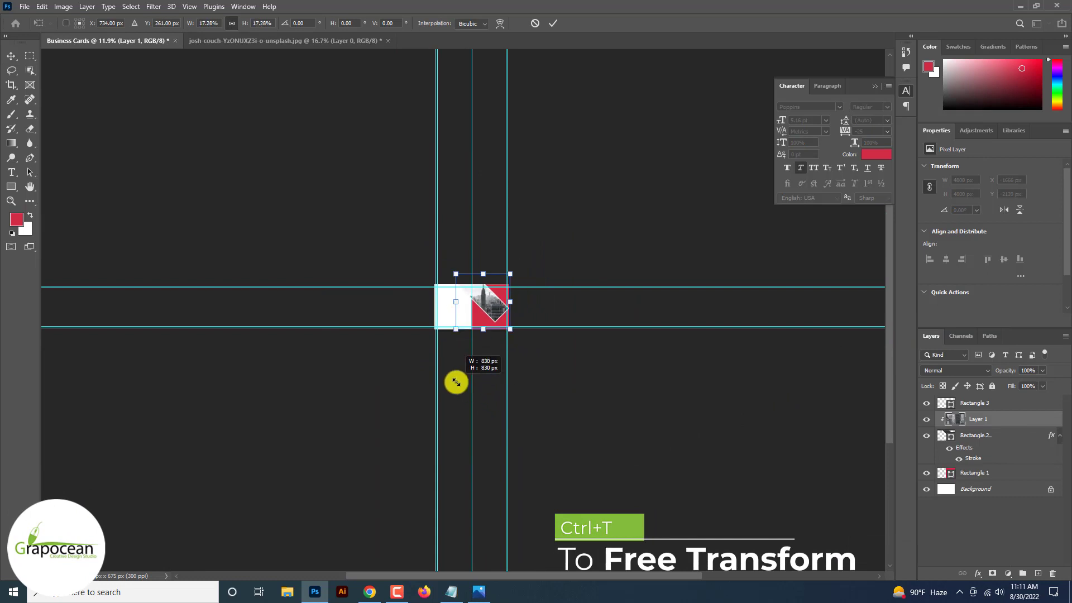
pyautogui.hotkey('ctrl', '+')
pyautogui.scroll(10, 458, 379)
pyautogui.scroll(2, 481, 337)
pyautogui.moveTo(487, 324); pyautogui.dragTo(478, 331)
pyautogui.moveTo(543, 446); pyautogui.dragTo(555, 460)
pyautogui.click(555, 22)
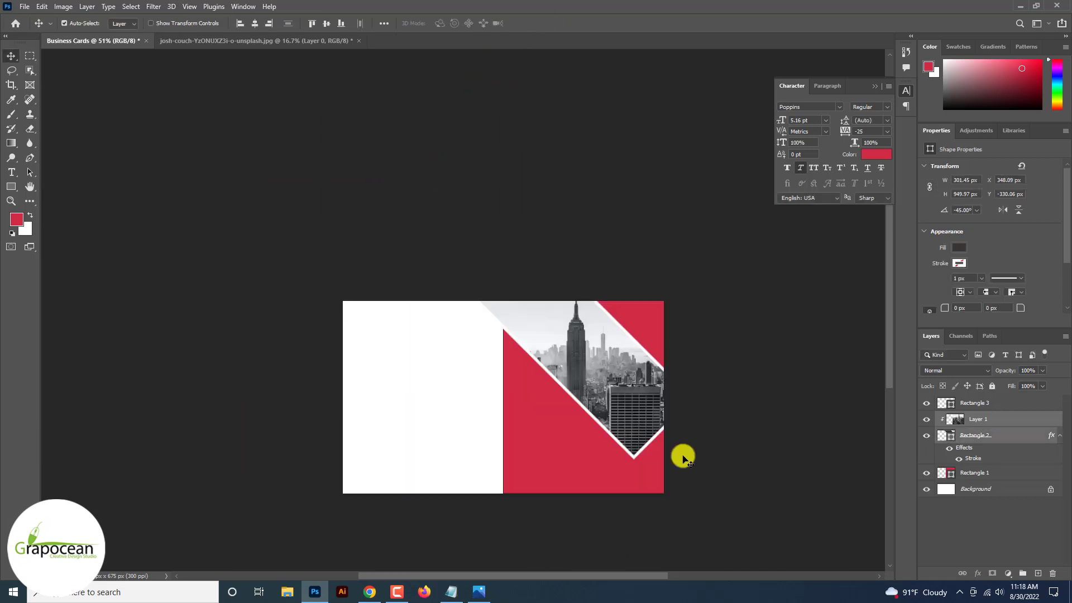
# Set the Pen tool to Shape mode.
pyautogui.press('u')
pyautogui.click(126, 23)
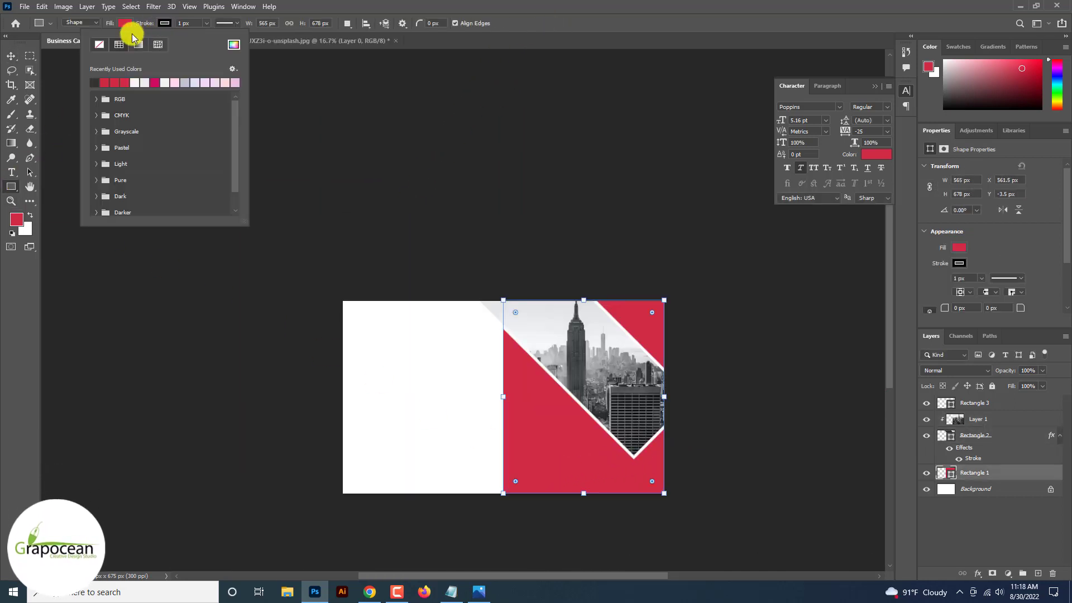
pyautogui.click(11, 56)
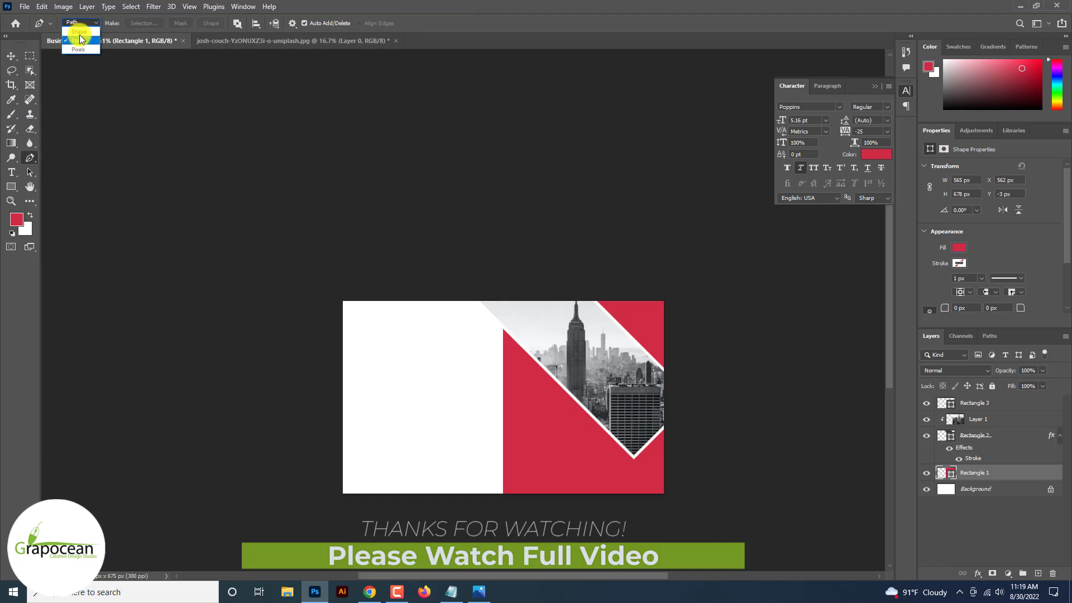
pyautogui.click(79, 32)
pyautogui.click(469, 300)
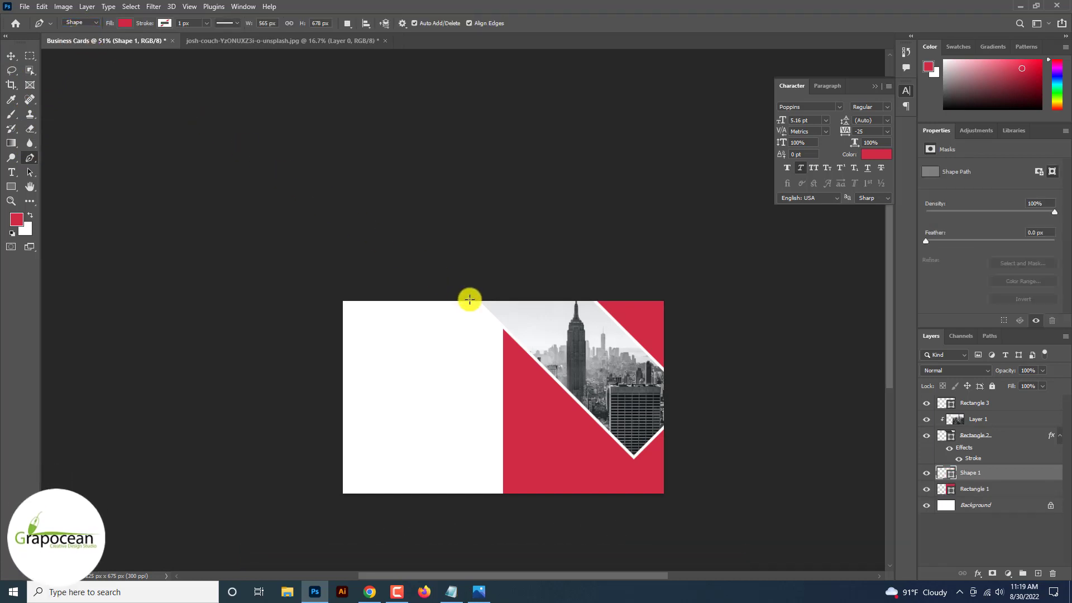
# Draw a dark brown triangle from the card's bottom-right corner up to just below the photo band.
pyautogui.click(664, 494)
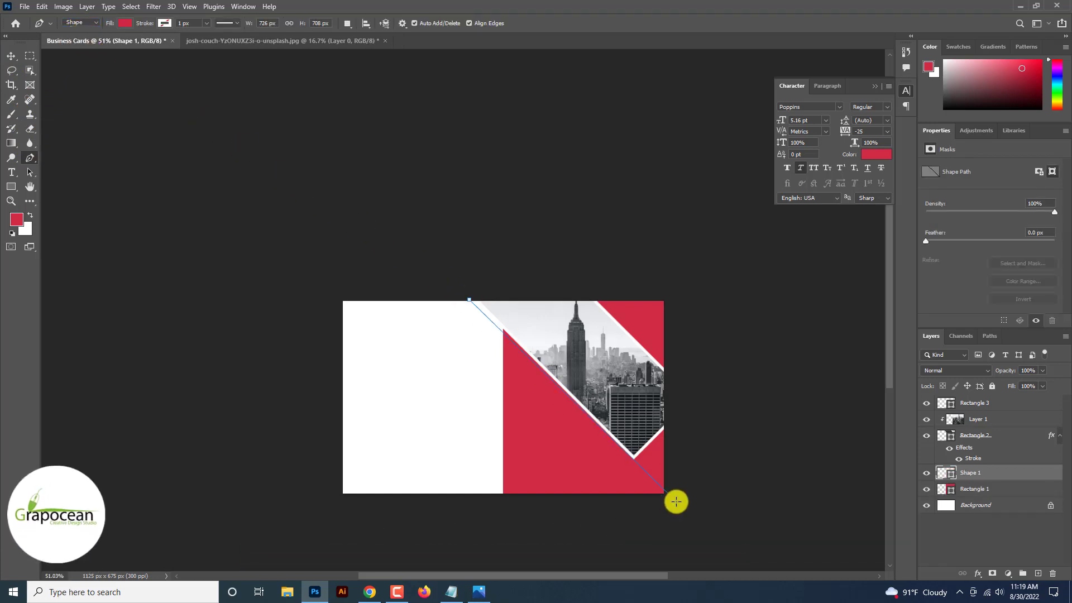
pyautogui.scroll(5, 677, 500)
pyautogui.scroll(-3, 722, 533)
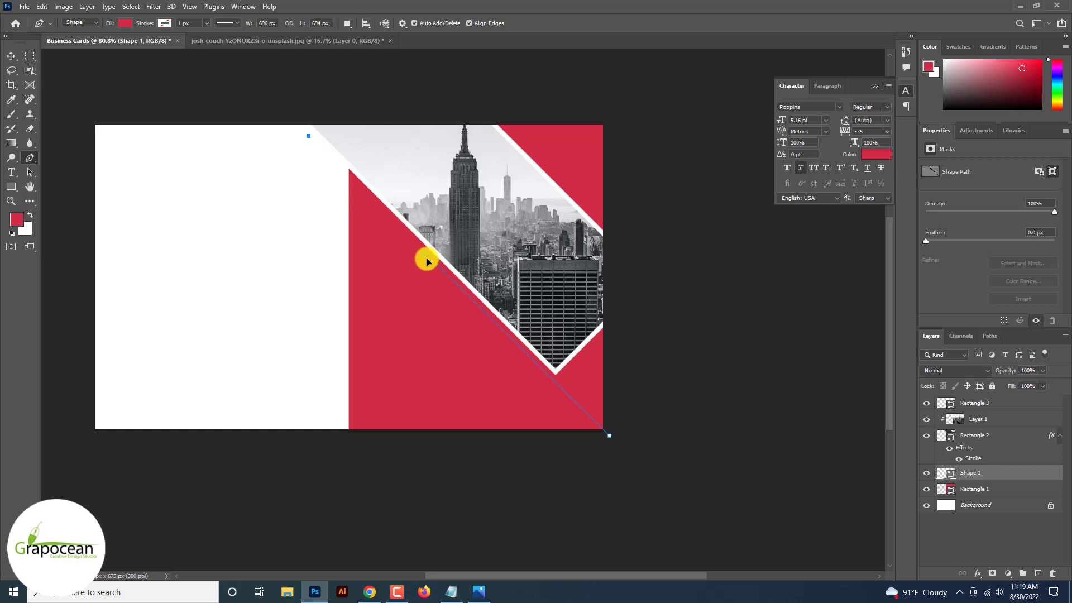
pyautogui.click(446, 277)
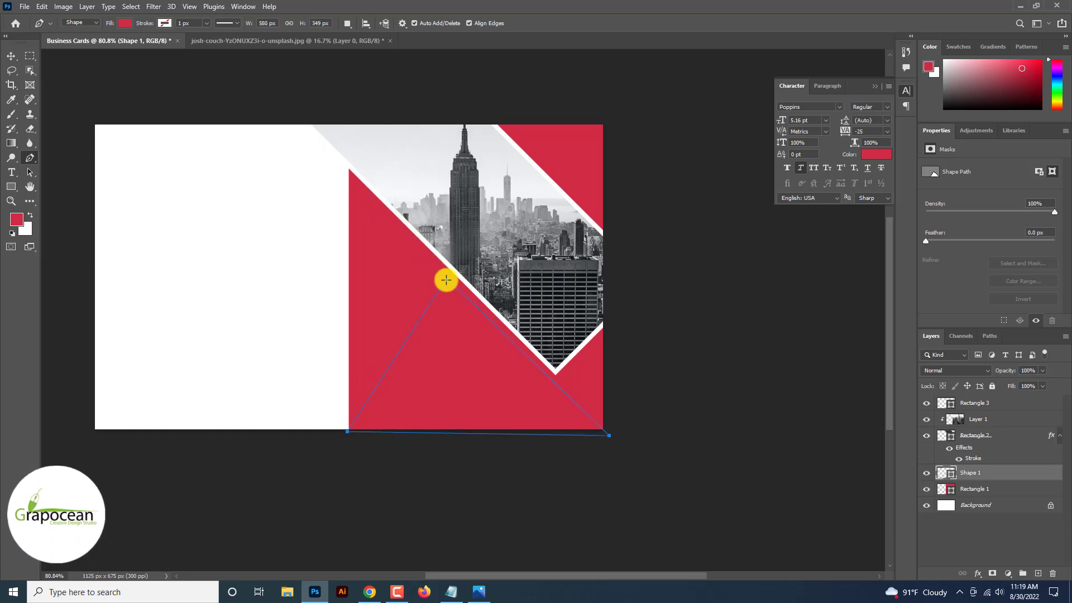
pyautogui.click(125, 23)
pyautogui.click(54, 83)
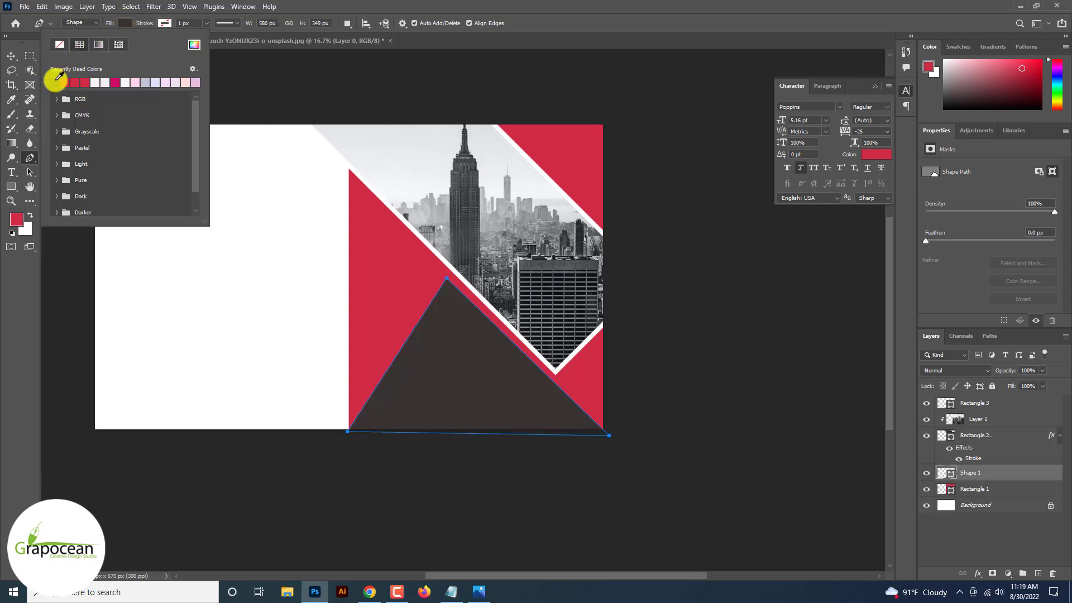
pyautogui.click(11, 55)
pyautogui.click(522, 519)
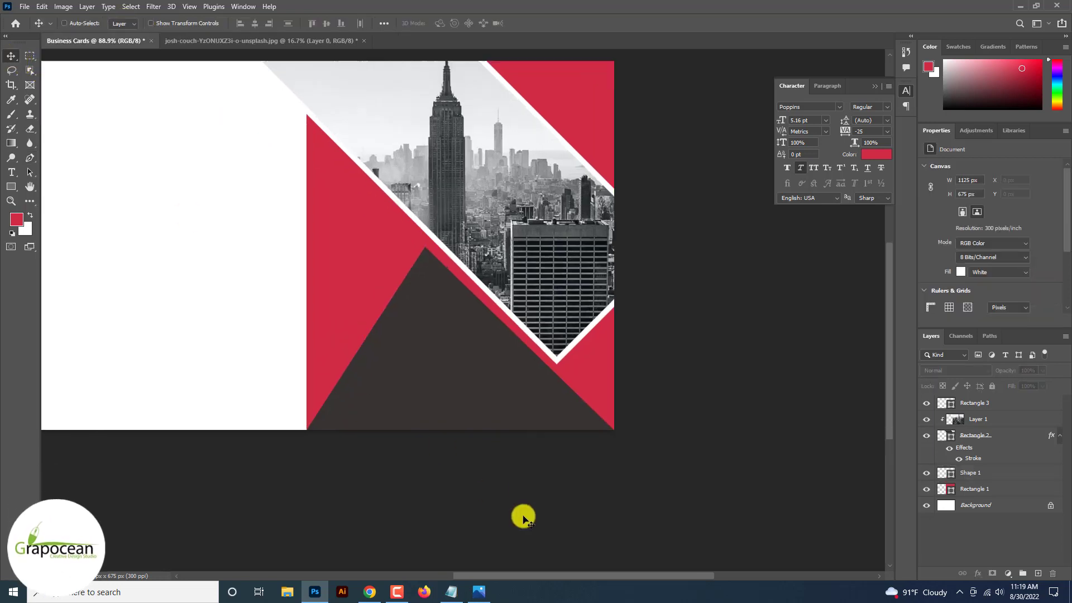
# Dismiss the no-layer warning and select the Rectangle 3 layer.
pyautogui.scroll(3, 521, 514)
pyautogui.click(383, 187)
pyautogui.click(528, 220)
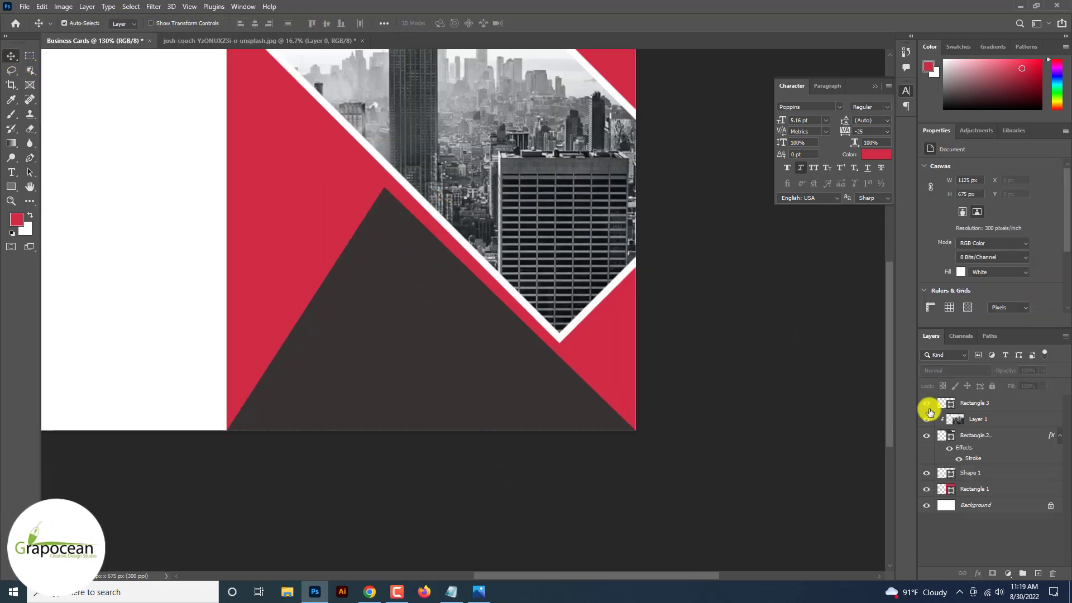
pyautogui.click(985, 435)
pyautogui.click(990, 403)
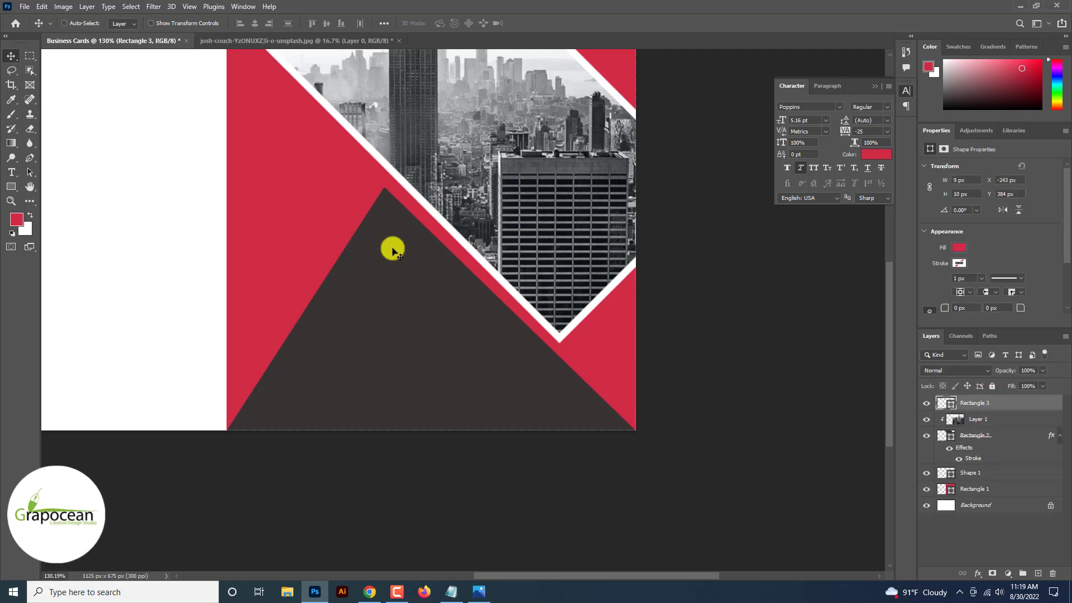
pyautogui.click(30, 158)
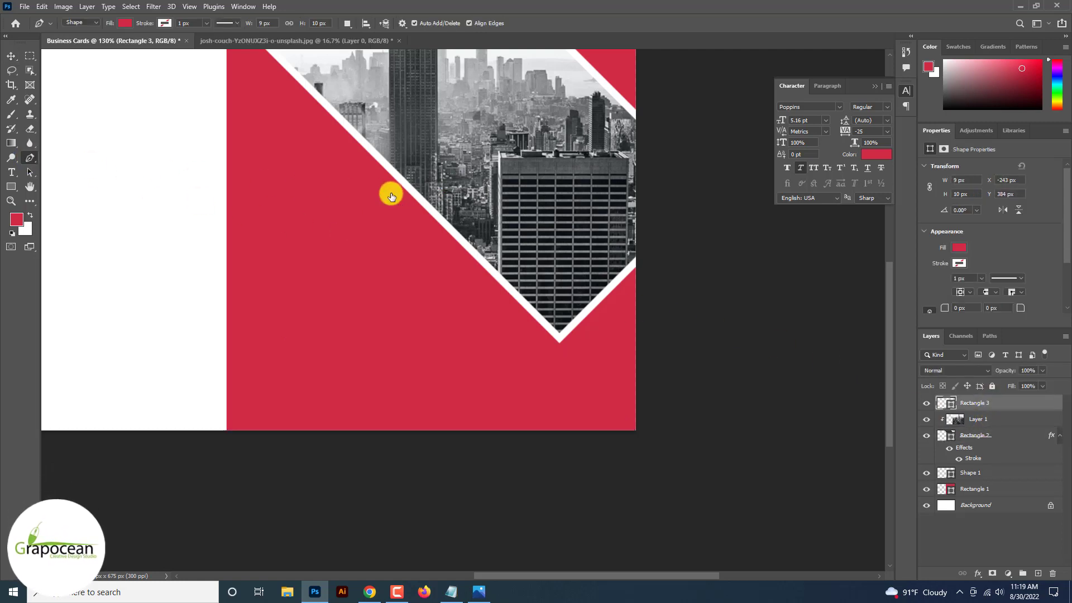
# Select the triangle's layer and nudge its peak slightly left.
pyautogui.click(925, 475)
pyautogui.click(925, 475)
pyautogui.click(927, 474)
pyautogui.click(987, 472)
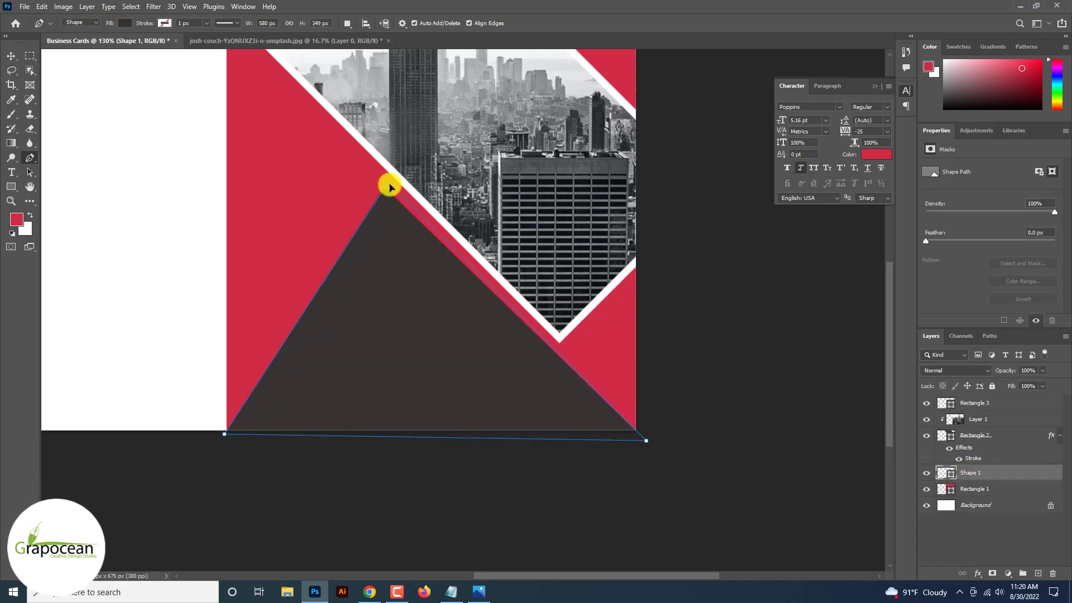
pyautogui.moveTo(392, 182); pyautogui.dragTo(383, 182)
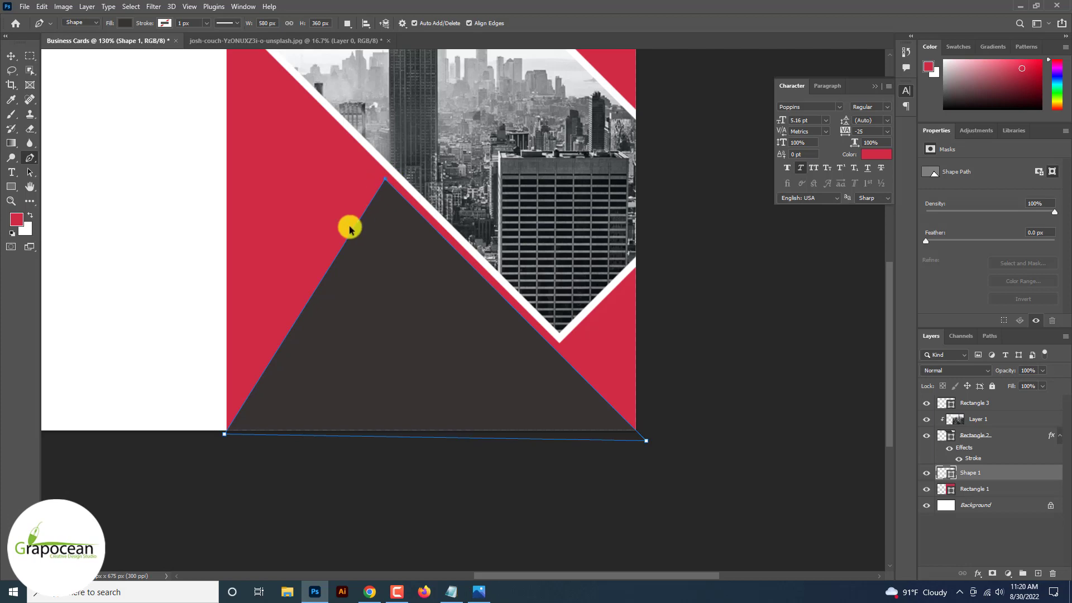
pyautogui.scroll(3, 216, 423)
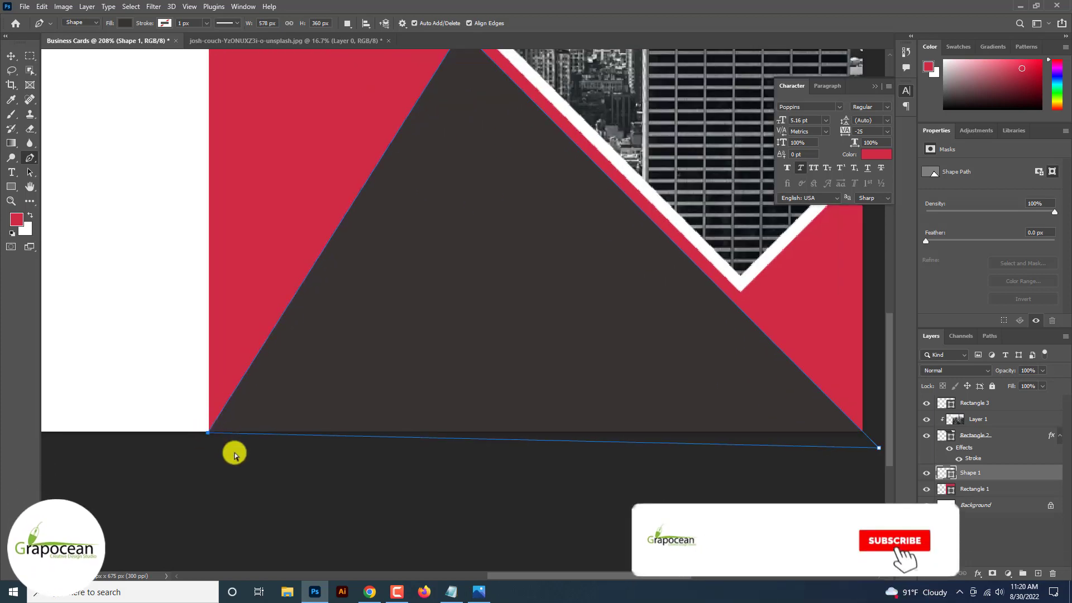
pyautogui.click(279, 487)
pyautogui.scroll(-5, 279, 487)
pyautogui.scroll(2, 279, 487)
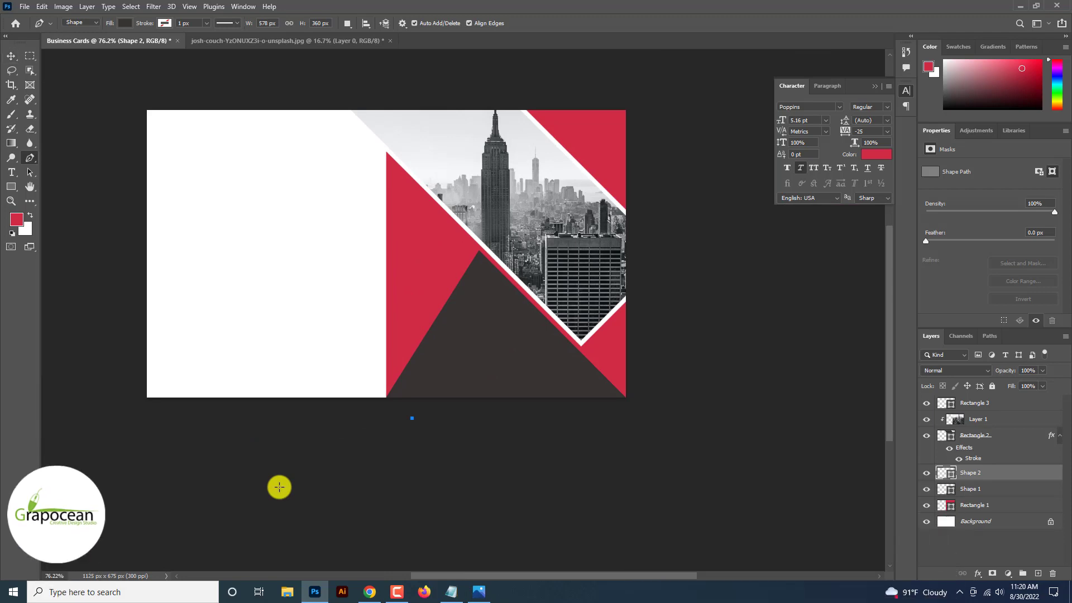
# Try a white stroke style on the wrong layer, then cancel it.
pyautogui.rightClick(991, 473)
pyautogui.click(890, 105)
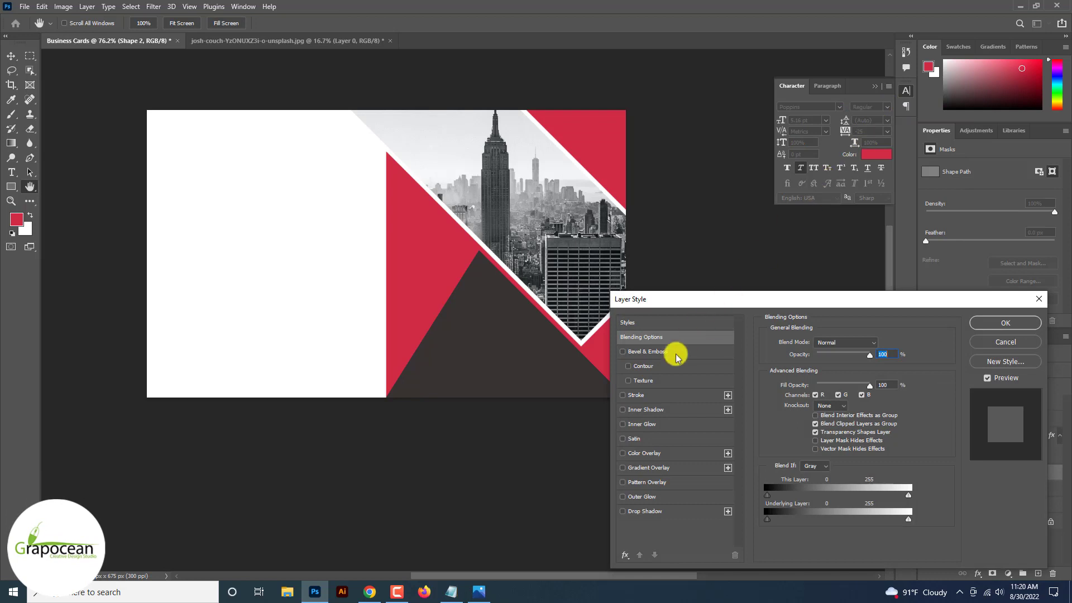
pyautogui.click(636, 395)
pyautogui.click(791, 423)
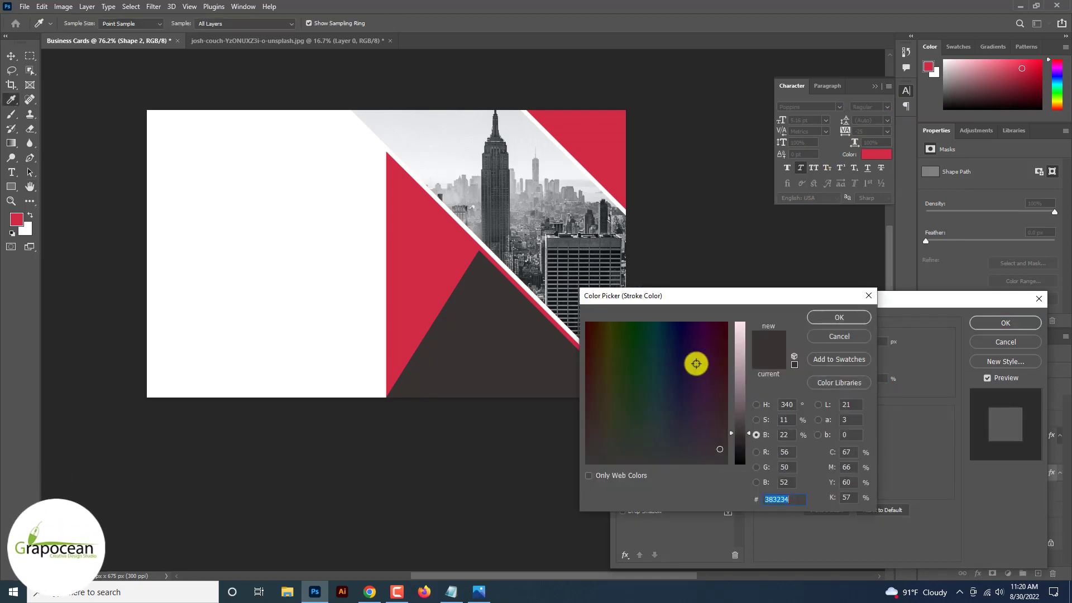
pyautogui.moveTo(452, 215); pyautogui.dragTo(374, 233)
pyautogui.click(838, 317)
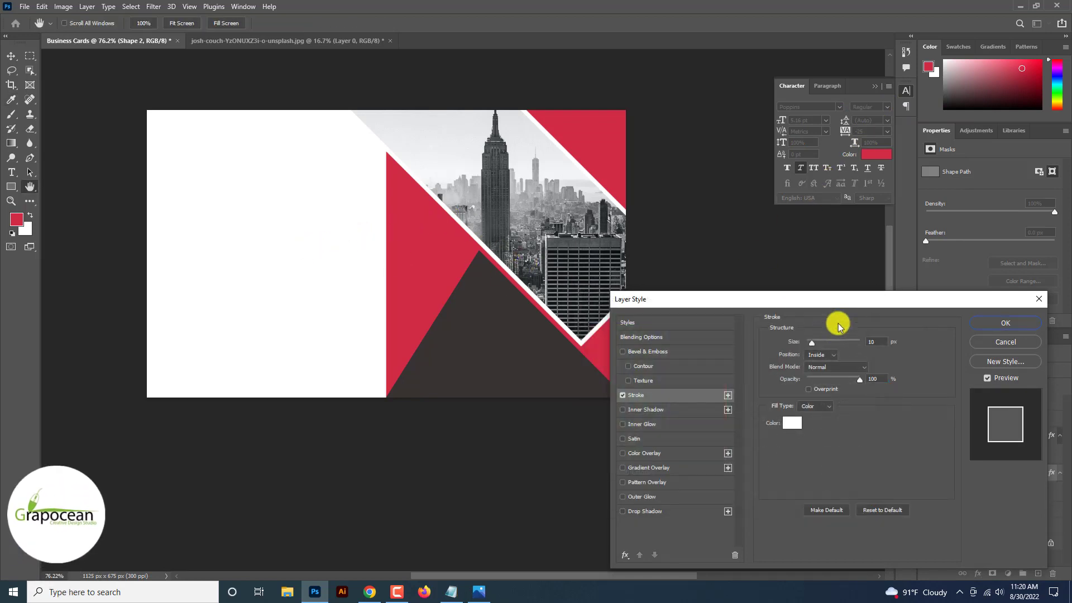
pyautogui.click(1002, 343)
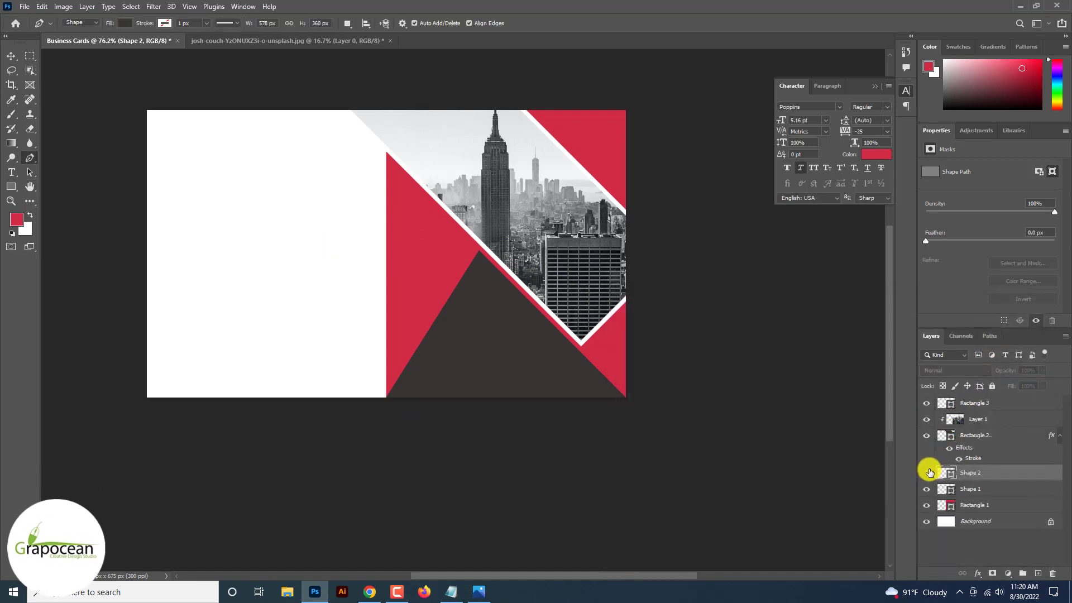
# Give the triangle layer a white stroke sampled from the card.
pyautogui.rightClick(1020, 475)
pyautogui.click(901, 105)
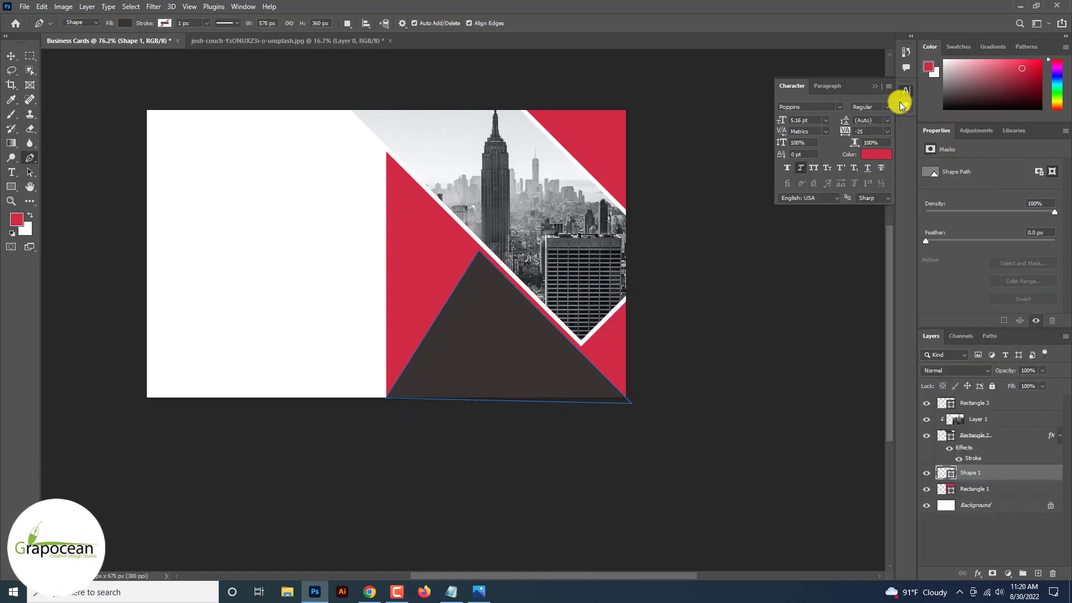
pyautogui.rightClick(998, 473)
pyautogui.click(921, 106)
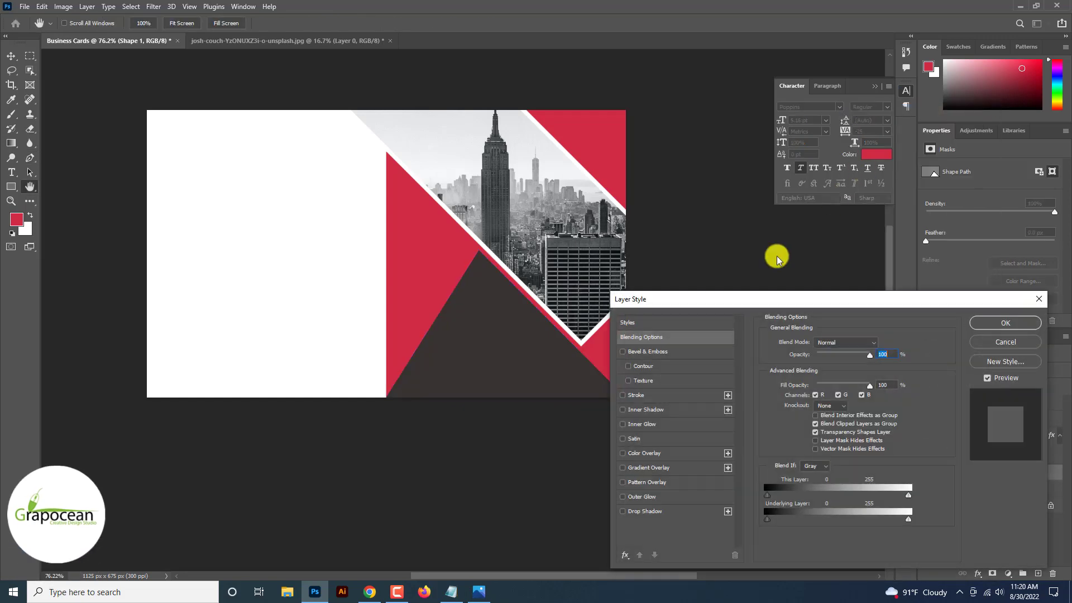
pyautogui.click(639, 395)
pyautogui.click(791, 423)
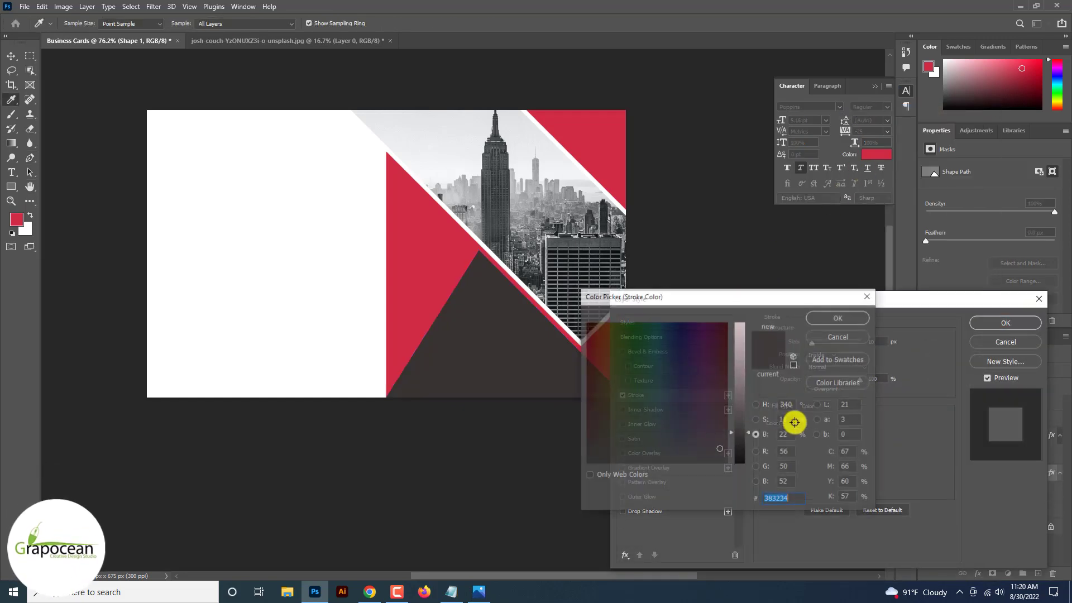
pyautogui.click(545, 306)
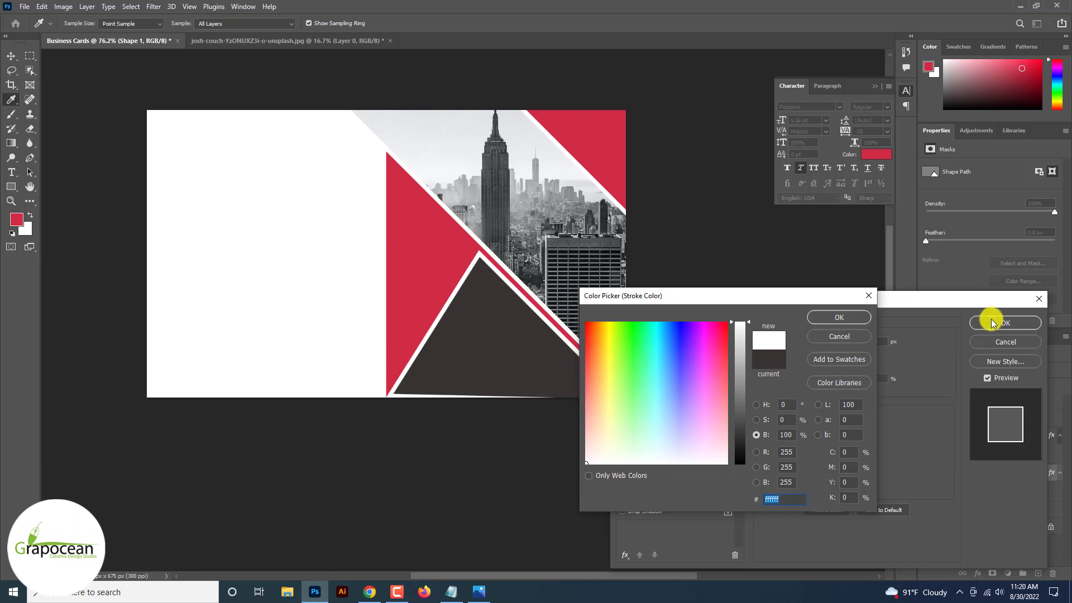
pyautogui.click(825, 317)
pyautogui.click(1006, 322)
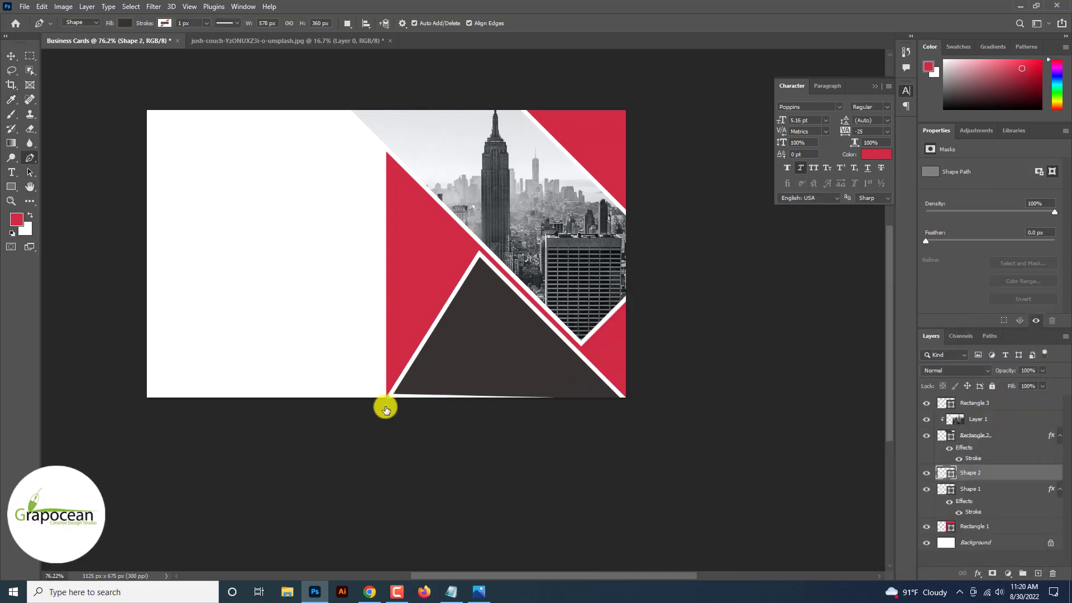
pyautogui.press('super+x')
pyautogui.click(15, 53)
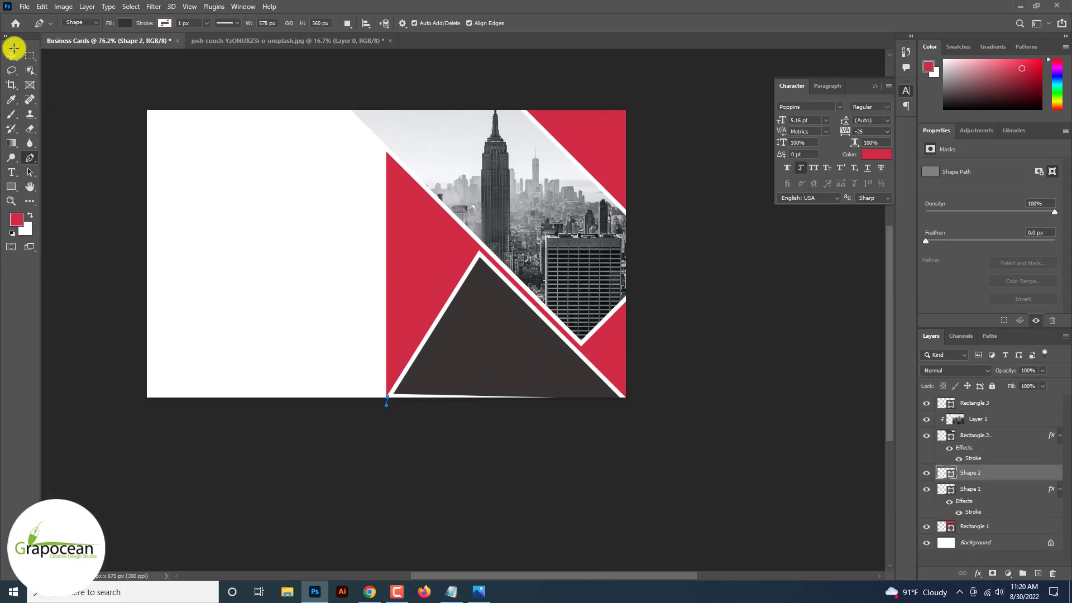
# Undo the stray Shape 2 and pull the triangle's bottom-left anchor below the card edge.
pyautogui.hotkey('ctrl', 'z')
pyautogui.scroll(6, 14, 51)
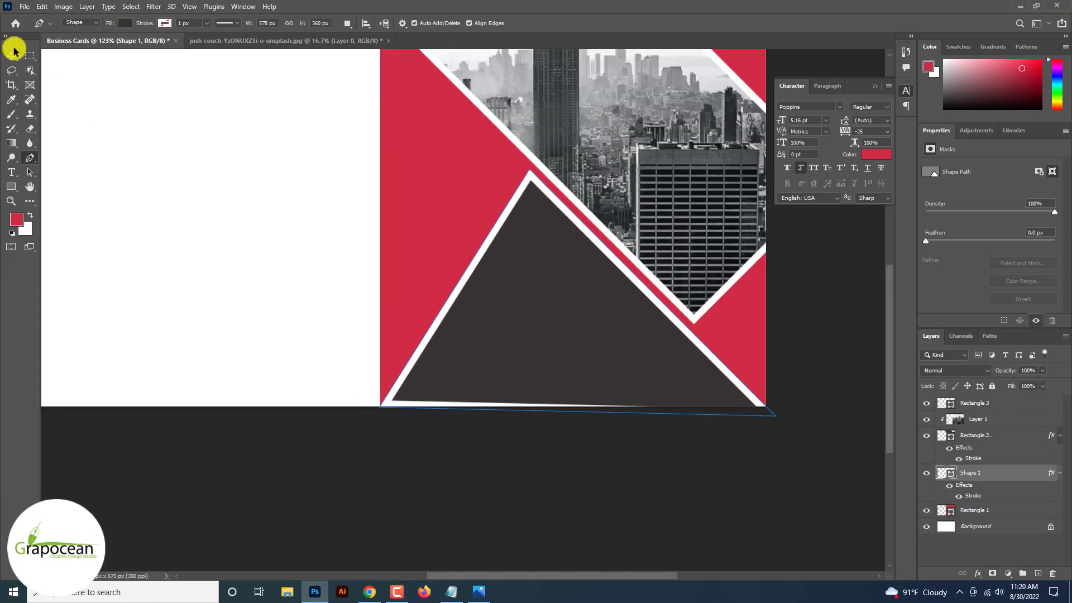
pyautogui.moveTo(375, 413); pyautogui.dragTo(369, 421)
pyautogui.scroll(-3, 523, 475)
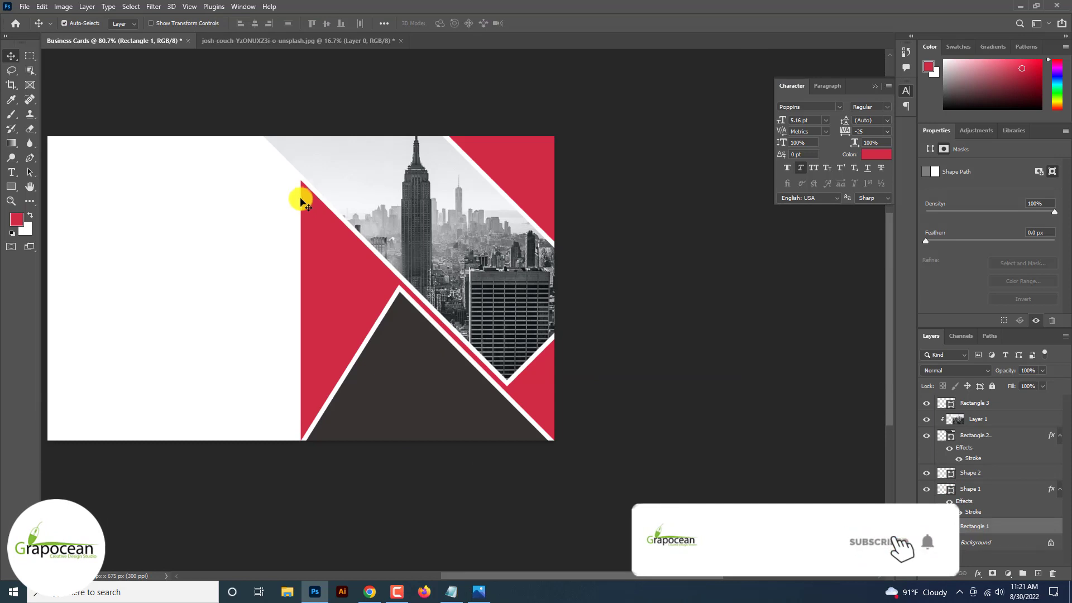
# Move Rectangle 1 under the photo band and scale it into a thin red stripe.
pyautogui.moveTo(330, 302); pyautogui.dragTo(477, 285)
pyautogui.scroll(-3, 477, 285)
pyautogui.hotkey('ctrl', 't')
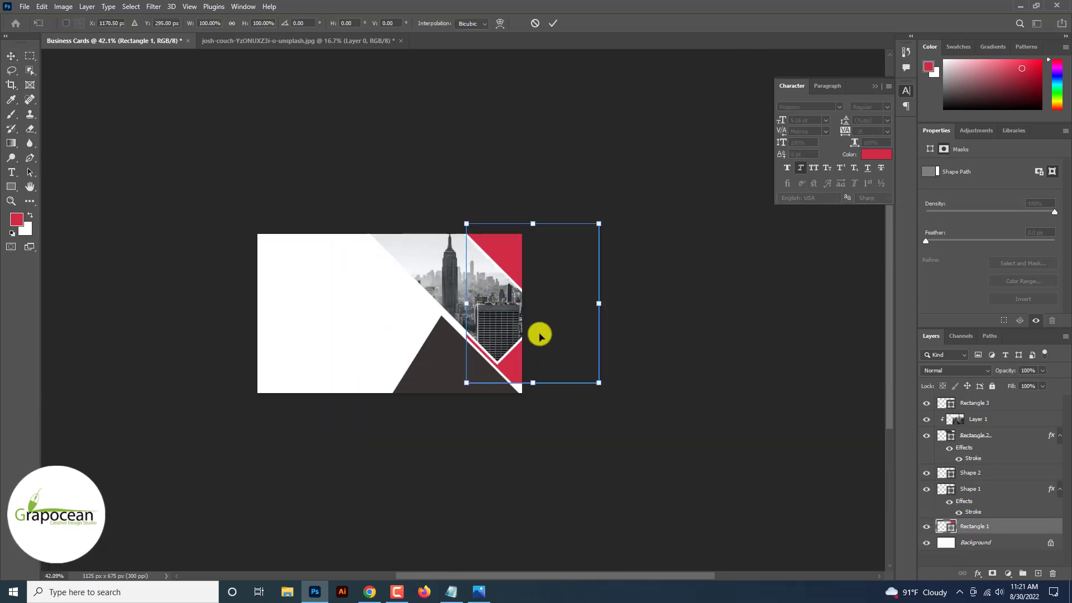
pyautogui.moveTo(598, 382); pyautogui.dragTo(558, 390)
pyautogui.scroll(5, 453, 341)
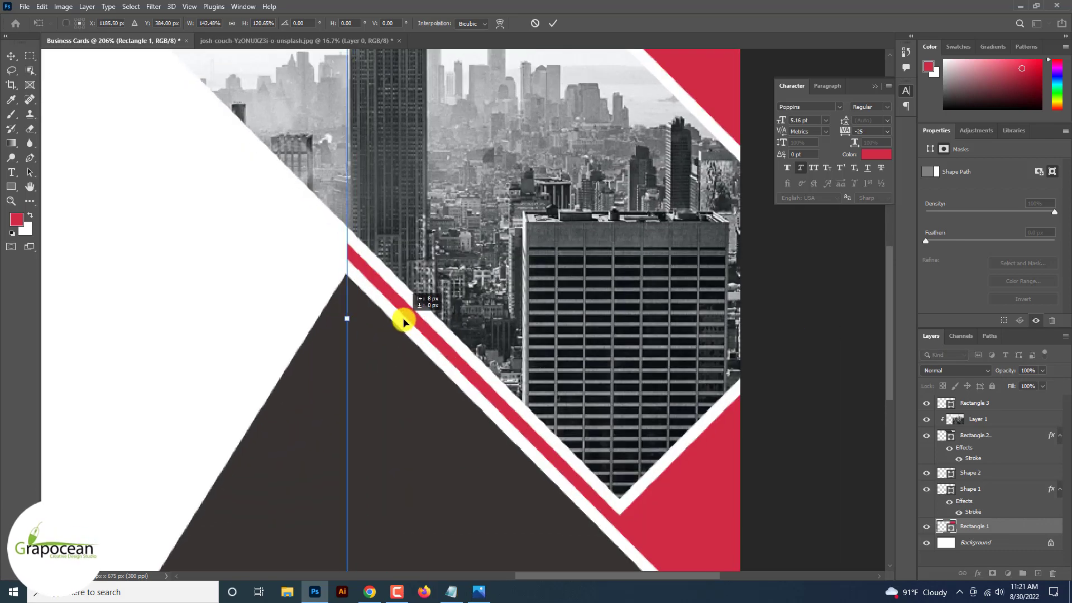
pyautogui.scroll(-6, 403, 322)
pyautogui.click(552, 23)
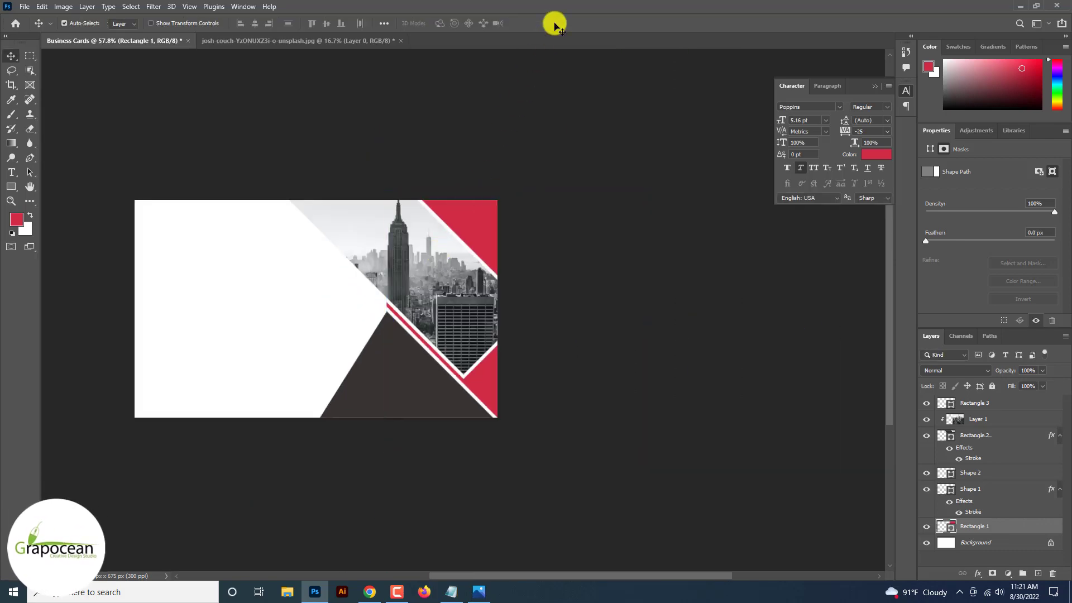
pyautogui.scroll(2, 541, 287)
# Draw a two-point Pen shape line from the card's top edge to the triangle's tip.
pyautogui.click(30, 157)
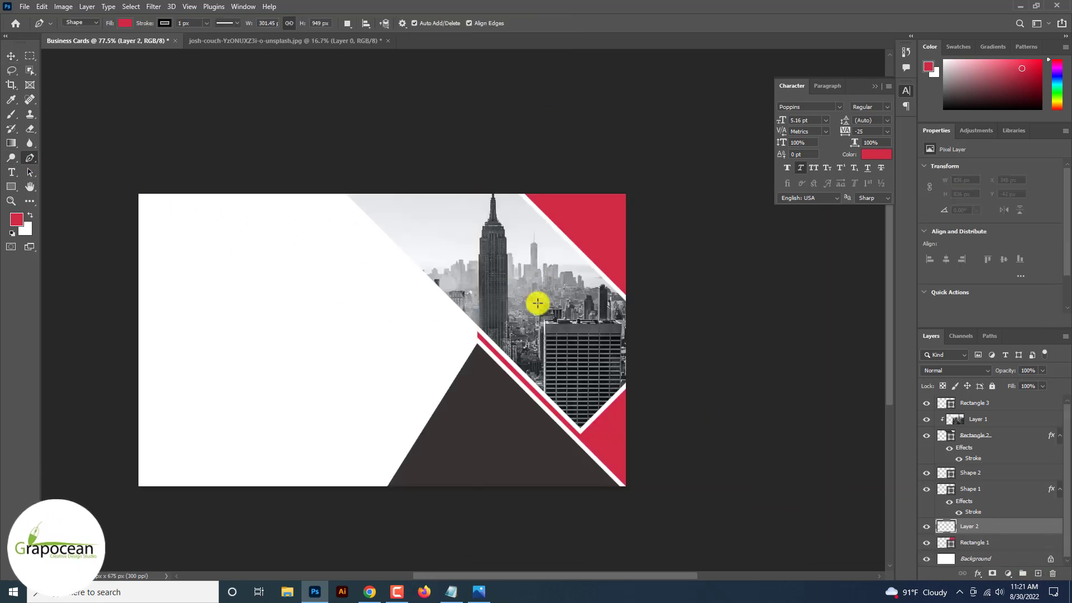
pyautogui.click(336, 194)
pyautogui.click(472, 333)
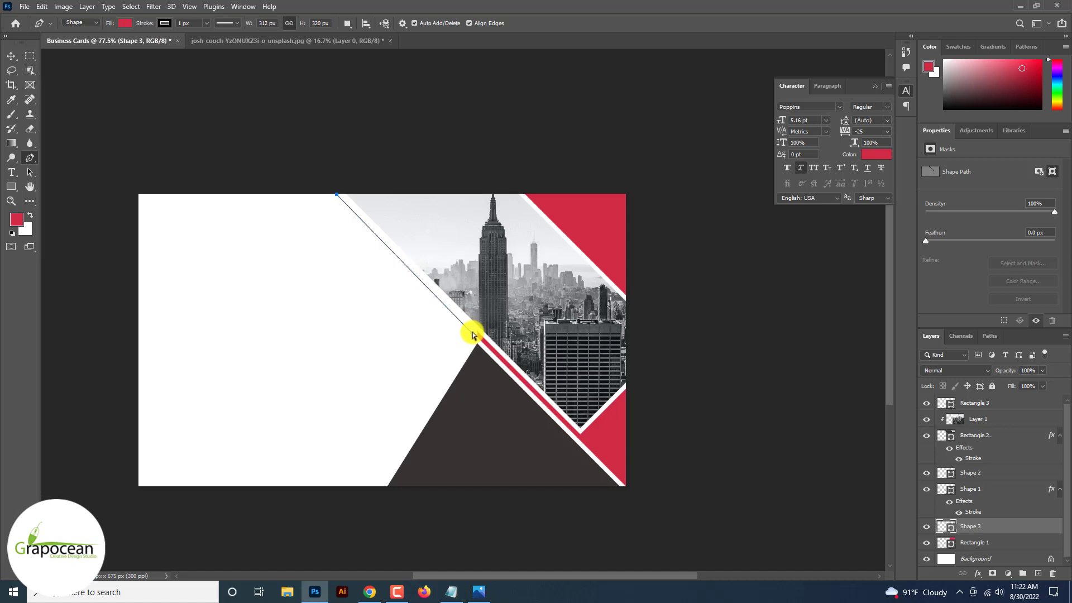
pyautogui.scroll(3, 472, 334)
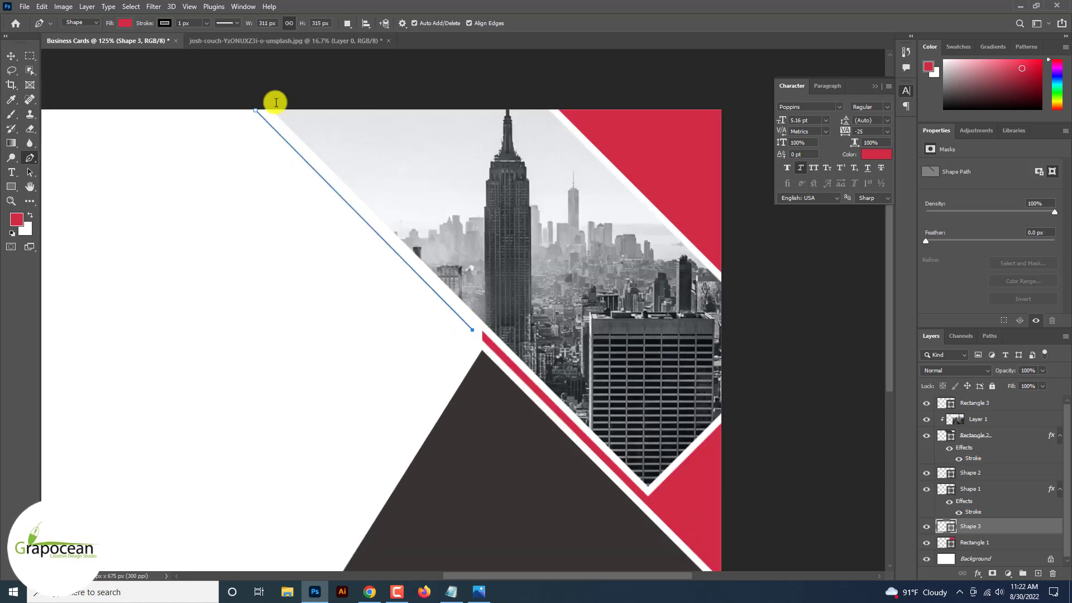
# Give the line a much thicker dark stroke and set its fill to none.
pyautogui.moveTo(208, 33); pyautogui.dragTo(208, 39)
pyautogui.scroll(-7, 208, 37)
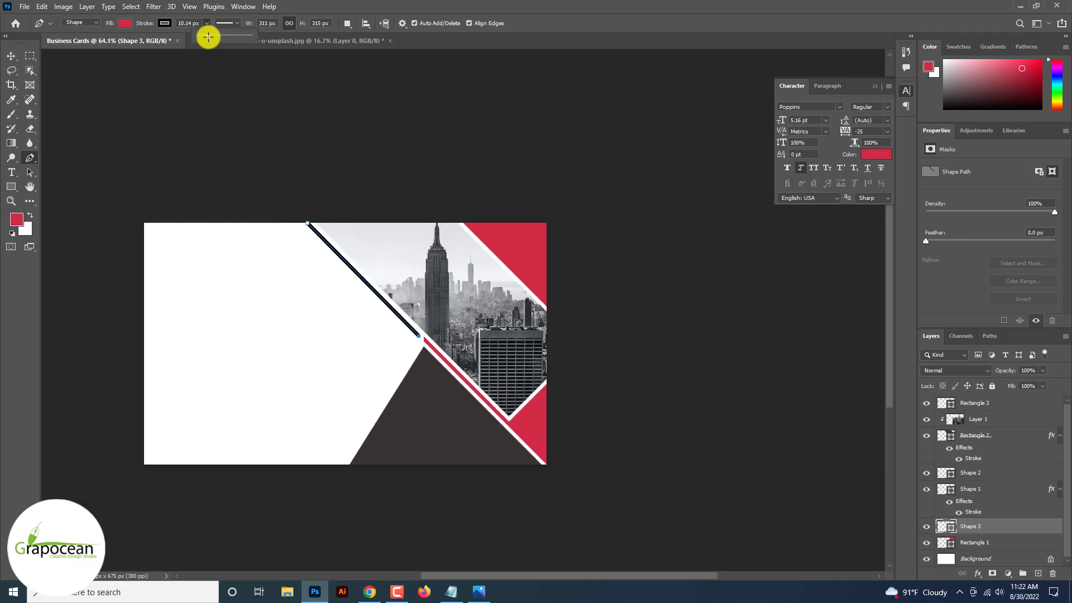
pyautogui.scroll(4, 208, 37)
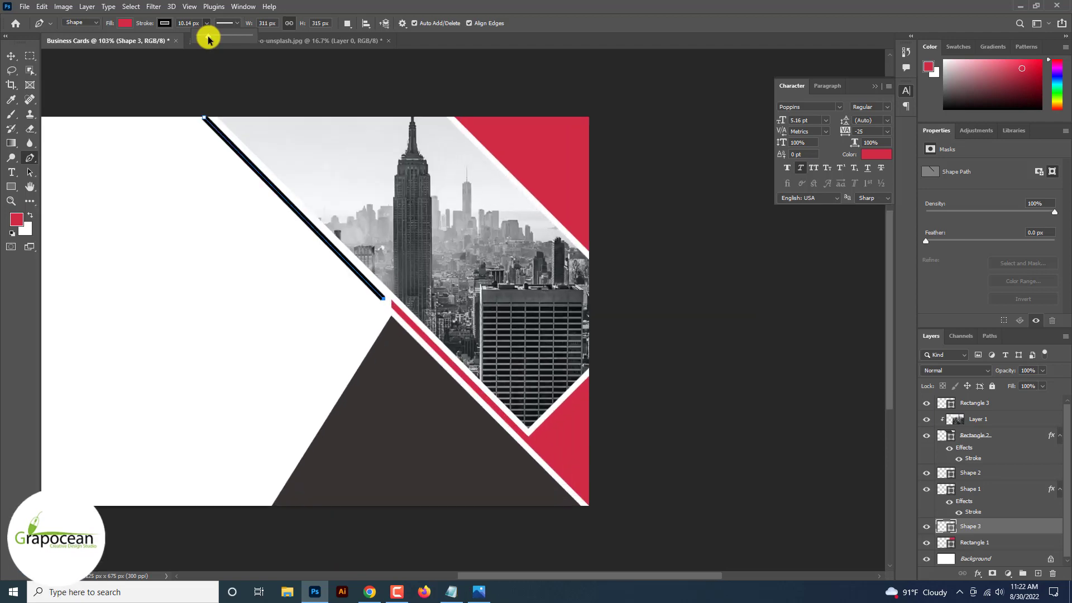
pyautogui.click(164, 23)
pyautogui.click(124, 23)
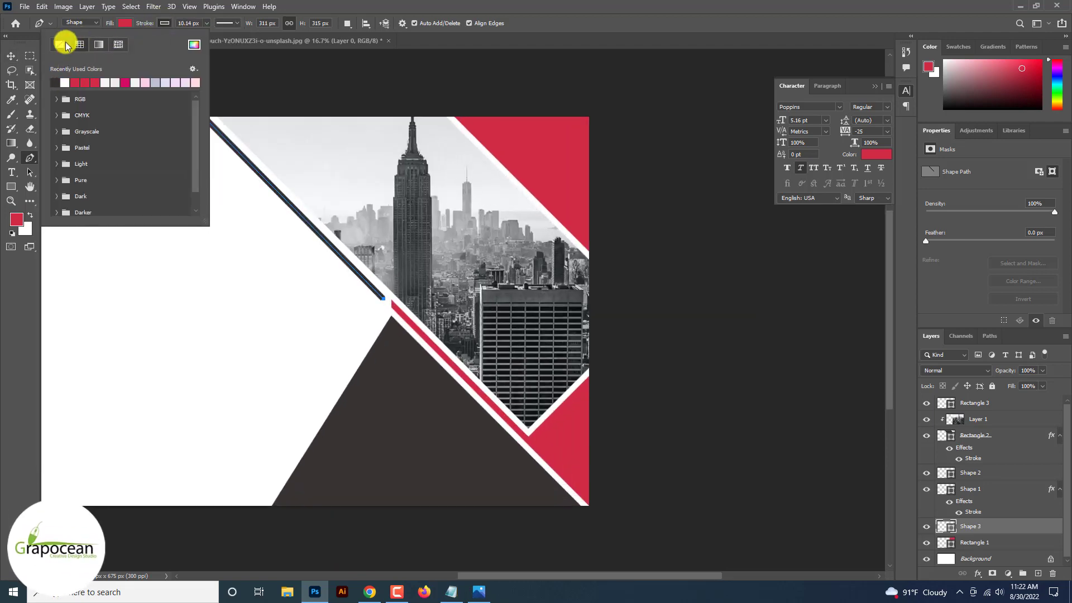
pyautogui.click(8, 63)
pyautogui.scroll(-5, 8, 62)
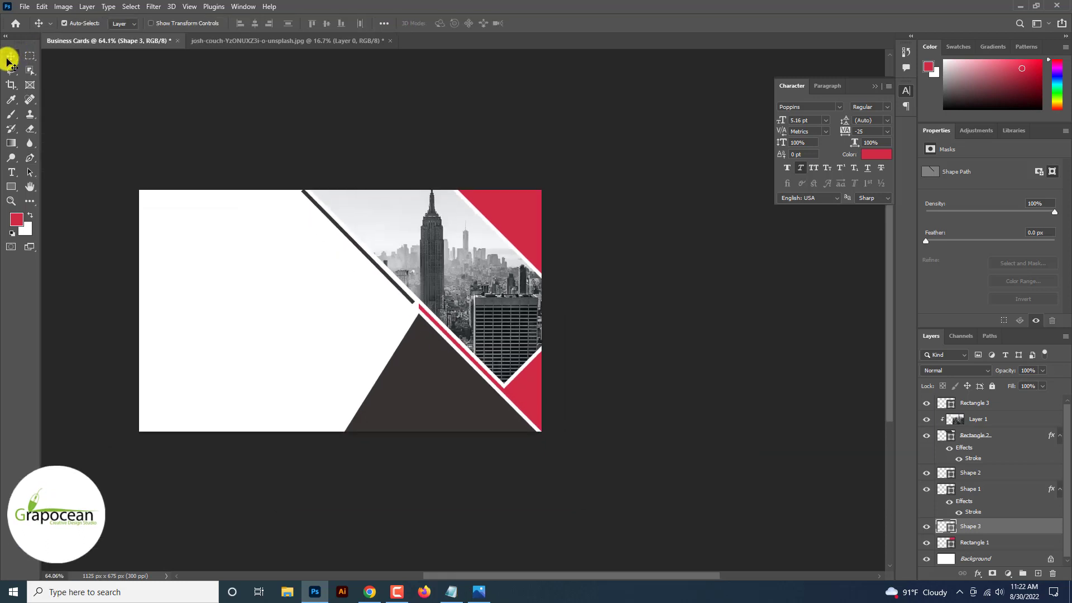
# Slide the diagonal line up past the card's top edge.
pyautogui.scroll(8, 9, 62)
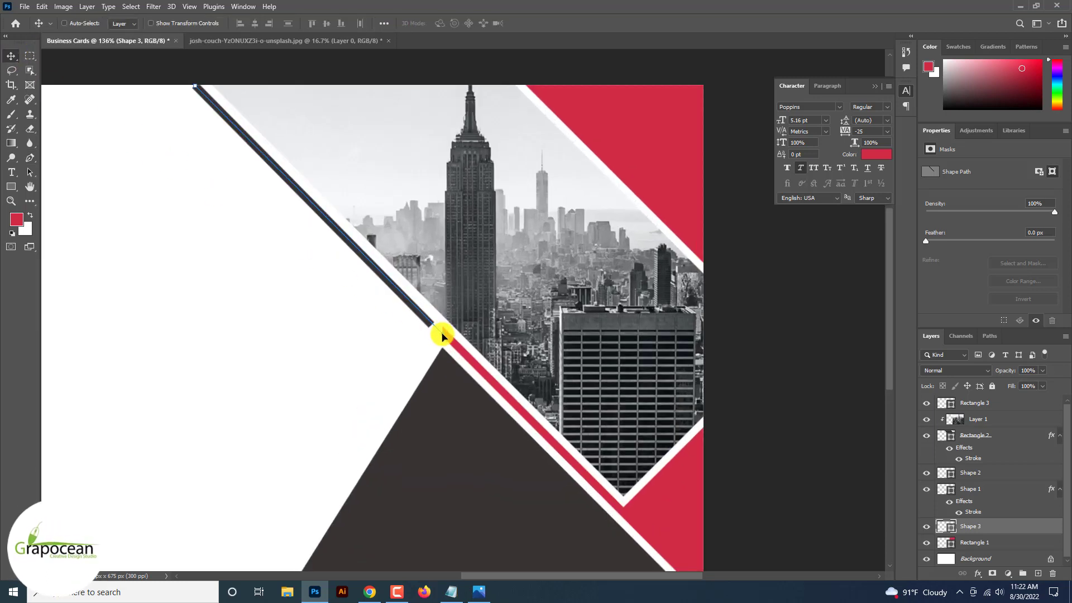
pyautogui.click(772, 399)
pyautogui.scroll(-2, 772, 399)
pyautogui.scroll(4, 390, 249)
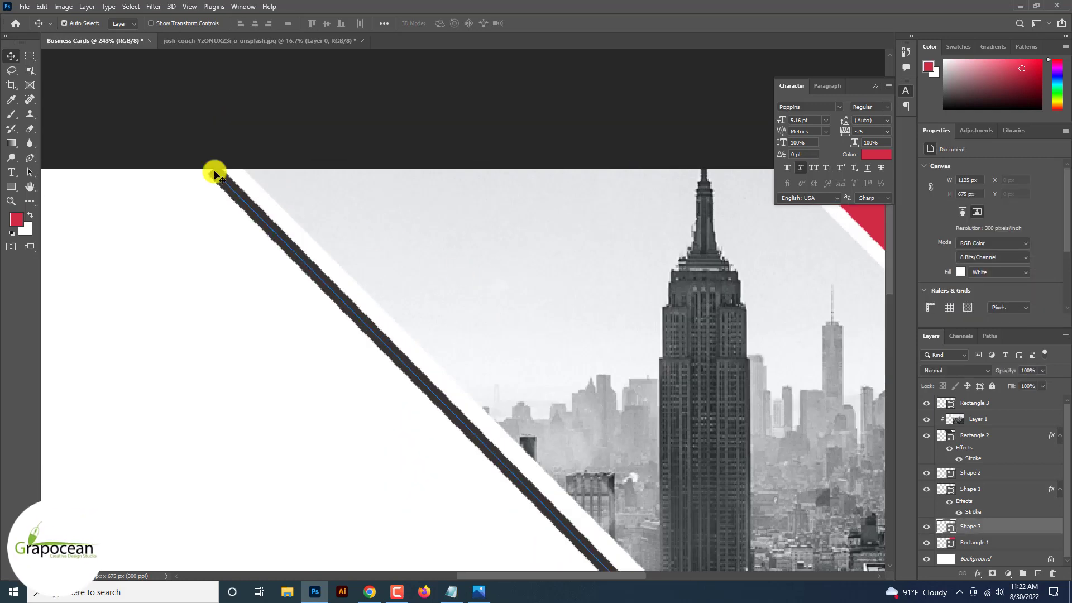
pyautogui.moveTo(215, 174); pyautogui.dragTo(191, 153)
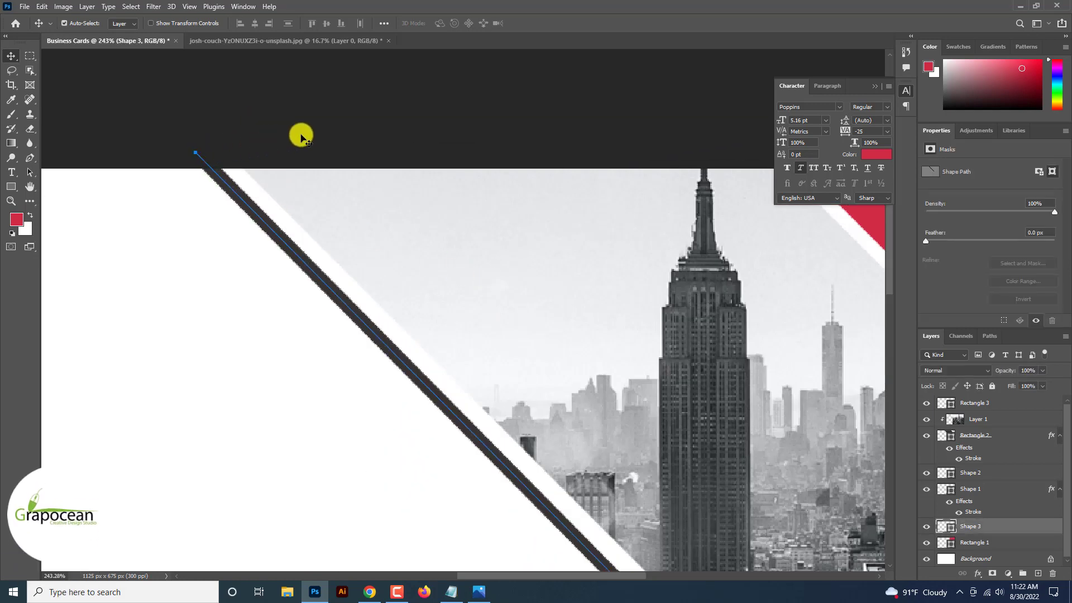
pyautogui.click(302, 137)
pyautogui.scroll(-3, 301, 138)
pyautogui.scroll(5, 422, 254)
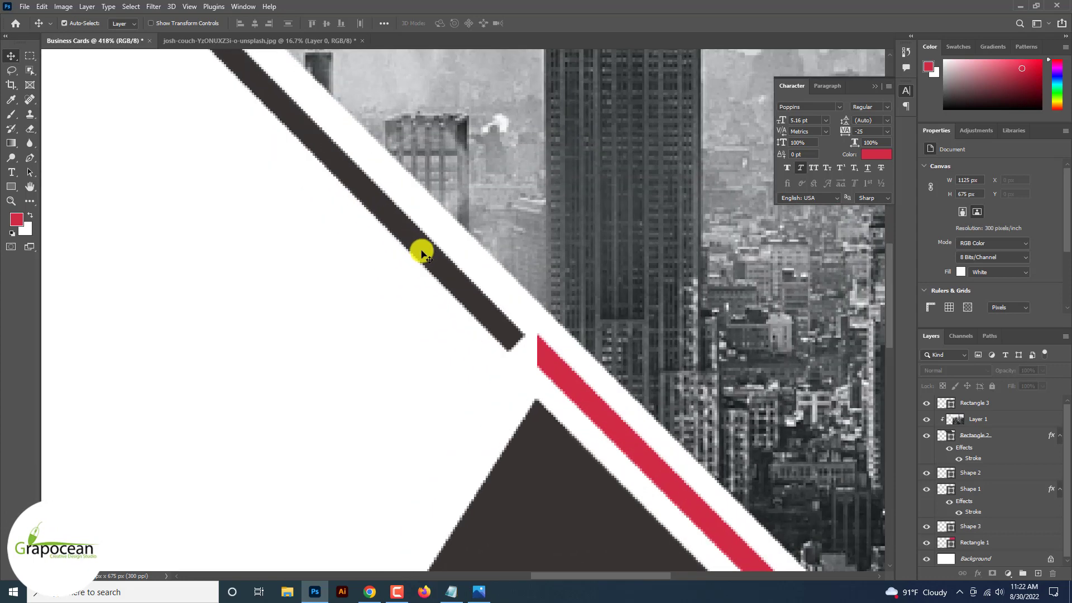
# Select Shape 3, drag the line down into the red stripe, and fit the card on screen.
pyautogui.click(514, 342)
pyautogui.click(541, 220)
pyautogui.click(518, 343)
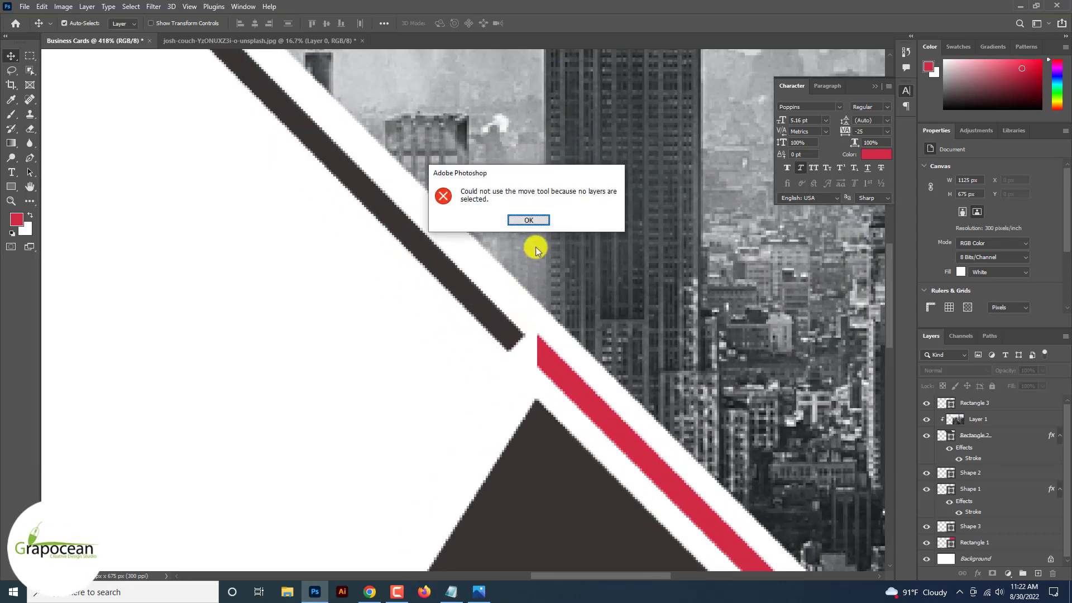
pyautogui.click(528, 220)
pyautogui.moveTo(476, 303); pyautogui.dragTo(486, 299)
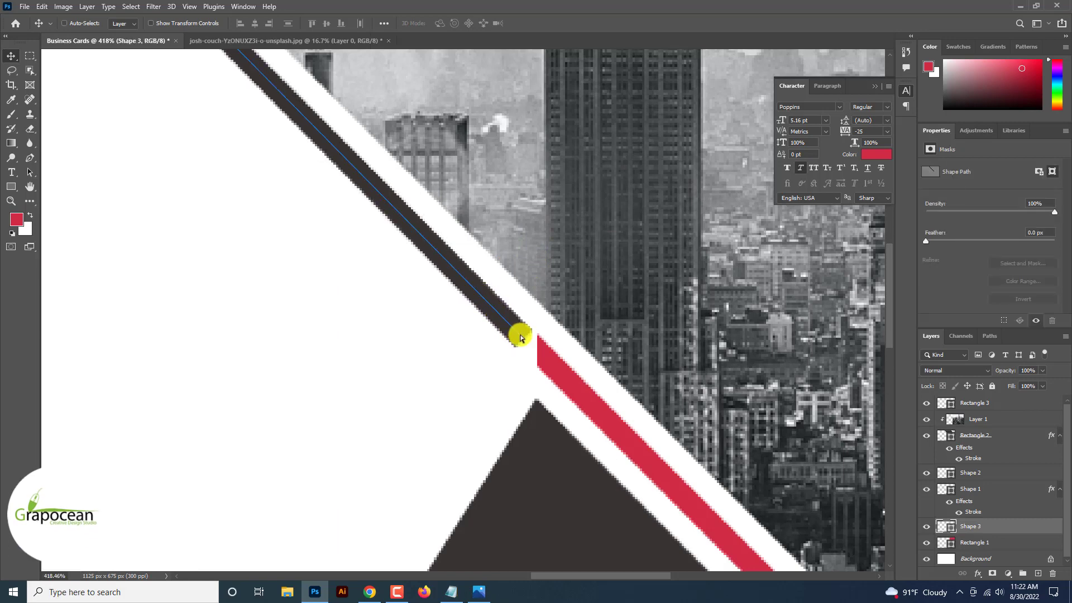
pyautogui.moveTo(520, 337); pyautogui.dragTo(578, 391)
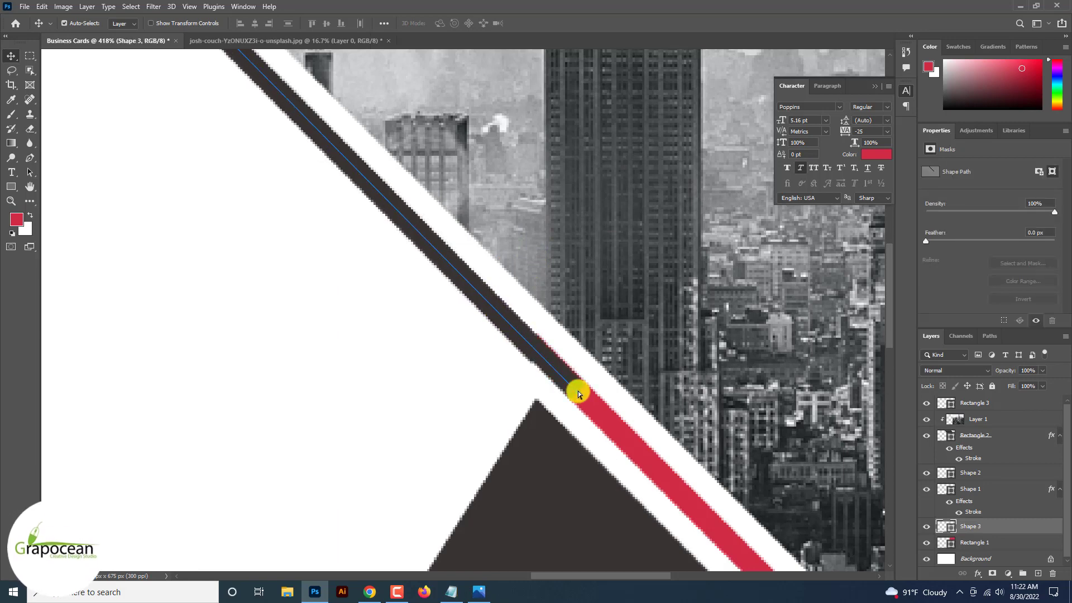
pyautogui.hotkey('ctrl', '0')
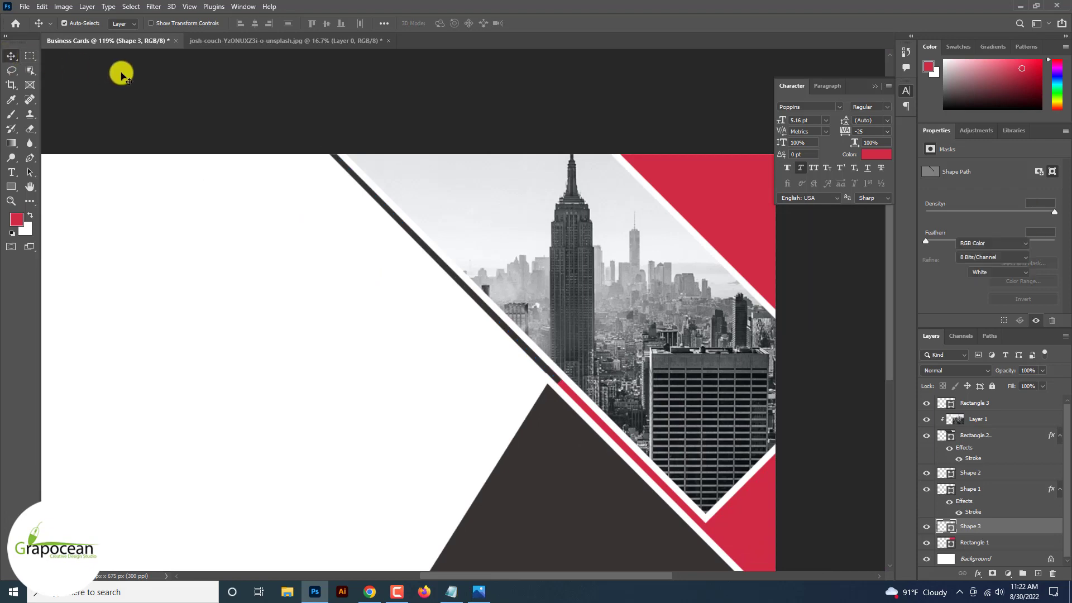
# Add a layer mask to Shape 3 and set a smaller brush at 100% opacity.
pyautogui.click(992, 574)
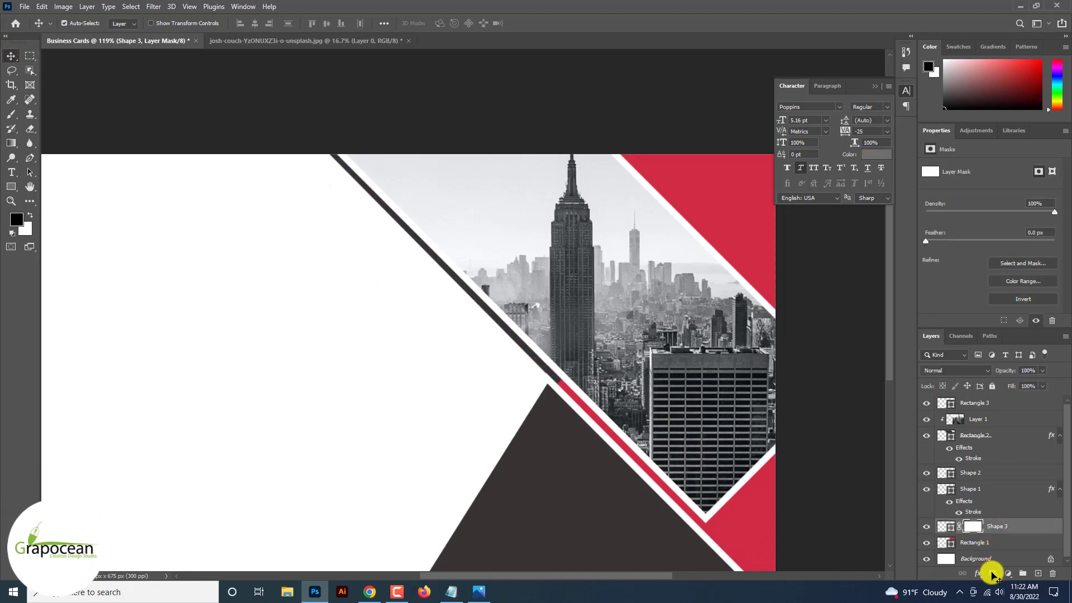
pyautogui.scroll(3, 834, 500)
pyautogui.press('b')
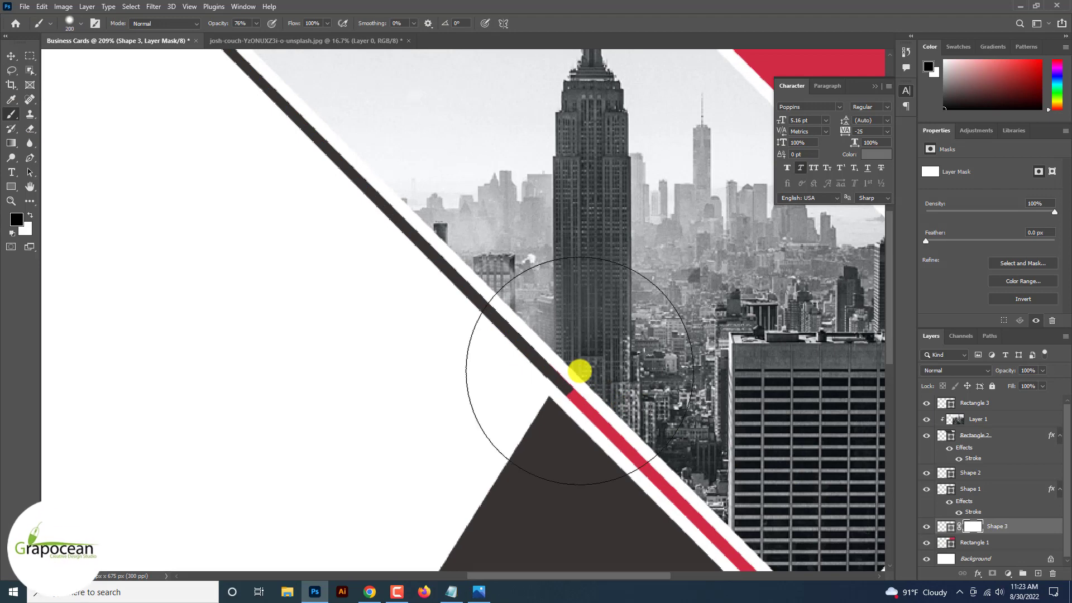
pyautogui.press('[')
pyautogui.press('[')
pyautogui.press('[')
pyautogui.press('[')
pyautogui.press('[')
pyautogui.press('[')
pyautogui.press('[')
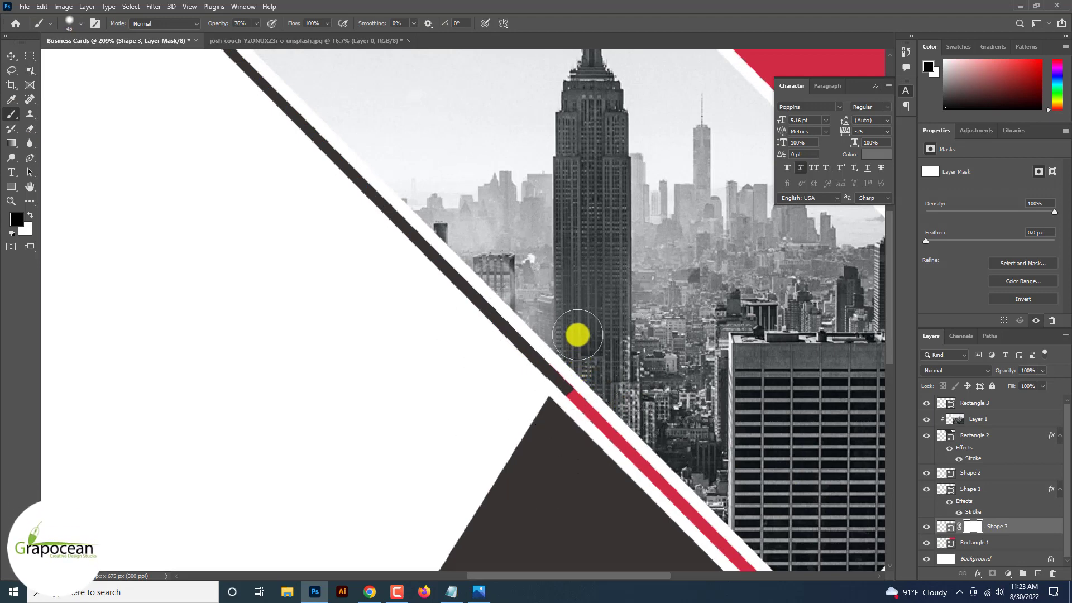
pyautogui.moveTo(621, 399)
pyautogui.mouseDown()
pyautogui.moveTo(622, 574)
pyautogui.moveTo(618, 413)
pyautogui.mouseUp()
pyautogui.moveTo(219, 24); pyautogui.dragTo(543, 57)
# Paint black over the line's lower end where it meets the red stripe.
pyautogui.moveTo(631, 334); pyautogui.dragTo(630, 334)
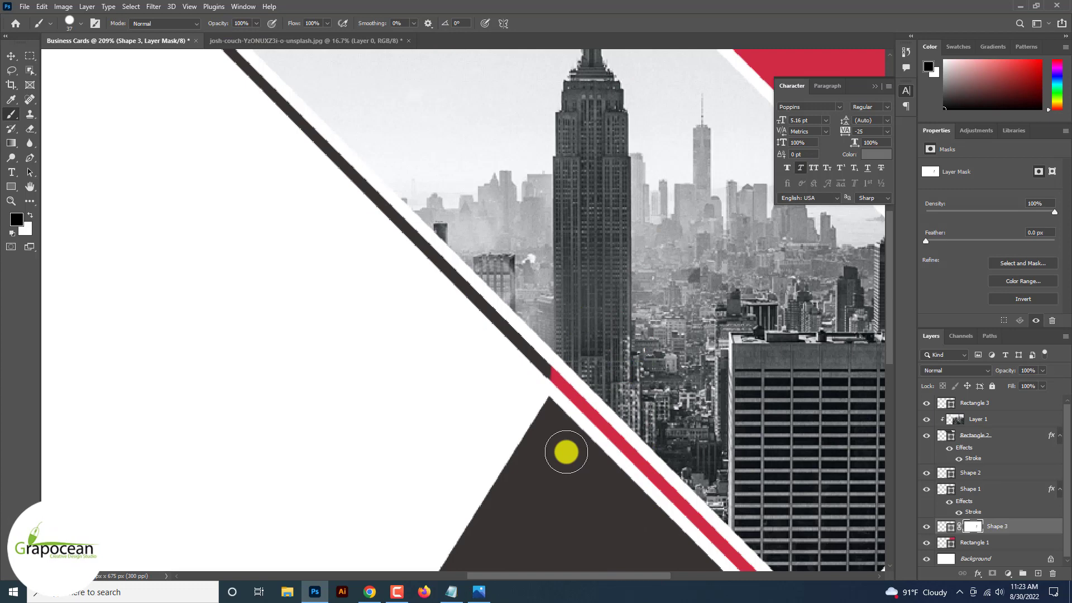
pyautogui.scroll(-3, 565, 453)
pyautogui.scroll(-2, 564, 450)
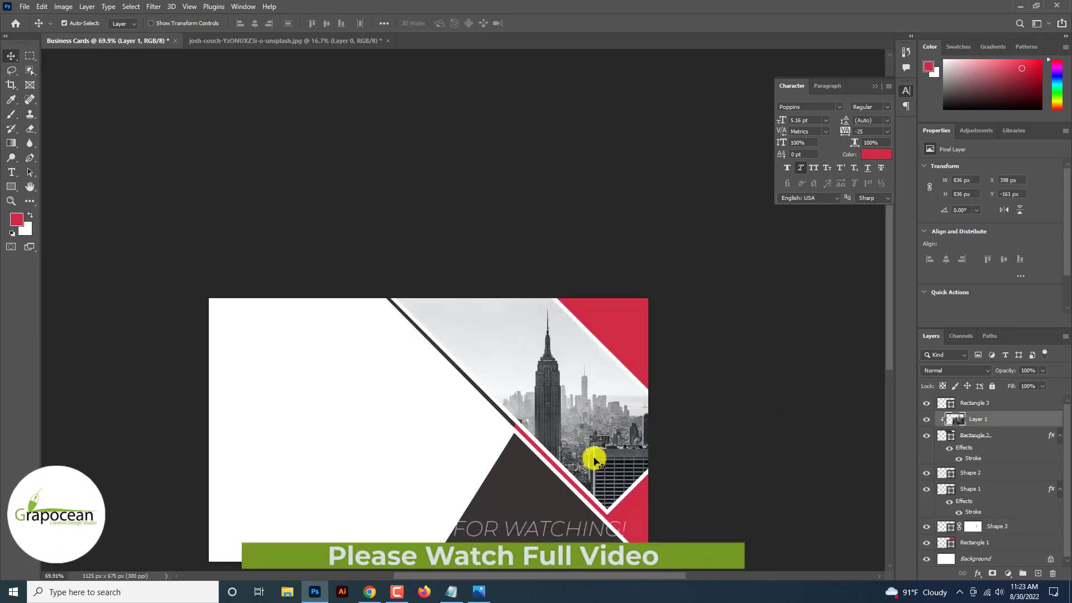
pyautogui.click(980, 441)
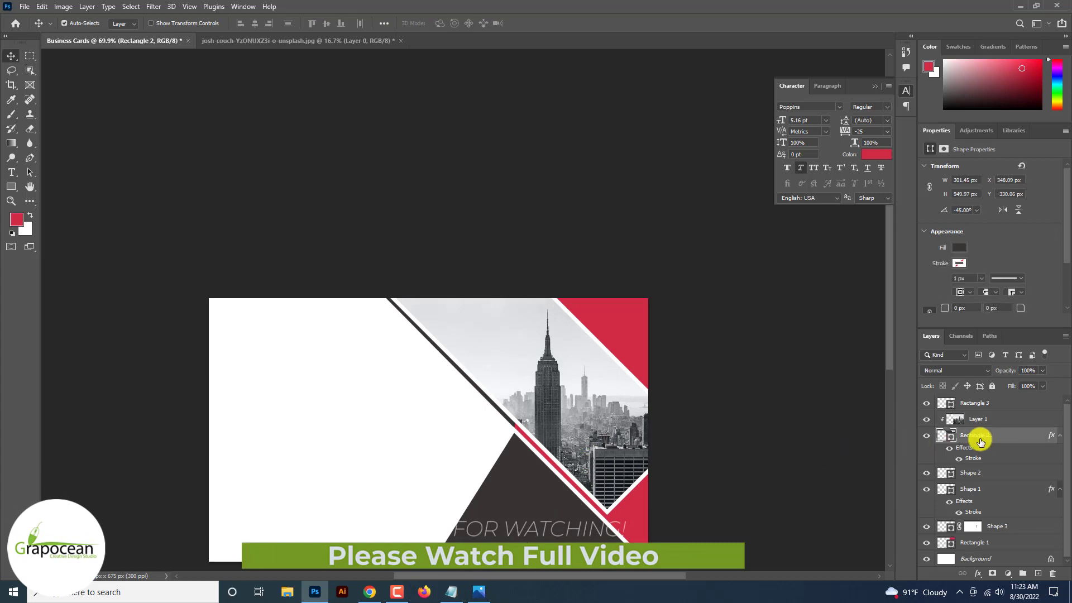
# Duplicate Rectangle 2 and rotate the original to about 87° with Free Transform.
pyautogui.hotkey('ctrl', 'j')
pyautogui.click(995, 473)
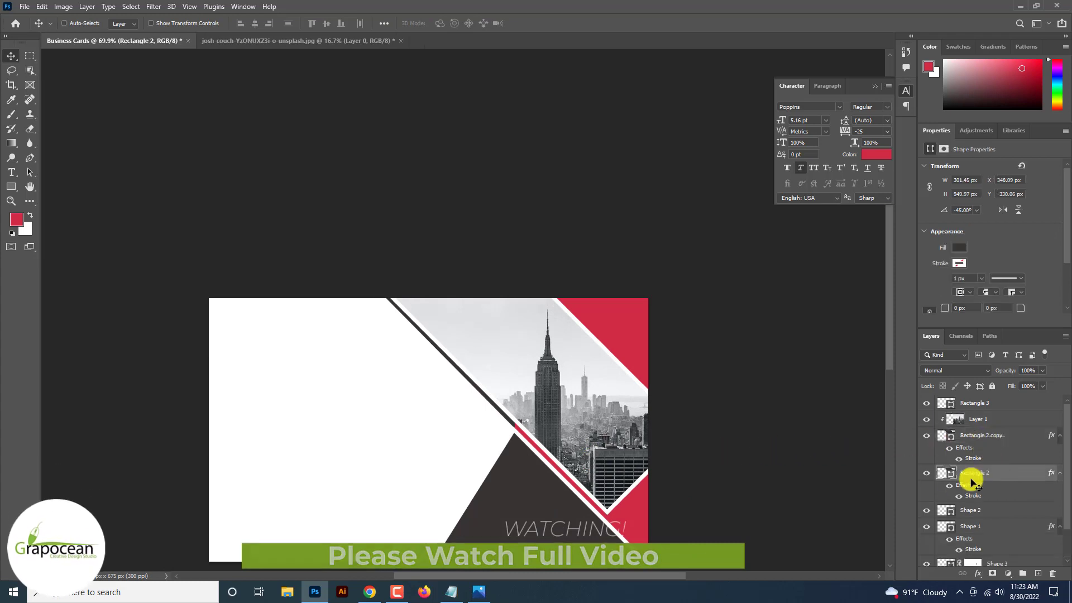
pyautogui.hotkey('ctrl', 't')
pyautogui.moveTo(759, 519); pyautogui.dragTo(552, 474)
pyautogui.scroll(-3, 572, 455)
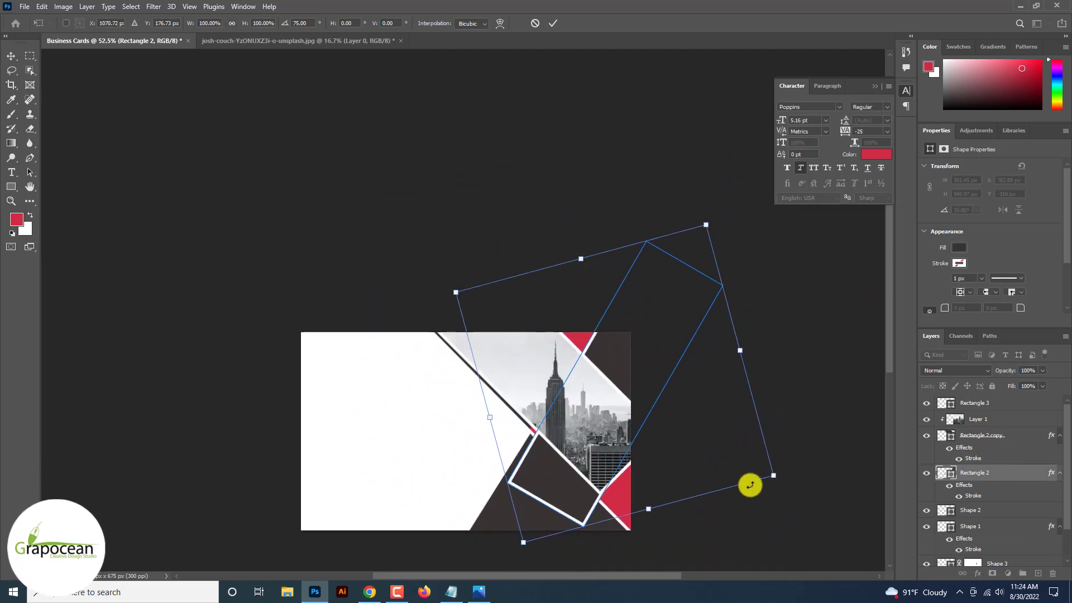
pyautogui.moveTo(811, 489); pyautogui.dragTo(790, 528)
# Move the rectangle into the lower-right corner, settle it at about 76°, and commit.
pyautogui.moveTo(637, 506); pyautogui.dragTo(603, 541)
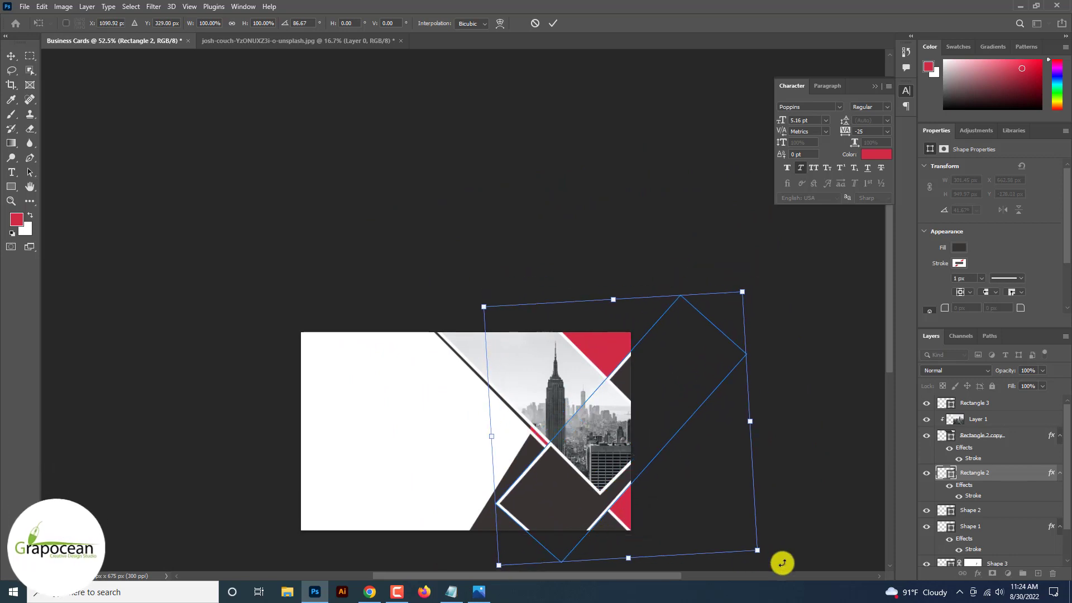
pyautogui.moveTo(780, 562); pyautogui.dragTo(803, 531)
pyautogui.moveTo(556, 524); pyautogui.dragTo(584, 538)
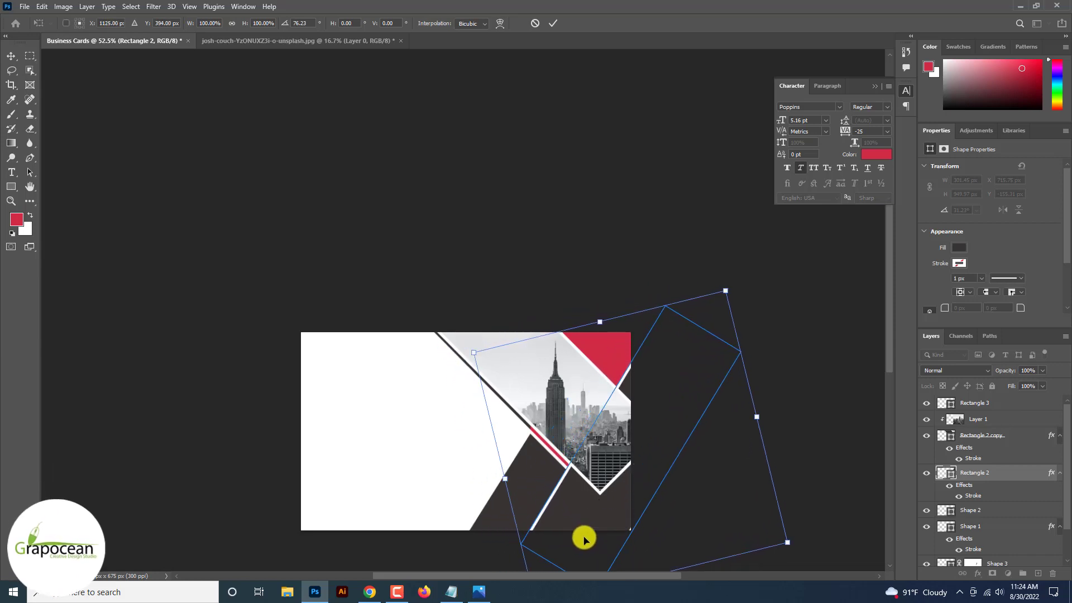
pyautogui.click(551, 24)
pyautogui.scroll(2, 550, 24)
pyautogui.scroll(-2, 550, 24)
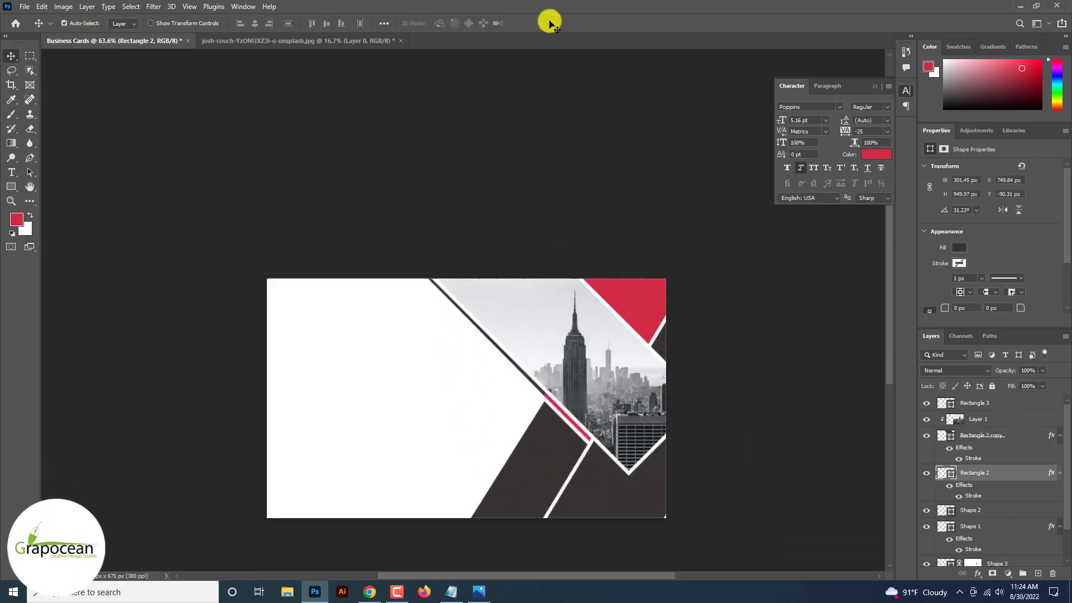
# Copy the city photo layer, stack it above Rectangle 2, and clip it into that shape.
pyautogui.click(1005, 423)
pyautogui.hotkey('ctrl', 'j')
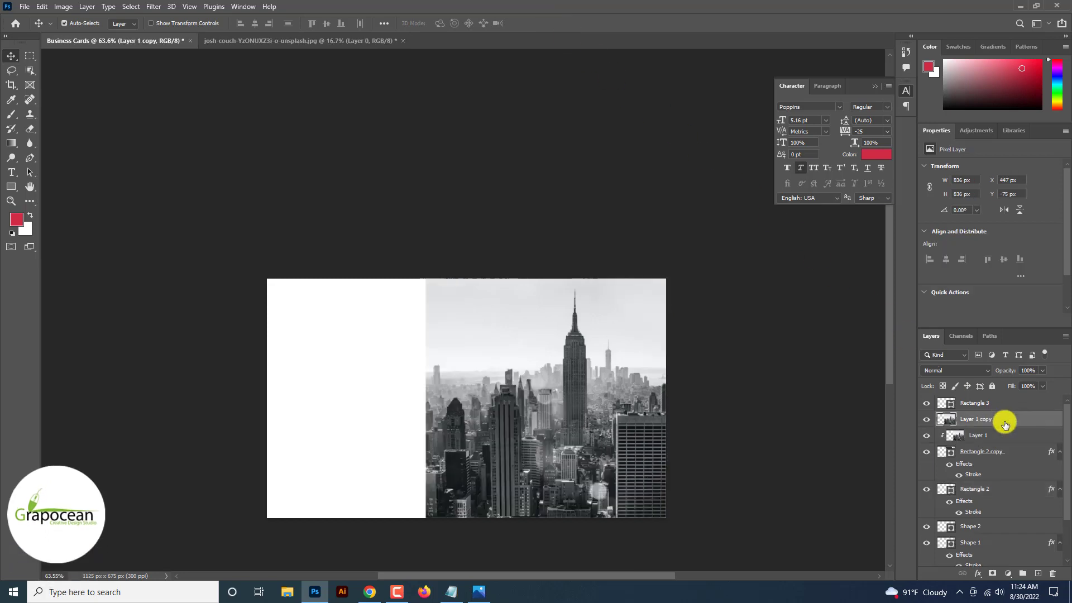
pyautogui.moveTo(996, 472); pyautogui.dragTo(1002, 473)
pyautogui.rightClick(1002, 473)
pyautogui.click(917, 323)
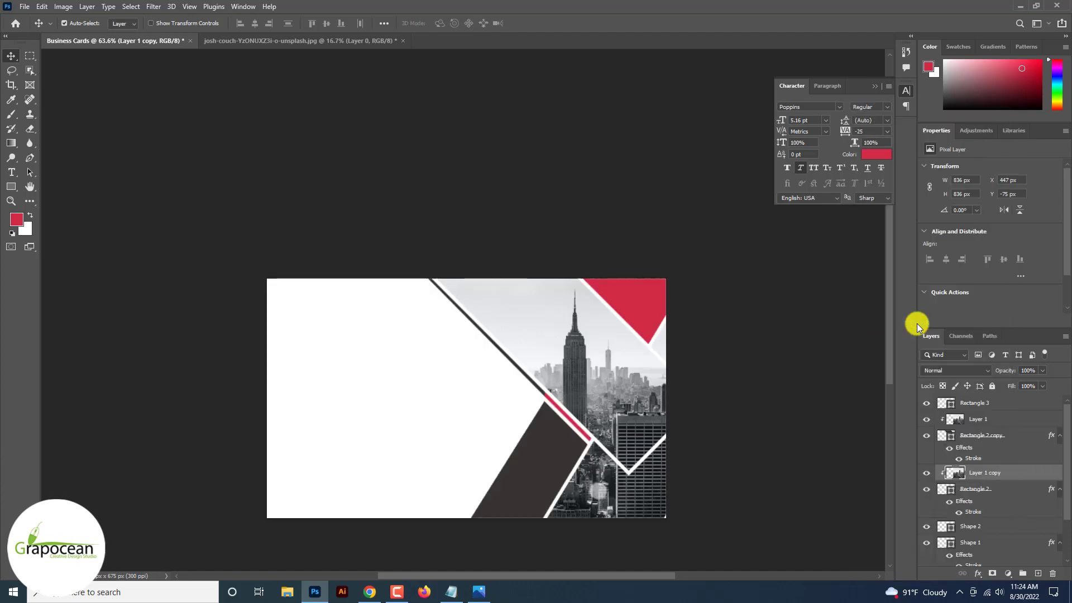
pyautogui.scroll(-6, 608, 494)
pyautogui.click(589, 500)
pyautogui.scroll(5, 567, 441)
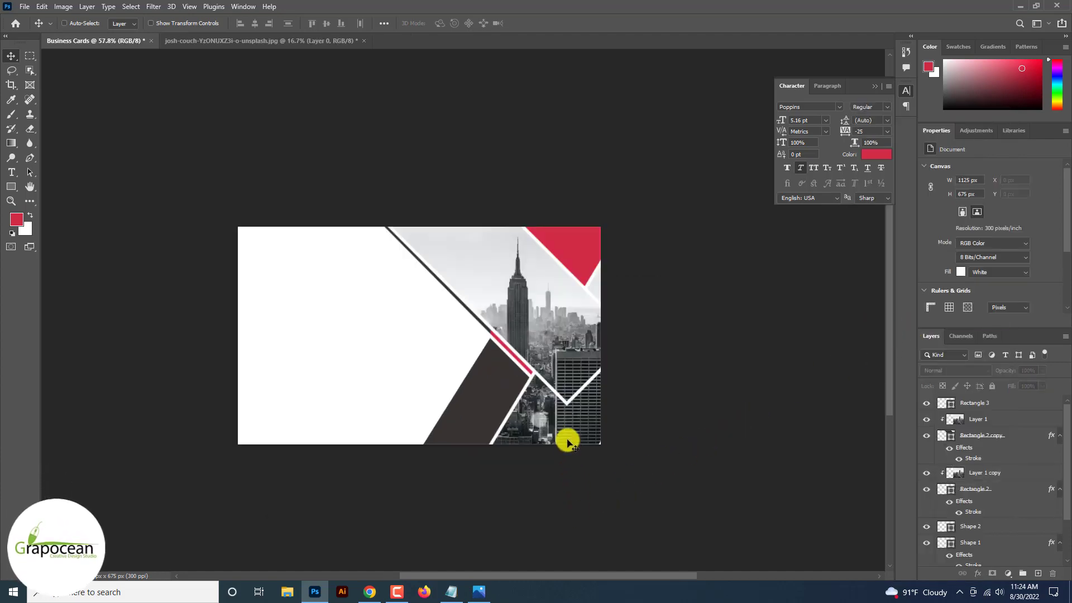
pyautogui.scroll(5, 567, 441)
pyautogui.rightClick(1011, 436)
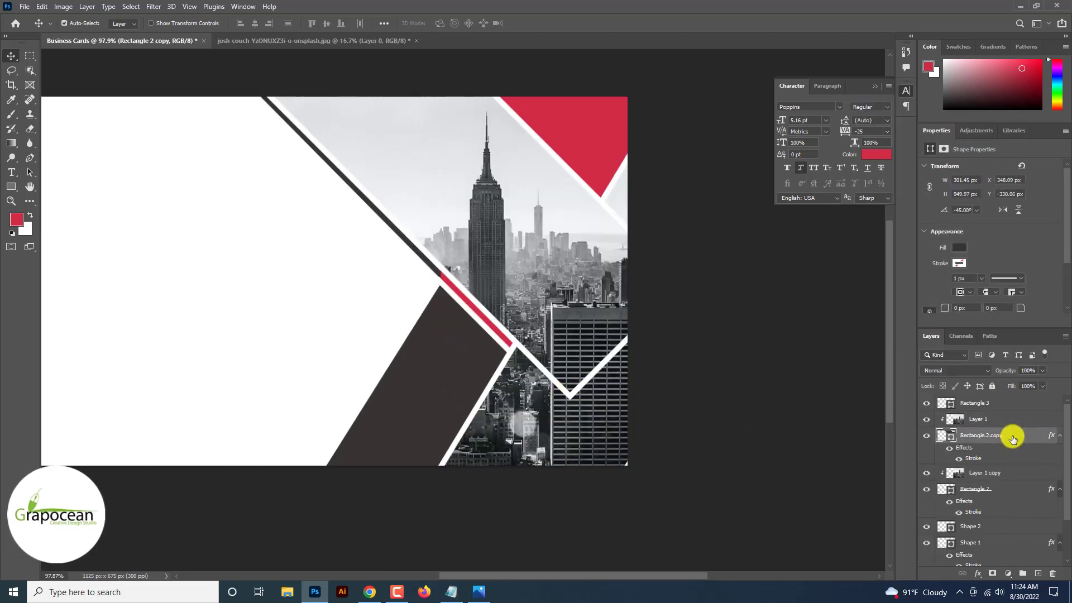
# Enable Drop Shadow in the band's Blending Options at 91% opacity and 73 px size.
pyautogui.click(900, 108)
pyautogui.click(651, 510)
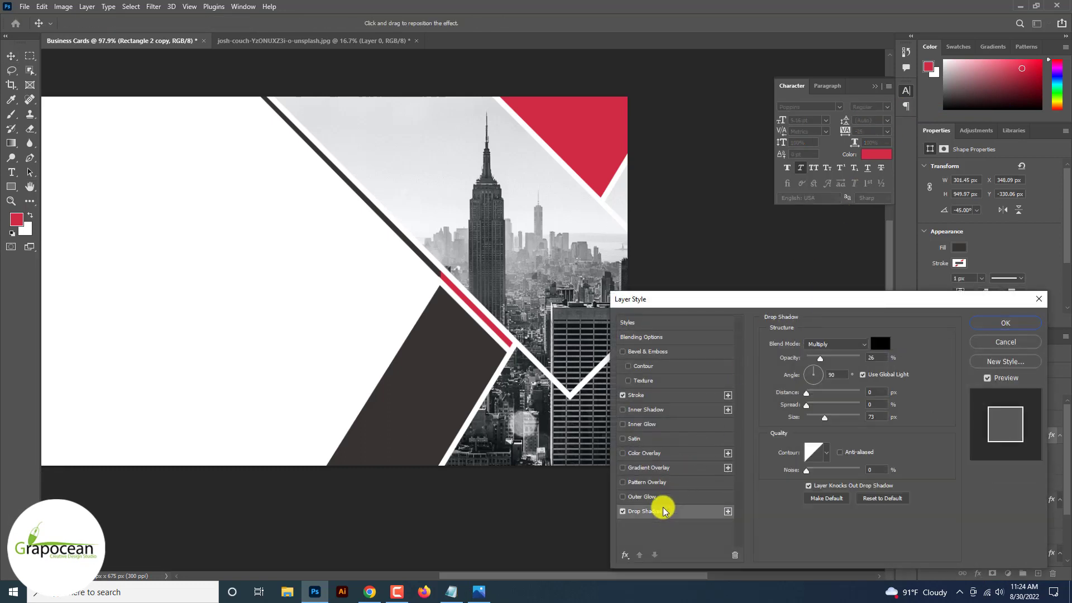
pyautogui.moveTo(821, 358); pyautogui.dragTo(855, 360)
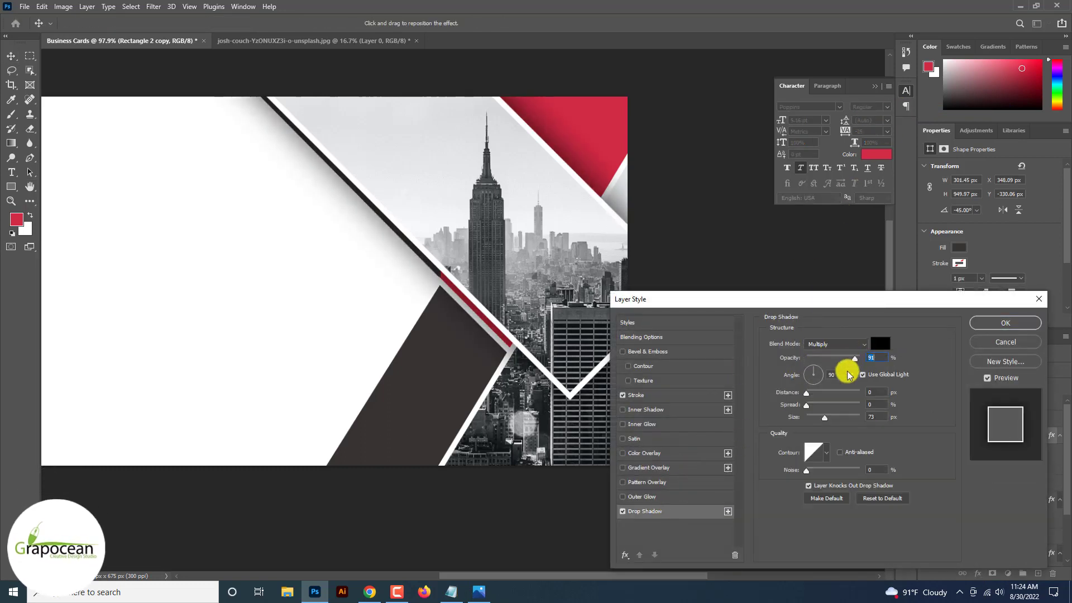
pyautogui.moveTo(826, 418)
pyautogui.mouseDown()
pyautogui.moveTo(794, 419)
pyautogui.moveTo(824, 421)
pyautogui.mouseUp()
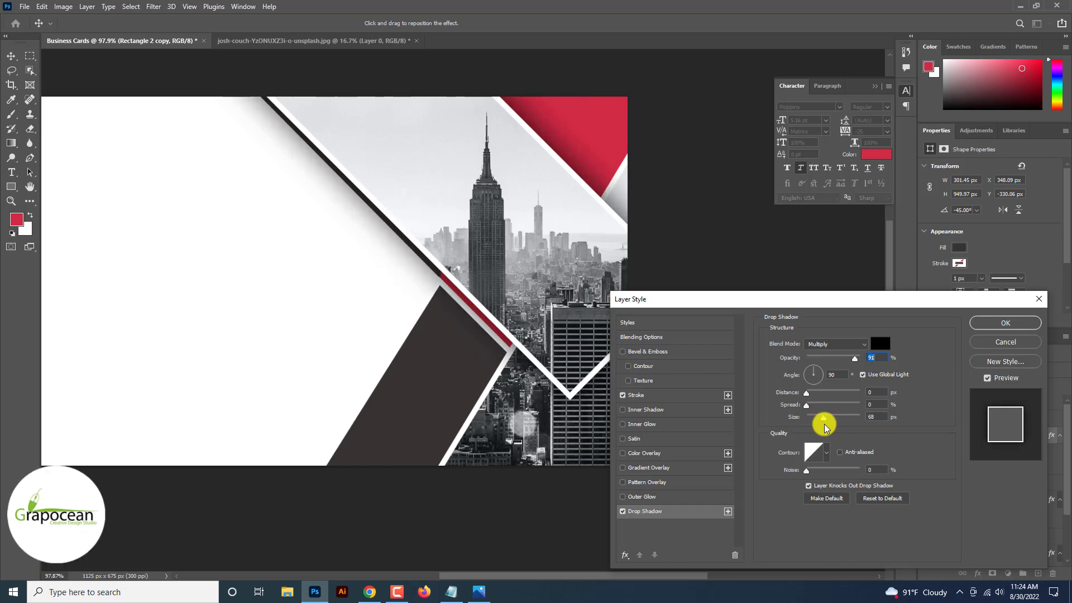
pyautogui.click(1000, 325)
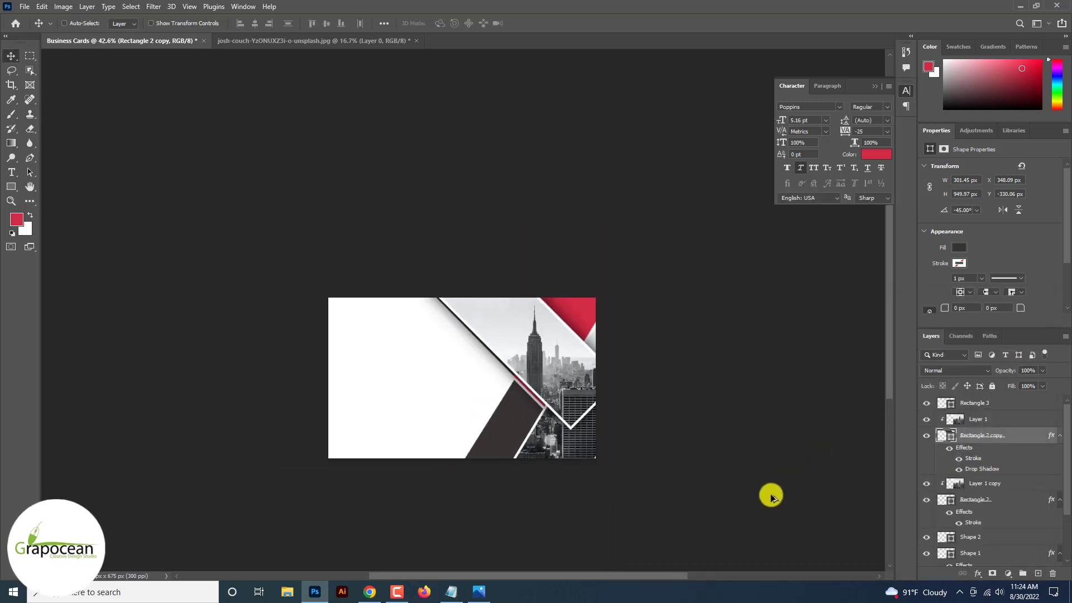
pyautogui.scroll(3, 457, 349)
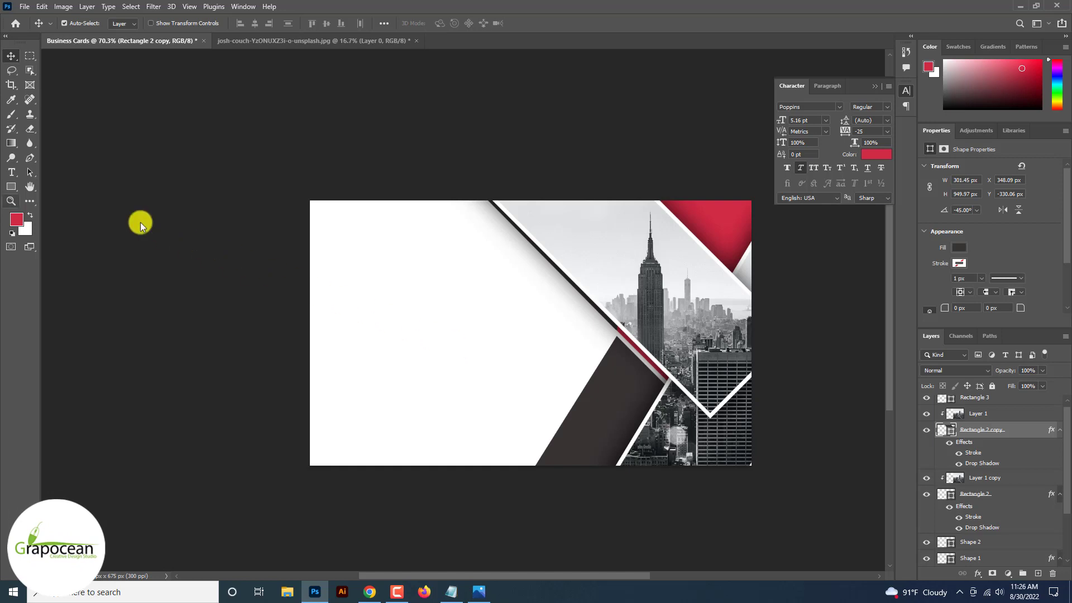
# Create a type layer in the white upper-left area and enter the cardholder's full name.
pyautogui.click(11, 172)
pyautogui.scroll(1, 992, 406)
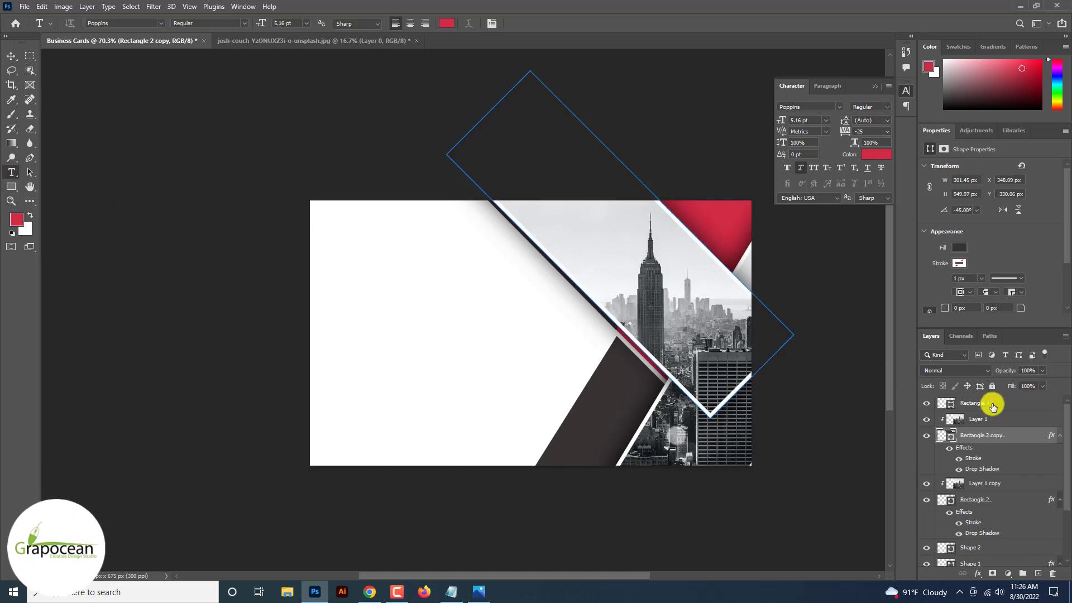
pyautogui.click(993, 406)
pyautogui.click(1038, 573)
pyautogui.click(365, 278)
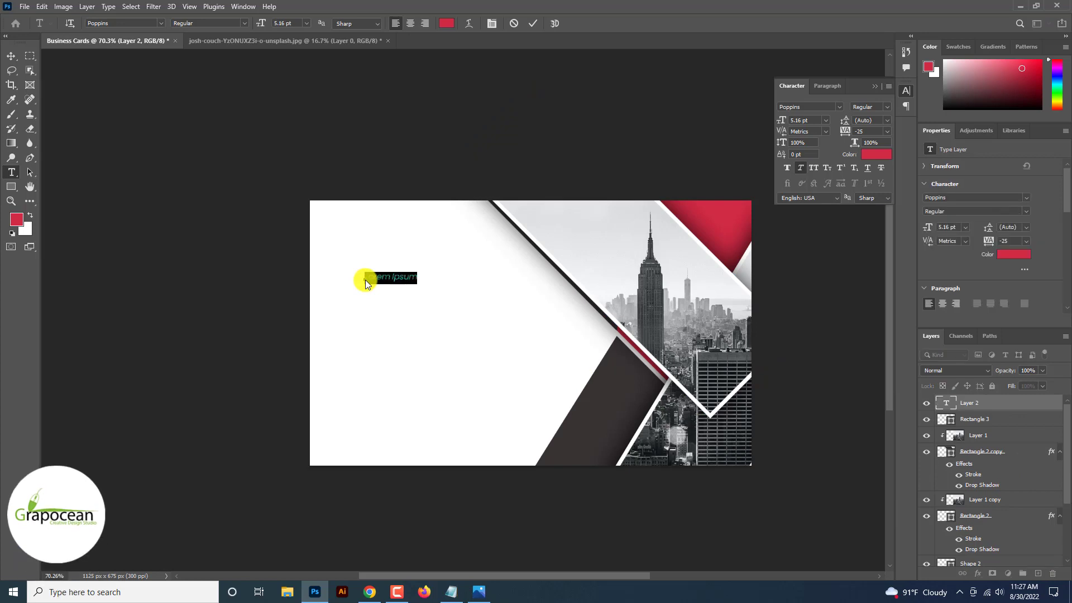
pyautogui.press('BackSpace')
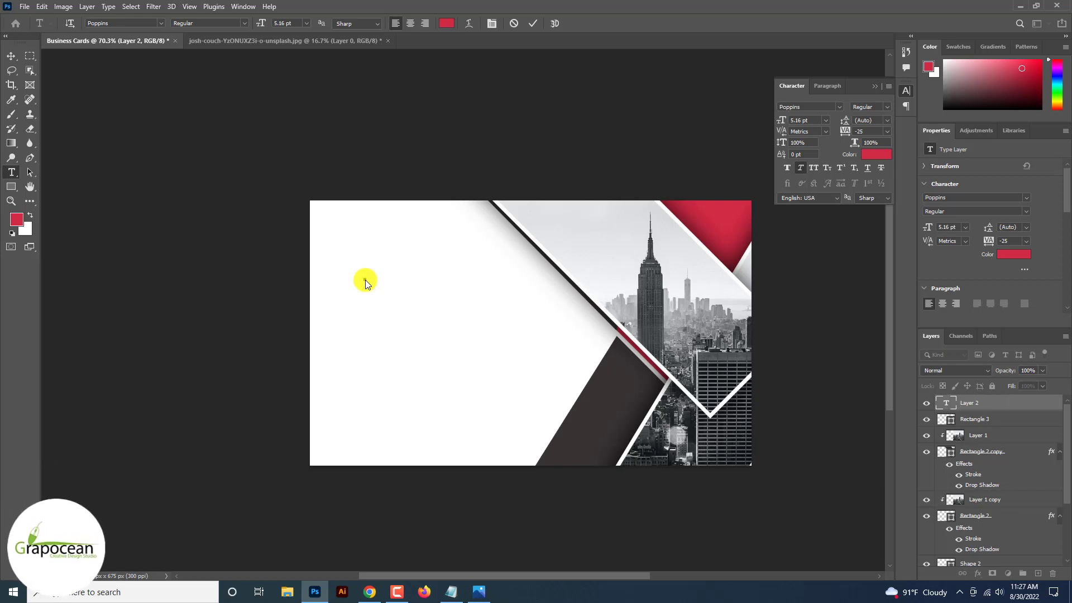
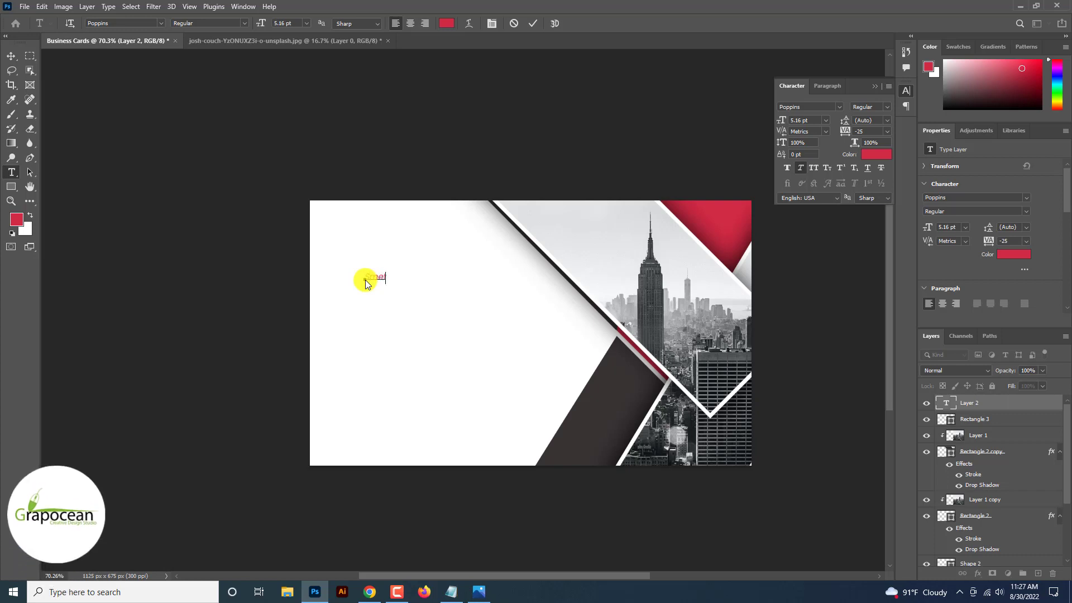
pyautogui.tripleClick(383, 283)
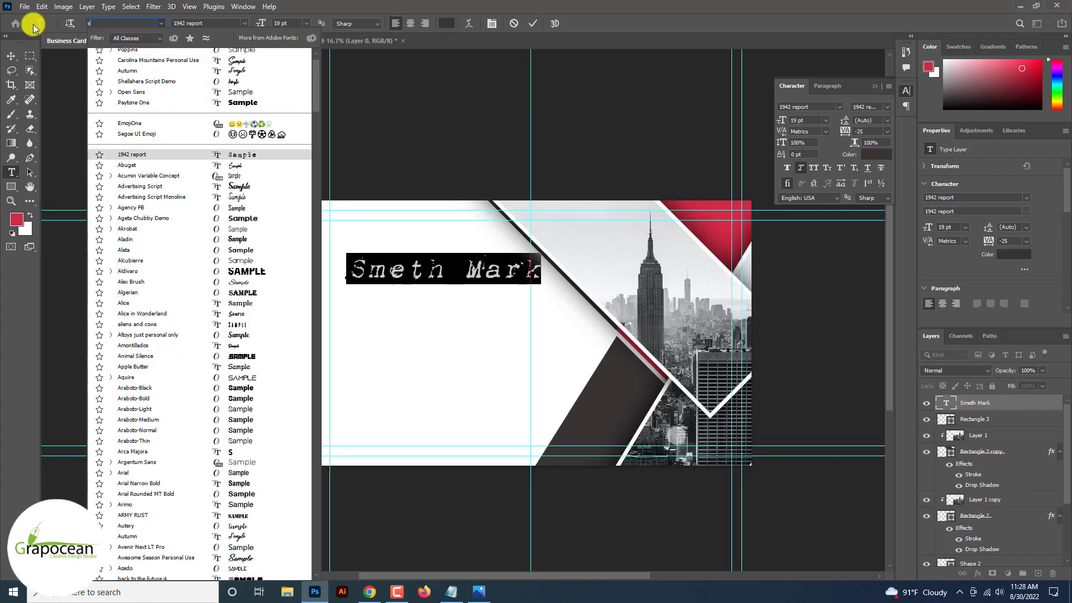
pyautogui.write('s')
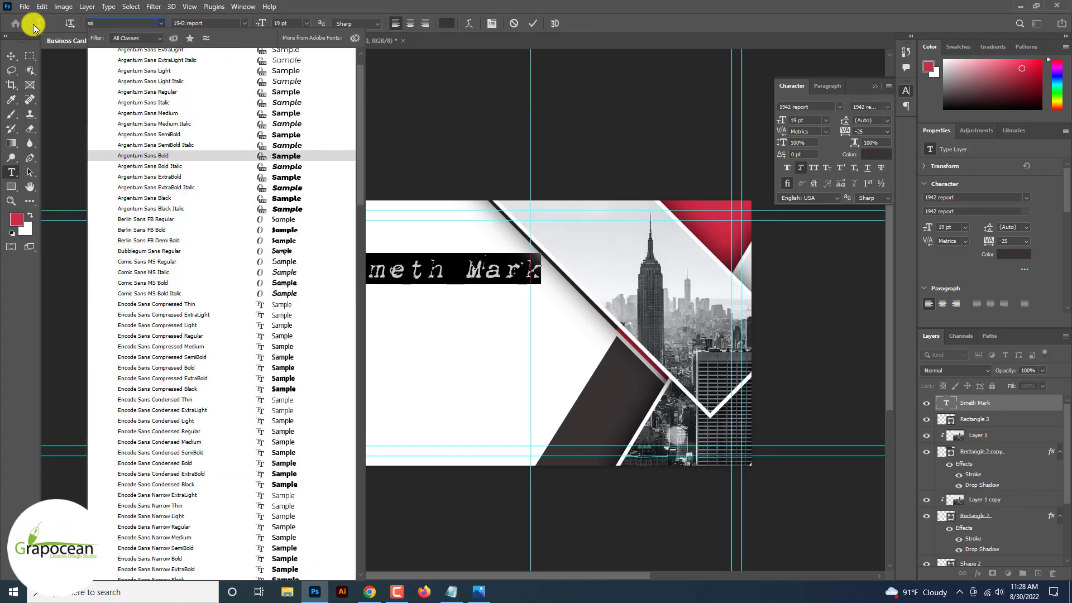
pyautogui.write('a')
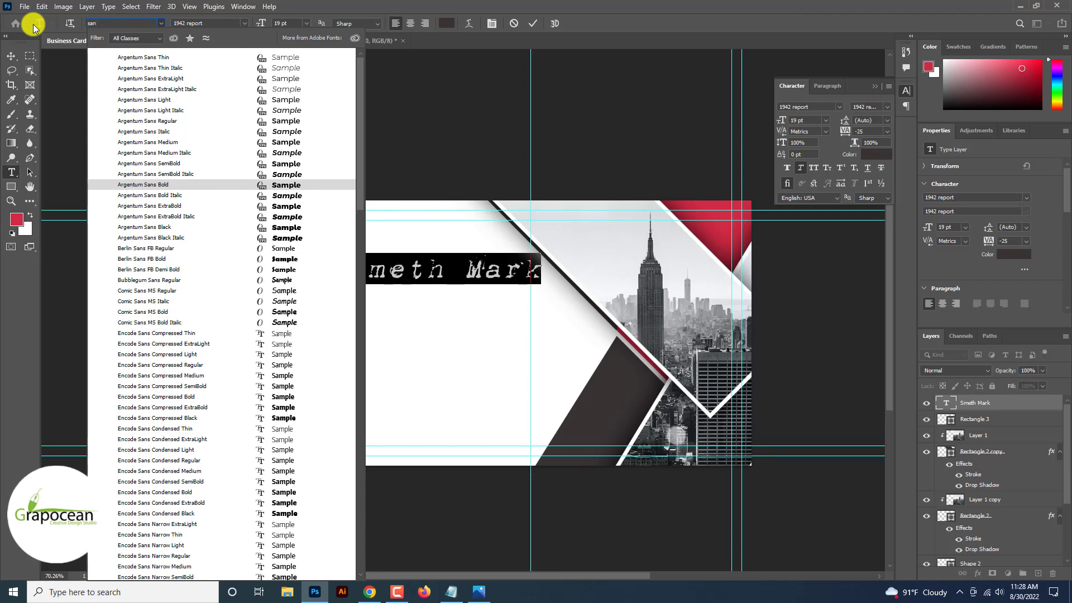
# Set the name in Source Serif 4 Variable at 14 pt.
pyautogui.press('Down')
pyautogui.press('Down')
pyautogui.press('Down')
pyautogui.press('Down')
pyautogui.press('Down')
pyautogui.press('Down')
pyautogui.press('Down')
pyautogui.press('Down')
pyautogui.press('Down')
pyautogui.press('Down')
pyautogui.press('Down')
pyautogui.press('Down')
pyautogui.press('Down')
pyautogui.press('Down')
pyautogui.press('Down')
pyautogui.press('Down')
pyautogui.press('Down')
pyautogui.press('Down')
pyautogui.press('Down')
pyautogui.press('Down')
pyautogui.press('Down')
pyautogui.press('Down')
pyautogui.press('Down')
pyautogui.press('Down')
pyautogui.press('Down')
pyautogui.press('Down')
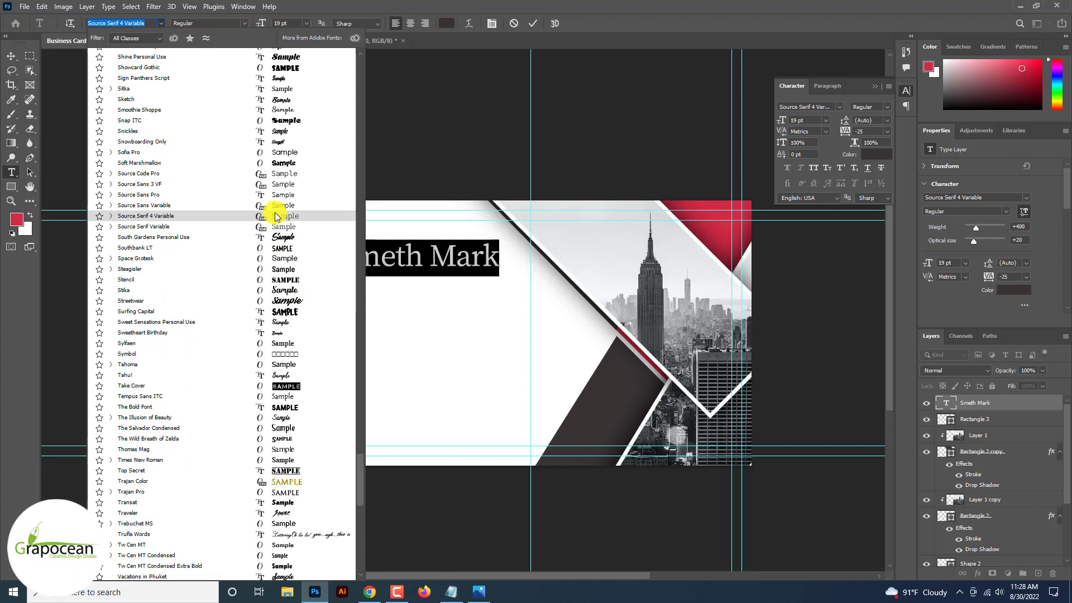
pyautogui.click(274, 216)
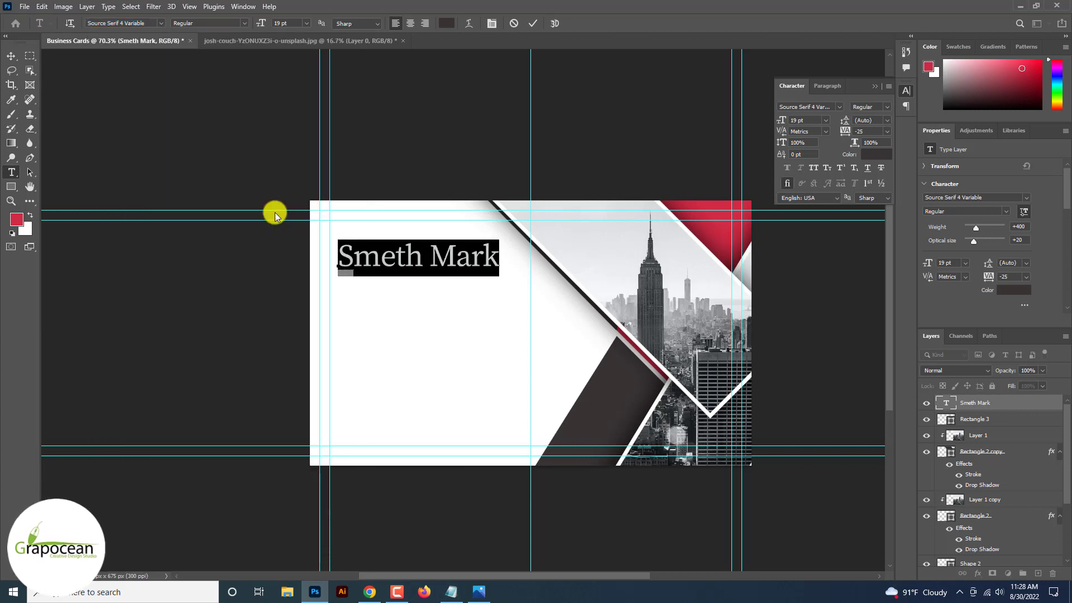
pyautogui.moveTo(263, 23); pyautogui.dragTo(260, 24)
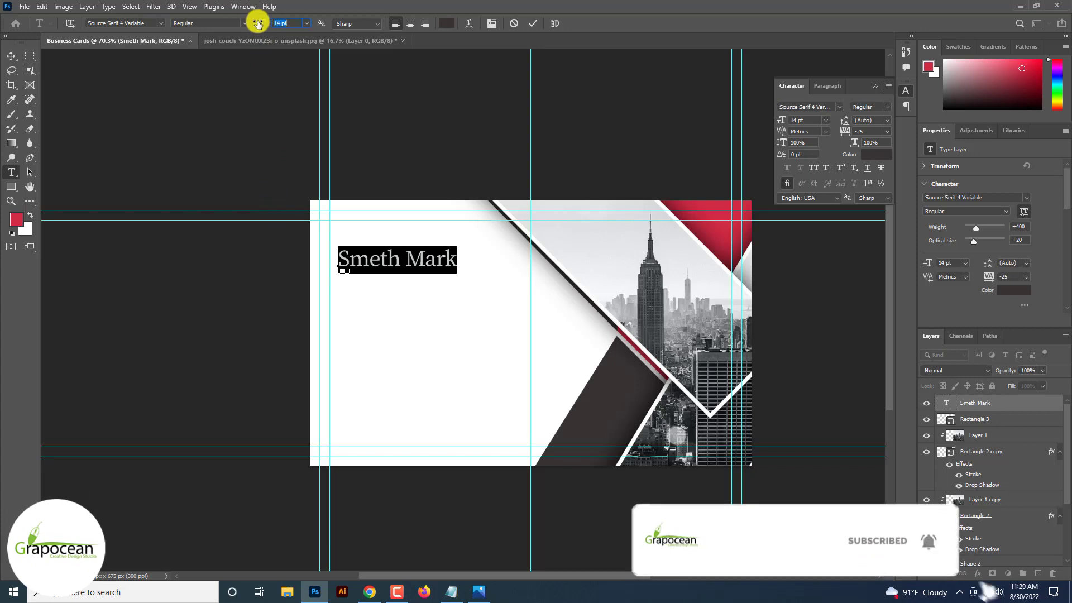
pyautogui.click(12, 56)
pyautogui.hotkey('ctrl', '+')
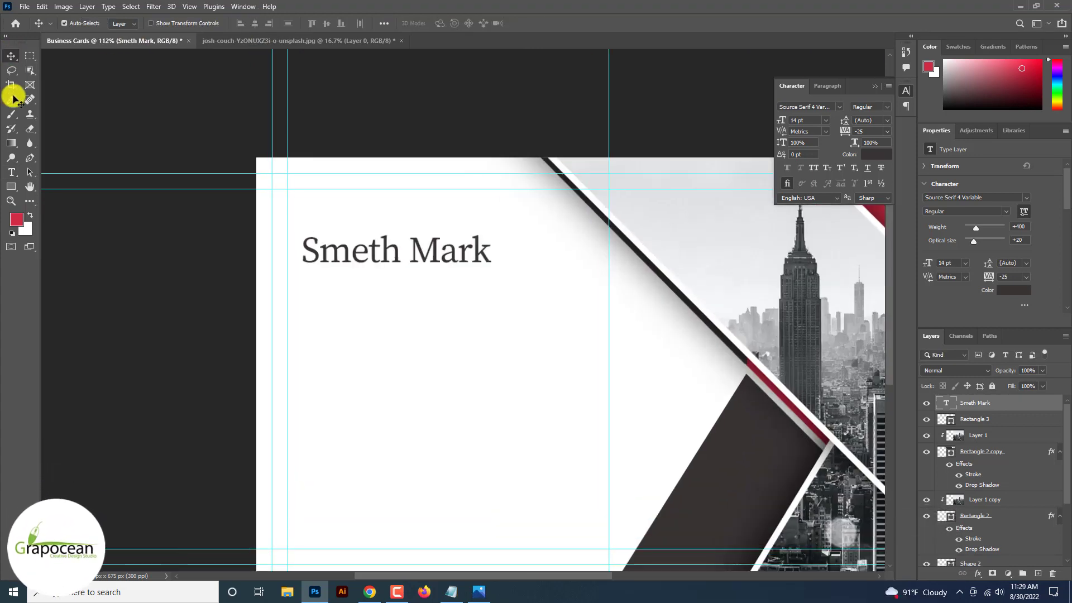
# Make the first name Bold, leaving the rest Regular.
pyautogui.click(11, 172)
pyautogui.moveTo(318, 252); pyautogui.dragTo(270, 162)
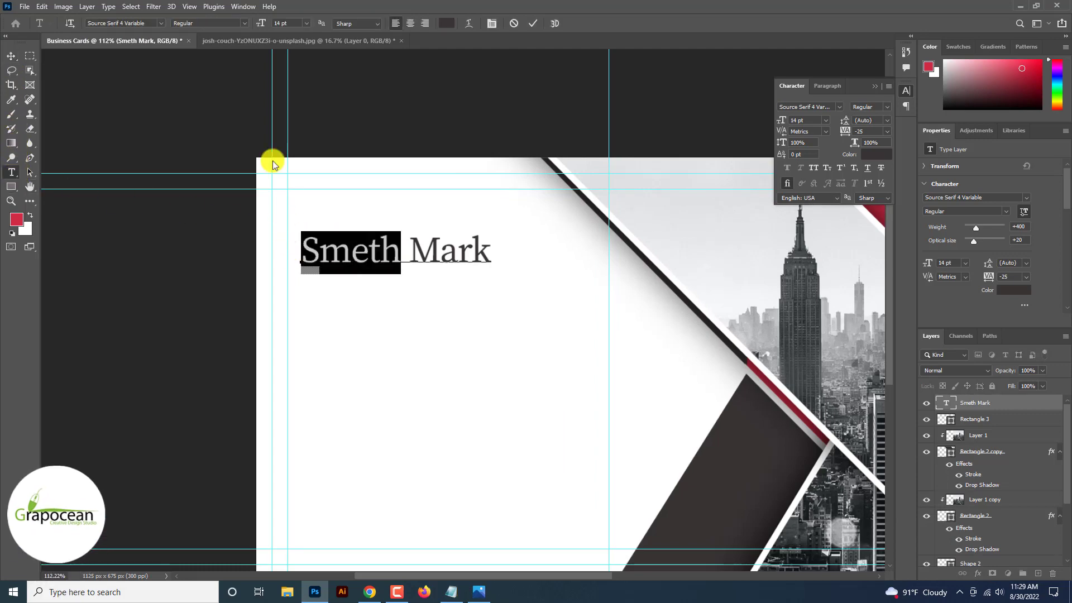
pyautogui.click(246, 25)
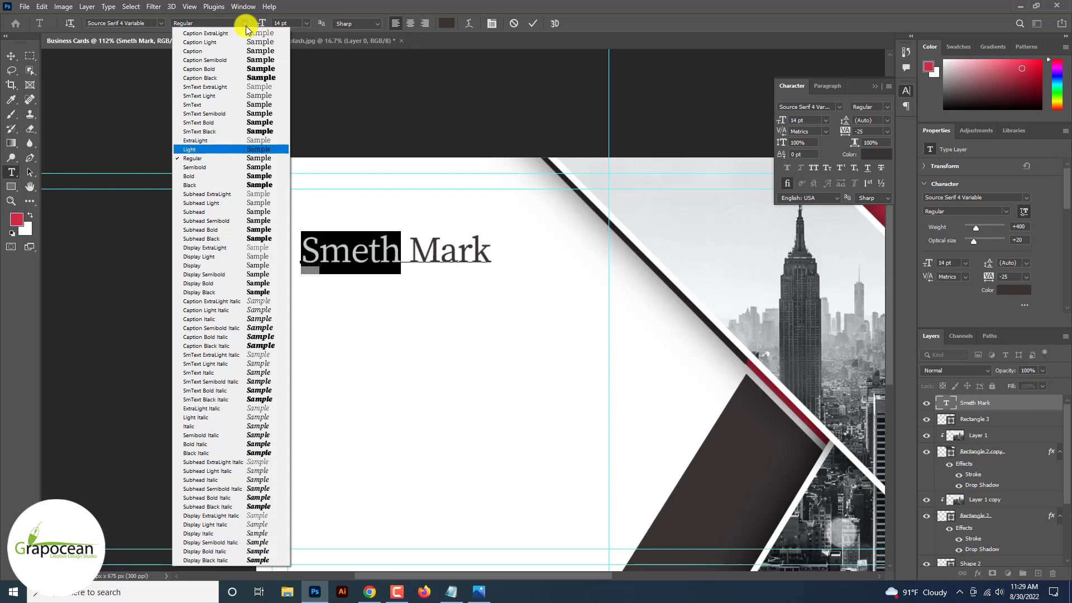
pyautogui.click(239, 177)
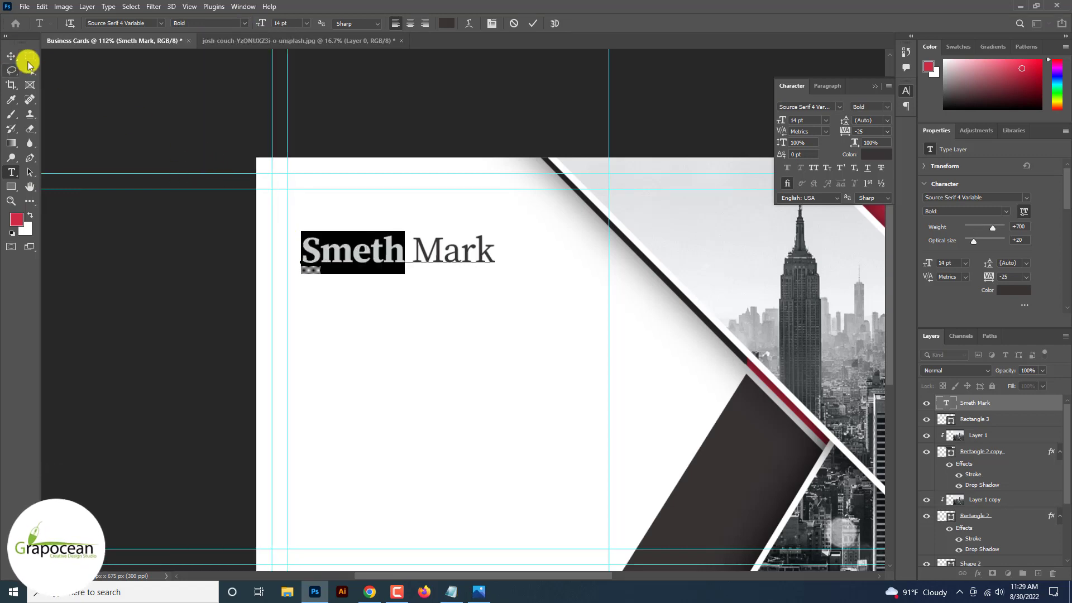
pyautogui.click(12, 56)
pyautogui.hotkey('ctrl', '-')
pyautogui.hotkey('ctrl', '-')
pyautogui.hotkey('ctrl', '-')
pyautogui.hotkey('ctrl', '+')
pyautogui.hotkey('ctrl', '+')
pyautogui.hotkey('ctrl', '+')
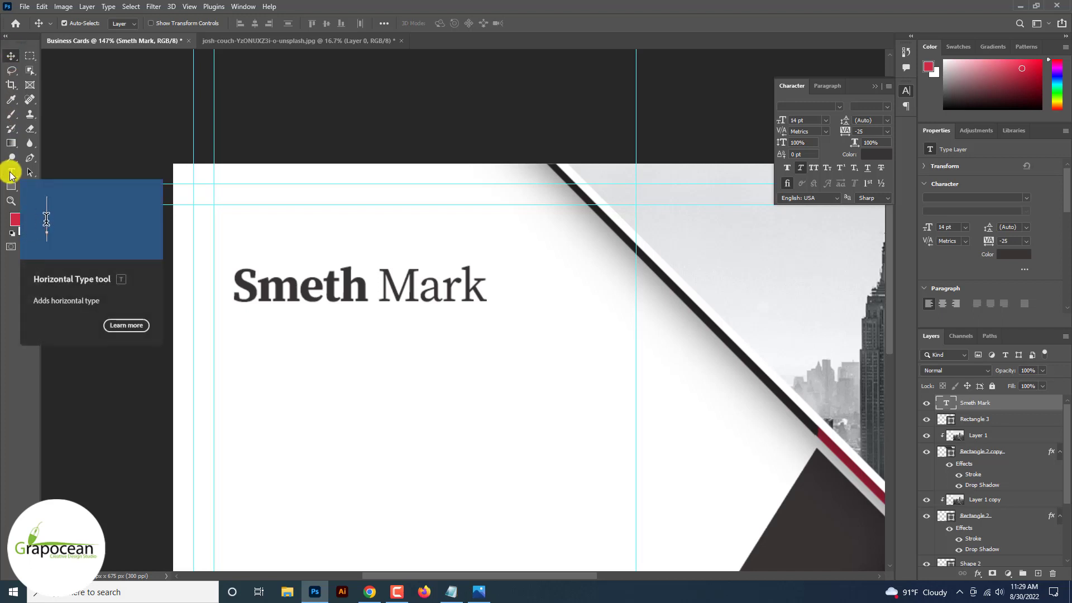
# Add a new text line reading 'Creative Director' with capital C and D.
pyautogui.click(9, 176)
pyautogui.click(301, 365)
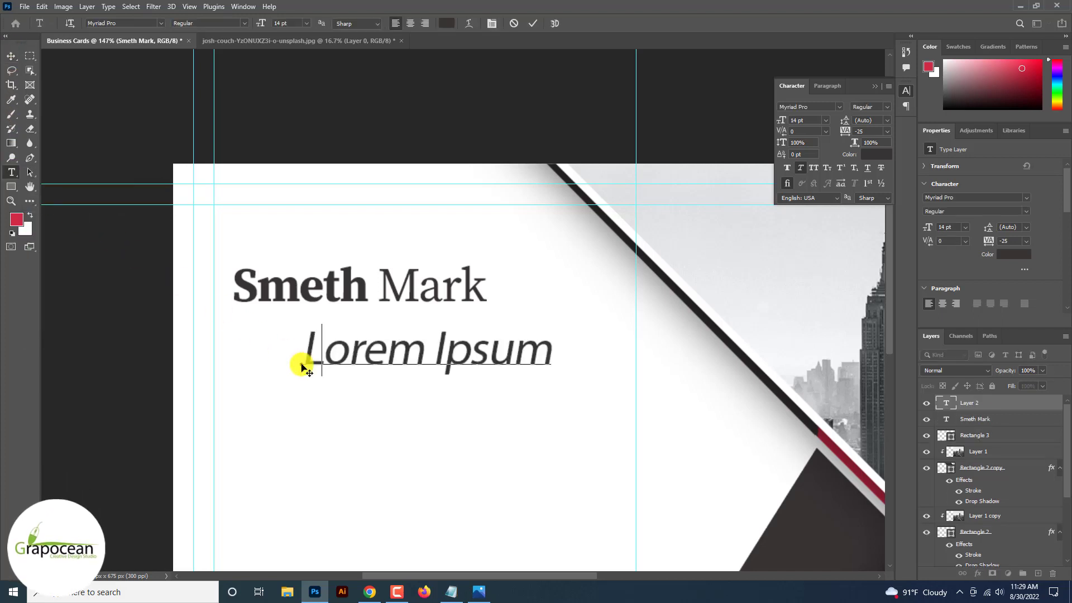
pyautogui.write('creative director')
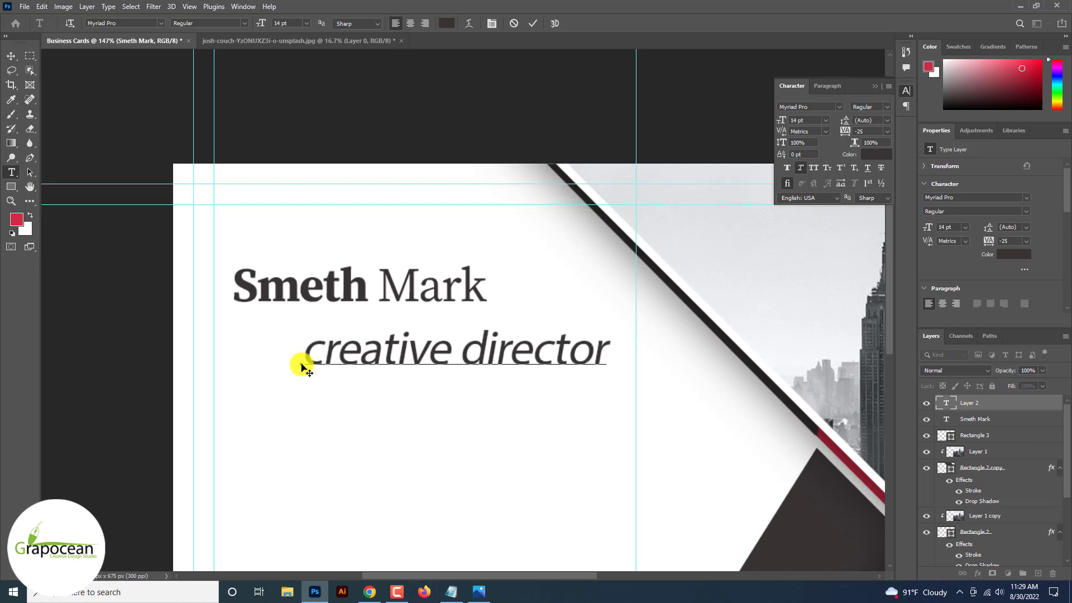
pyautogui.hotkey('ctrl', 'a')
pyautogui.click(333, 353)
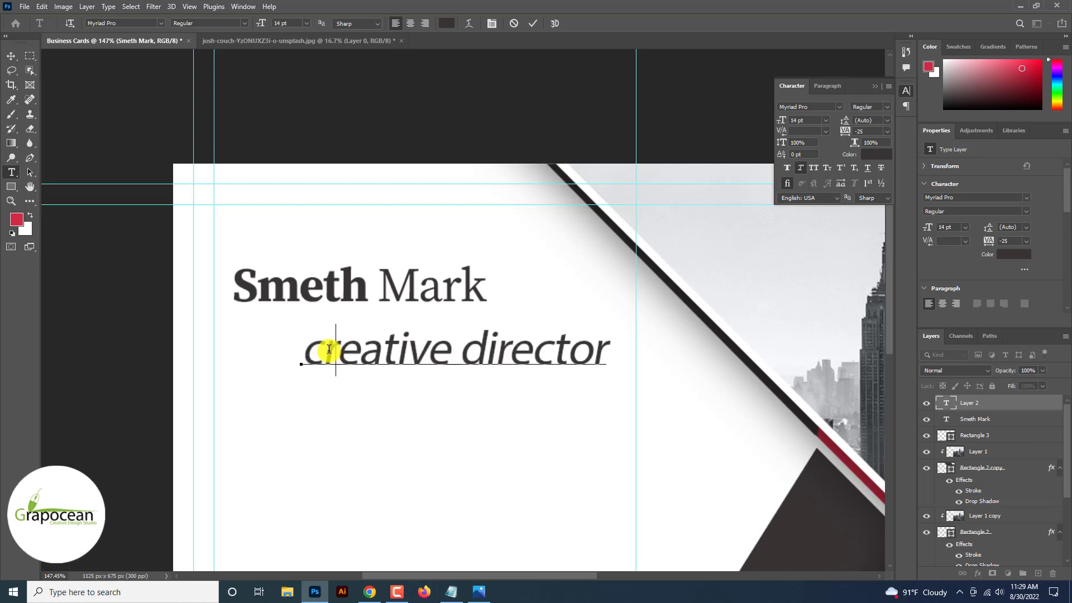
pyautogui.press('BackSpace')
pyautogui.write('C')
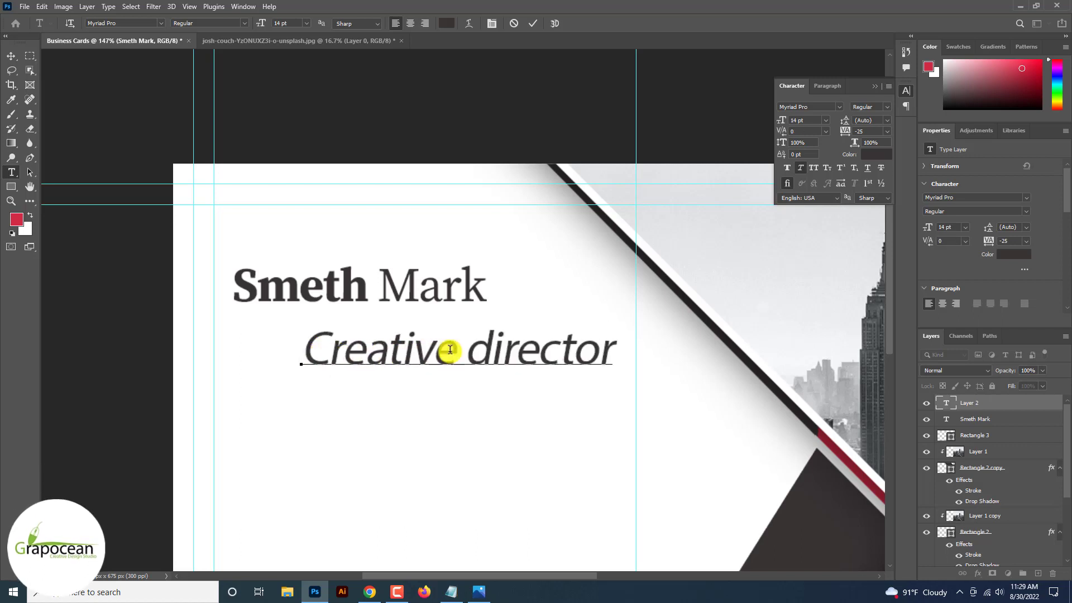
pyautogui.click(491, 350)
pyautogui.press('BackSpace')
pyautogui.write('D')
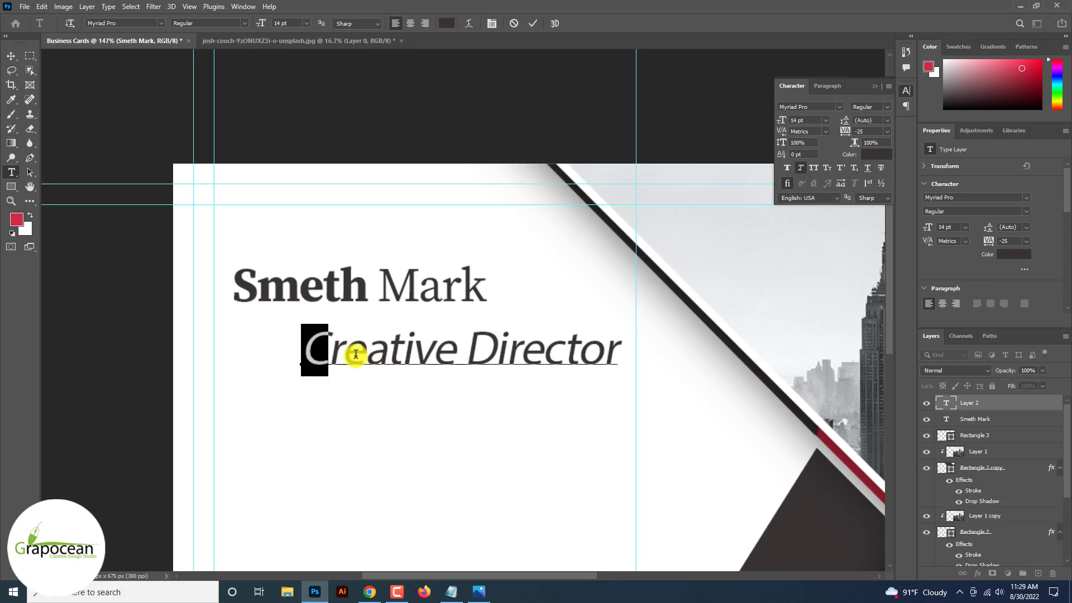
pyautogui.moveTo(355, 353); pyautogui.dragTo(715, 330)
# Set 'Creative Director' in Gill Sans MT at 6 pt.
pyautogui.click(160, 23)
pyautogui.scroll(10, 263, 189)
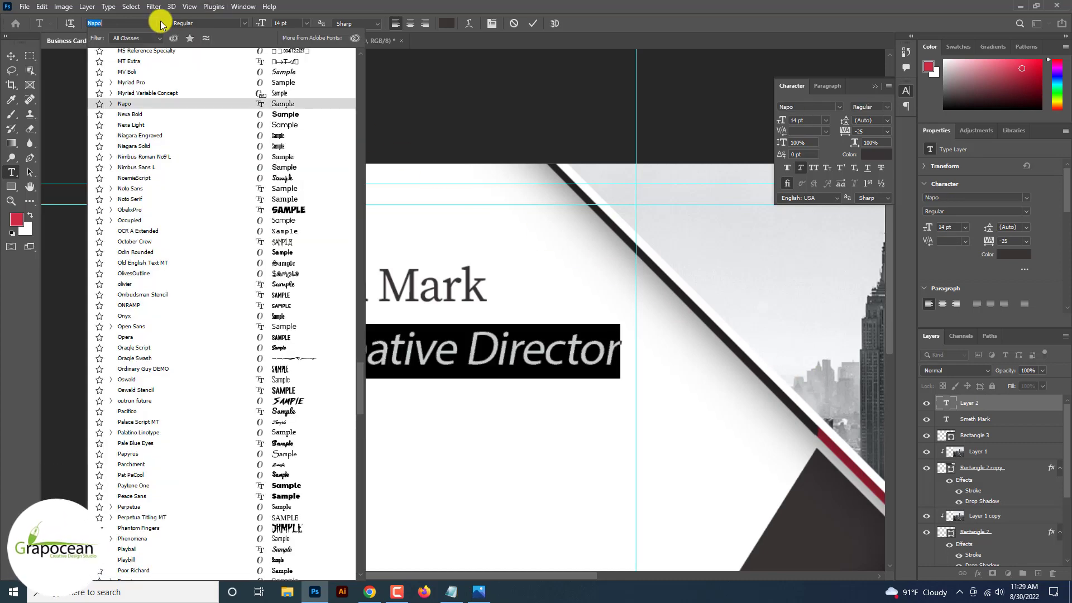
pyautogui.moveTo(362, 353); pyautogui.dragTo(343, 50)
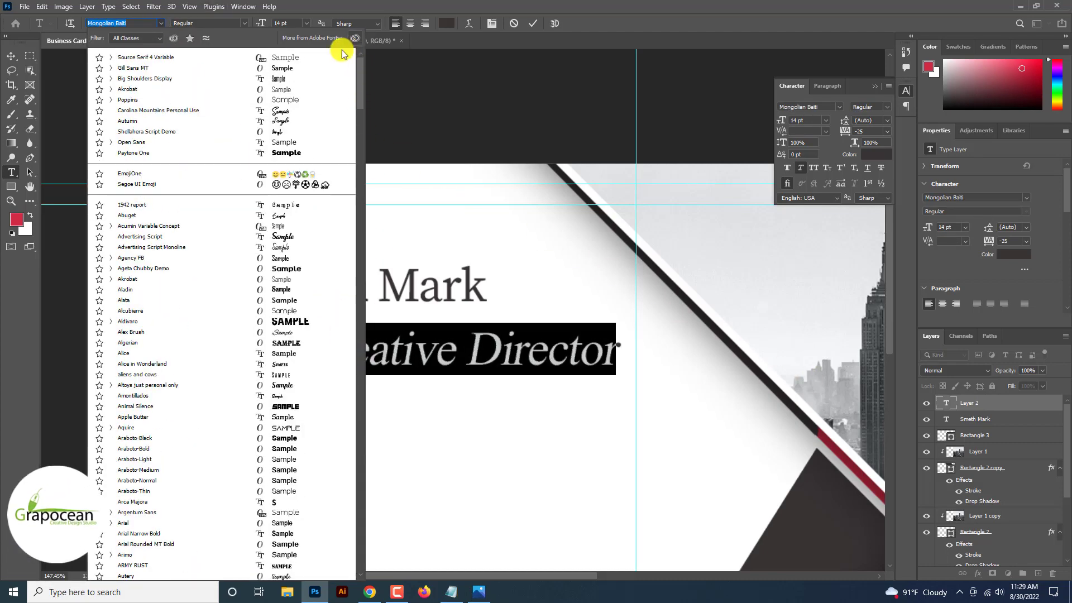
pyautogui.click(501, 72)
pyautogui.click(161, 23)
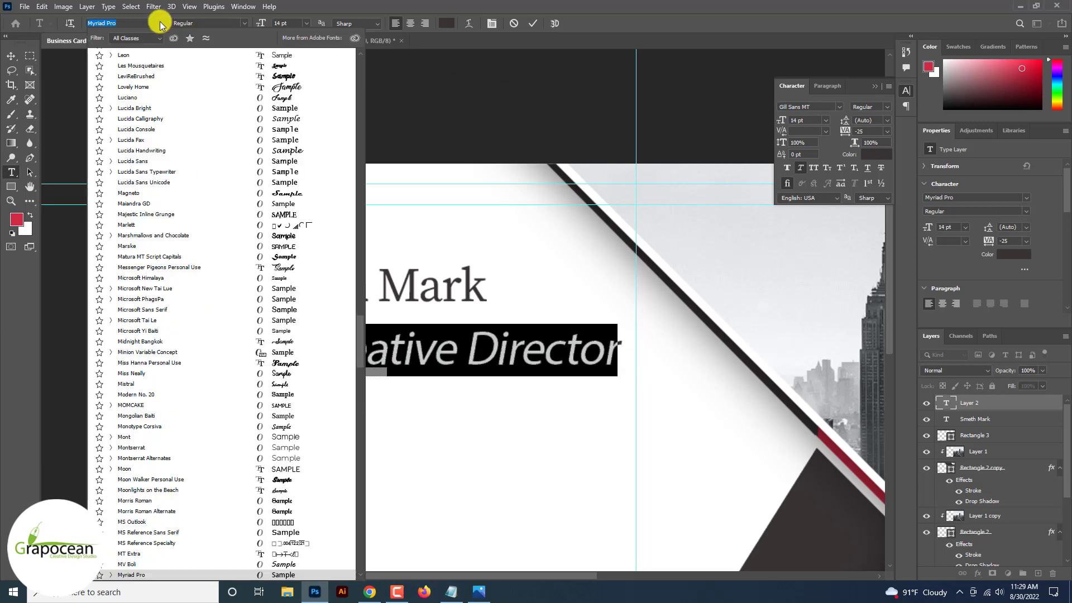
pyautogui.moveTo(360, 332); pyautogui.dragTo(362, 52)
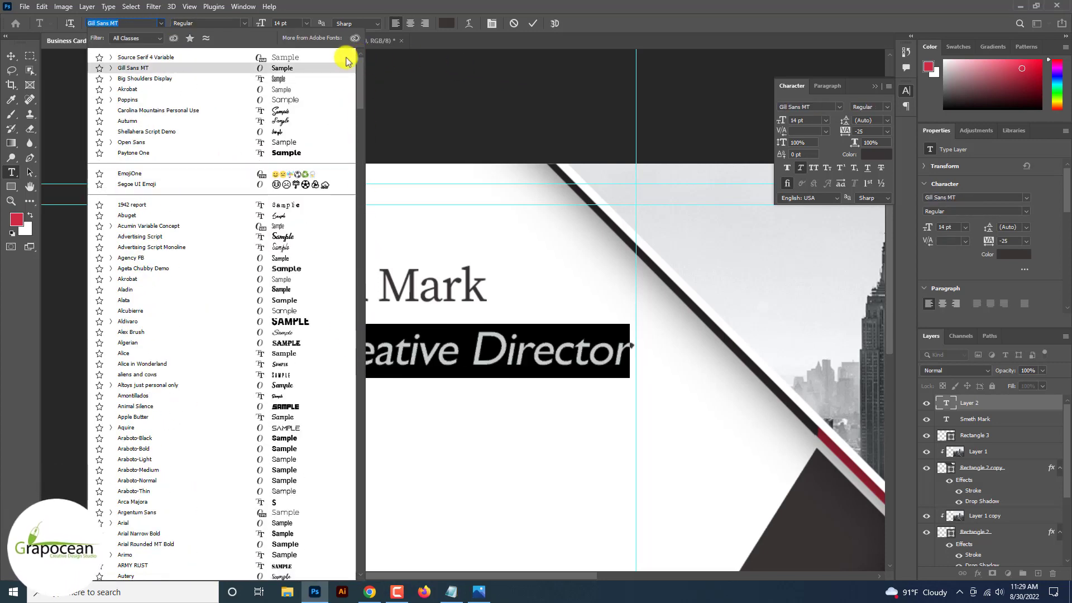
pyautogui.click(282, 67)
pyautogui.moveTo(265, 24); pyautogui.dragTo(261, 24)
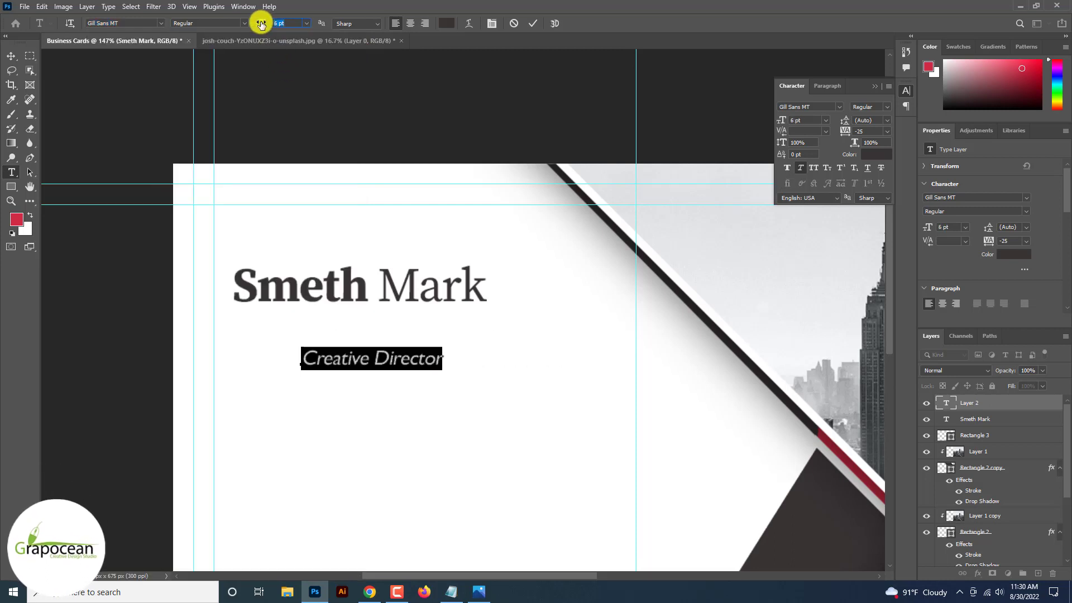
pyautogui.click(11, 56)
# Place the title beneath the name, then reposition both text layers together.
pyautogui.moveTo(415, 365); pyautogui.dragTo(346, 328)
pyautogui.scroll(-4, 346, 328)
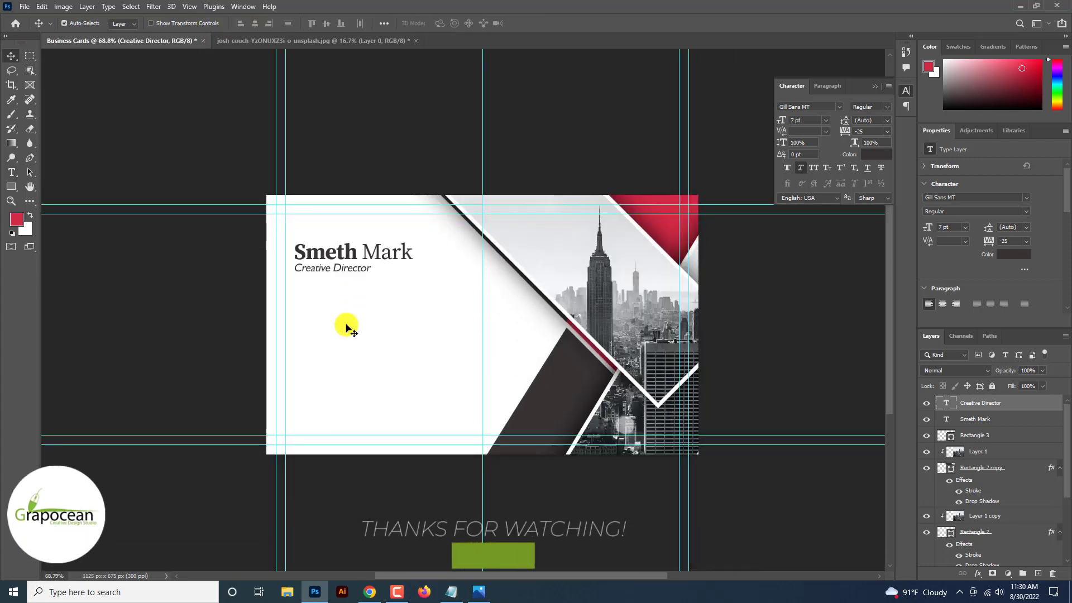
pyautogui.scroll(-4, 346, 329)
pyautogui.scroll(8, 346, 326)
pyautogui.keyDown('shift'); pyautogui.click(365, 239); pyautogui.keyUp('shift')
pyautogui.moveTo(365, 239); pyautogui.dragTo(404, 203)
pyautogui.scroll(-4, 404, 203)
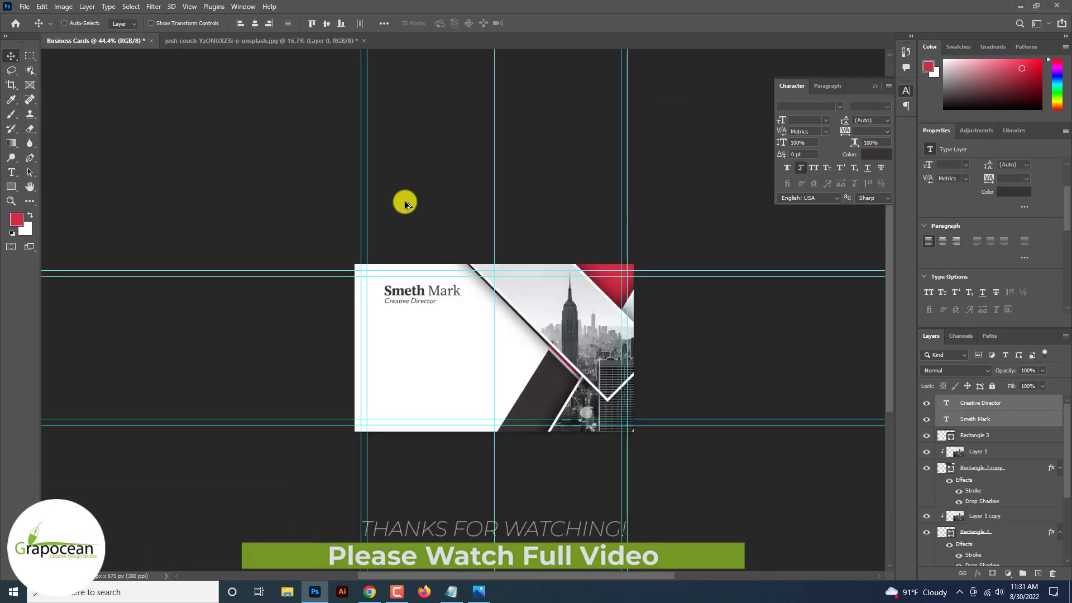
pyautogui.scroll(3, 404, 203)
pyautogui.scroll(1, 405, 204)
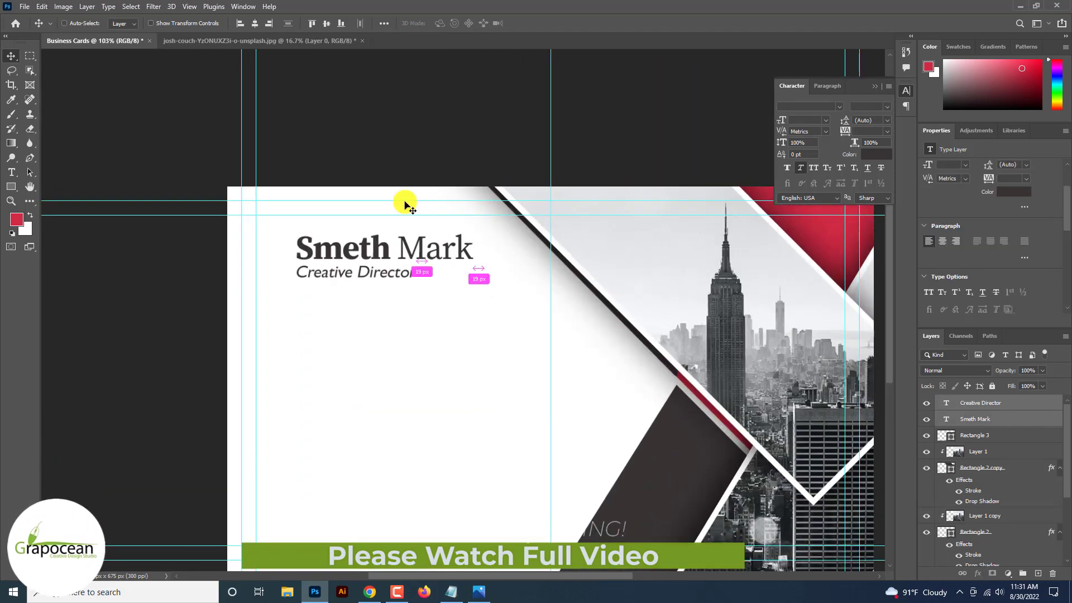
# Show the rulers and add a vertical guide at X 121 px along the text's left edge.
pyautogui.hotkey('ctrl', 'r')
pyautogui.moveTo(47, 313); pyautogui.dragTo(217, 378)
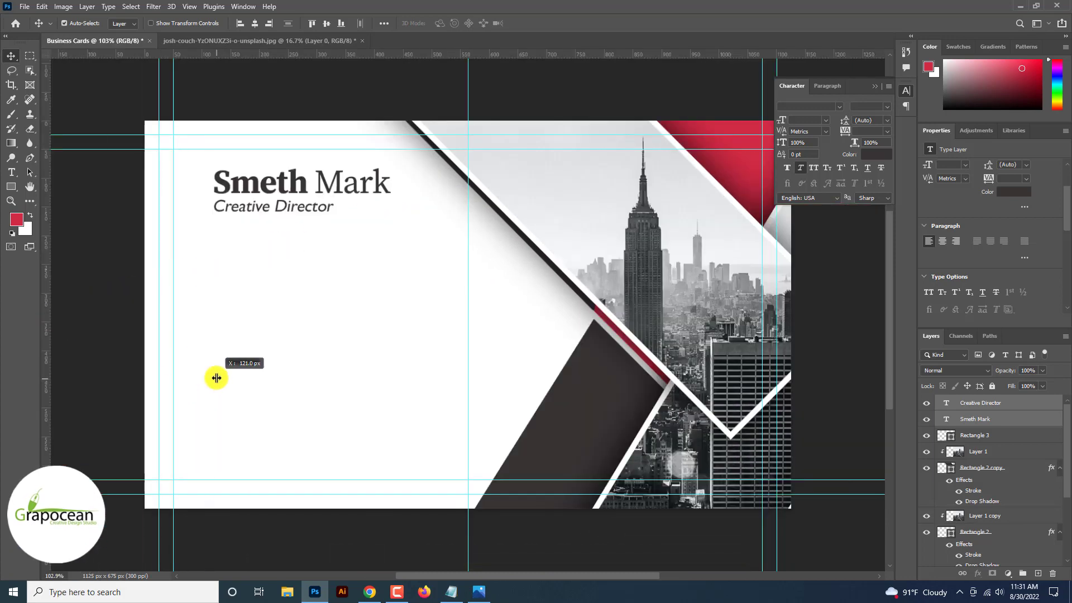
pyautogui.scroll(-2, 216, 379)
pyautogui.scroll(3, 216, 379)
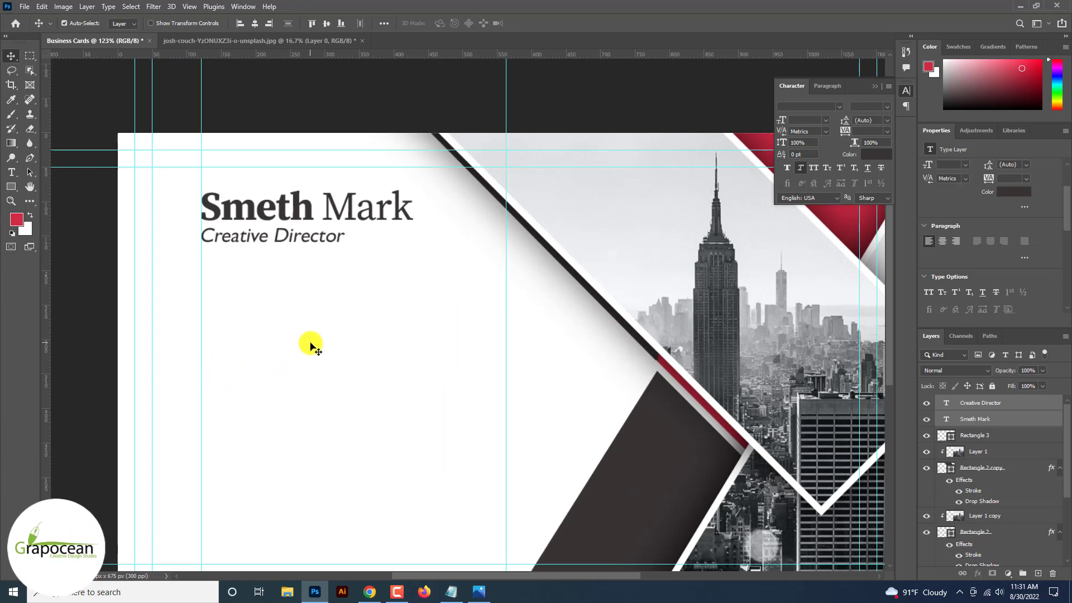
pyautogui.rightClick(11, 186)
# Draw a 47 px dark-filled circle below the title.
pyautogui.click(62, 201)
pyautogui.moveTo(169, 270); pyautogui.dragTo(200, 310)
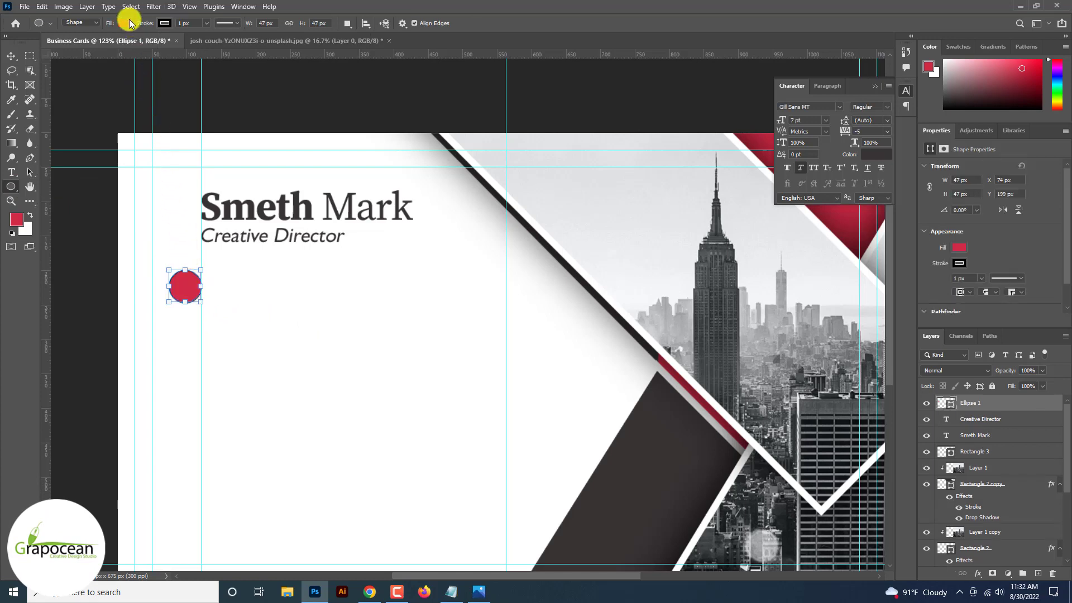
pyautogui.click(125, 23)
pyautogui.click(54, 83)
pyautogui.click(164, 23)
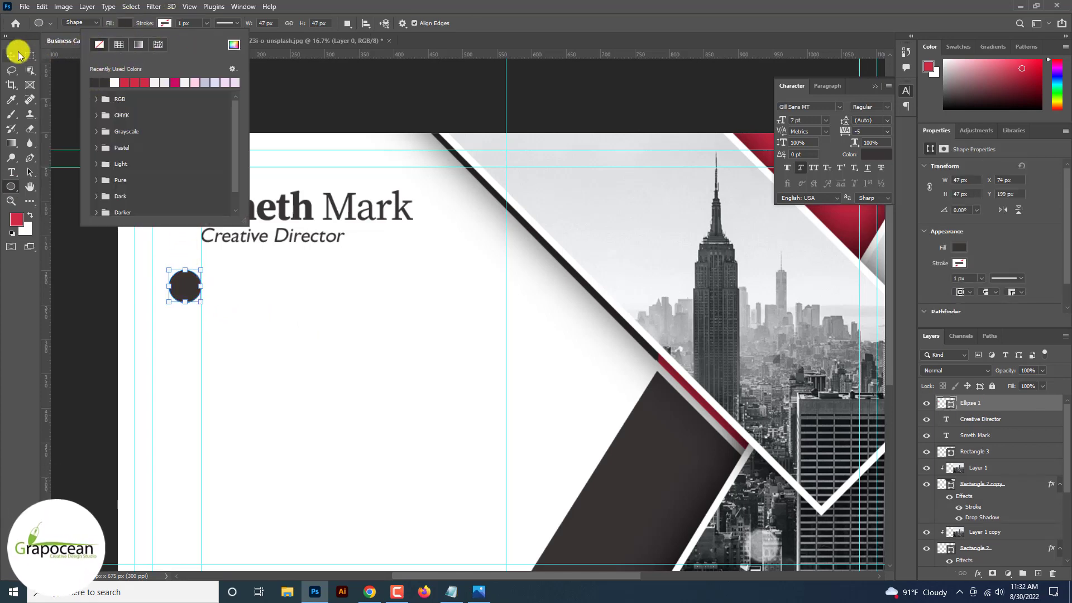
pyautogui.click(12, 54)
# Alt-drag copies of the circle downward to stack circles on the card's left side.
pyautogui.hotkey('ctrl', '+')
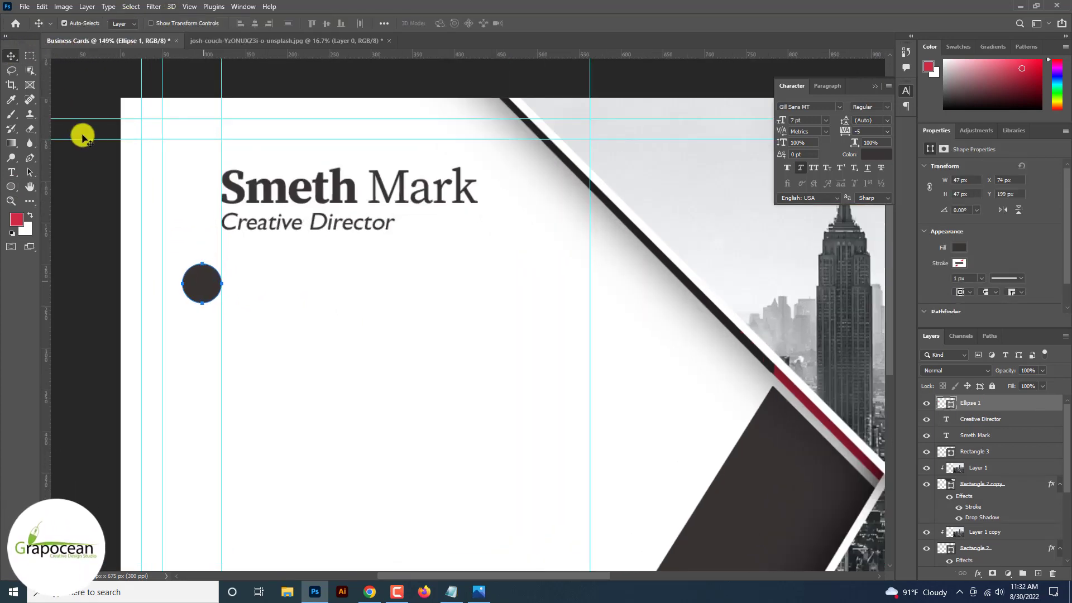
pyautogui.moveTo(203, 298); pyautogui.dragTo(205, 383)
pyautogui.scroll(-4, 206, 321)
pyautogui.scroll(-6, 205, 383)
pyautogui.scroll(7, 205, 382)
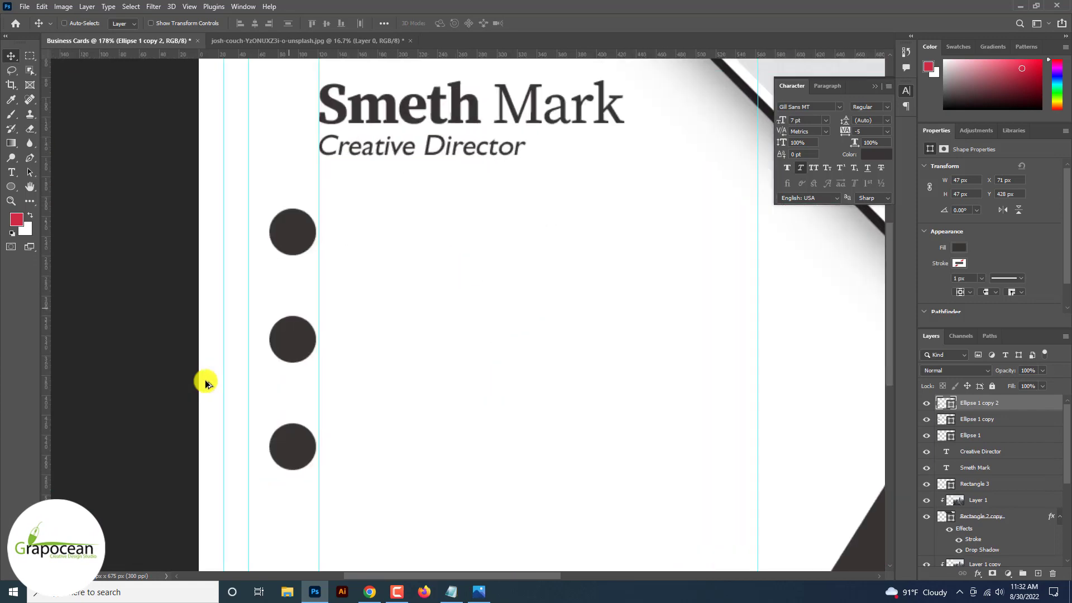
pyautogui.scroll(3, 205, 383)
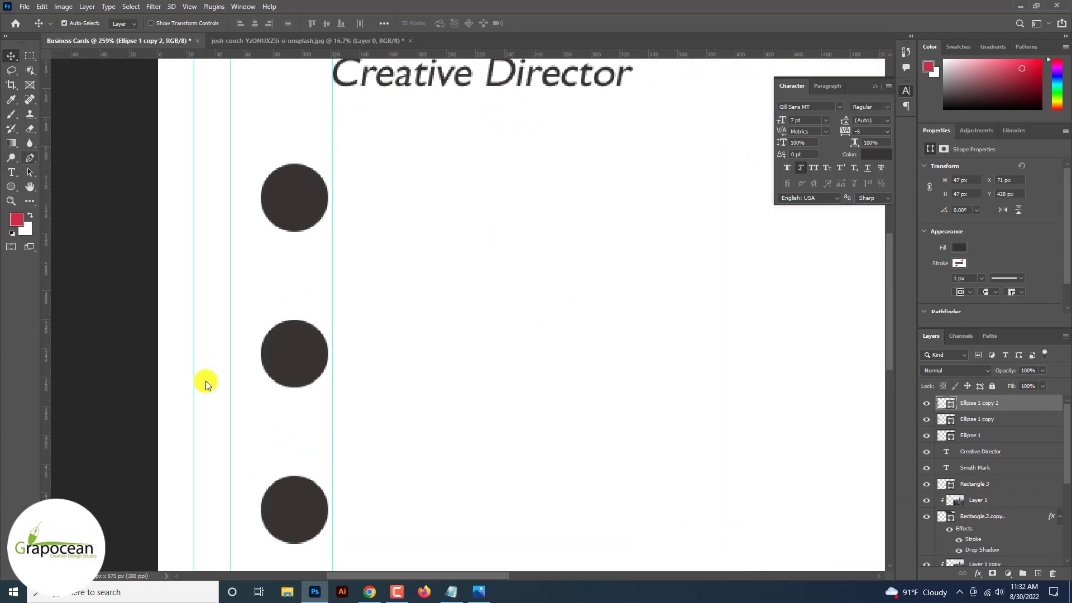
# Draw a thin dark bar joining the top two circles and copy it between the lower circles.
pyautogui.click(12, 186)
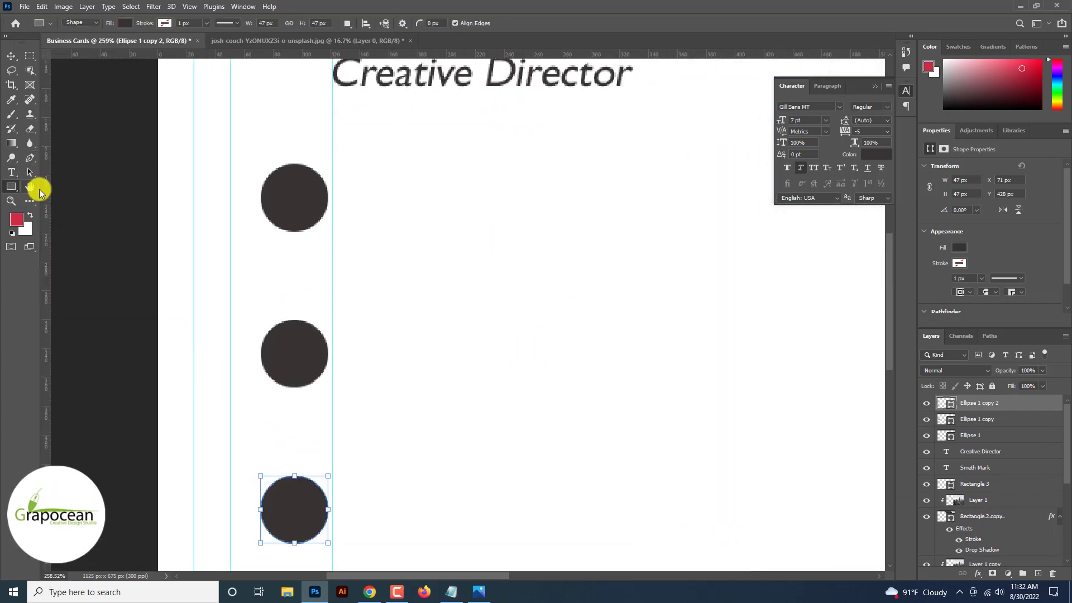
pyautogui.moveTo(295, 331); pyautogui.dragTo(296, 331)
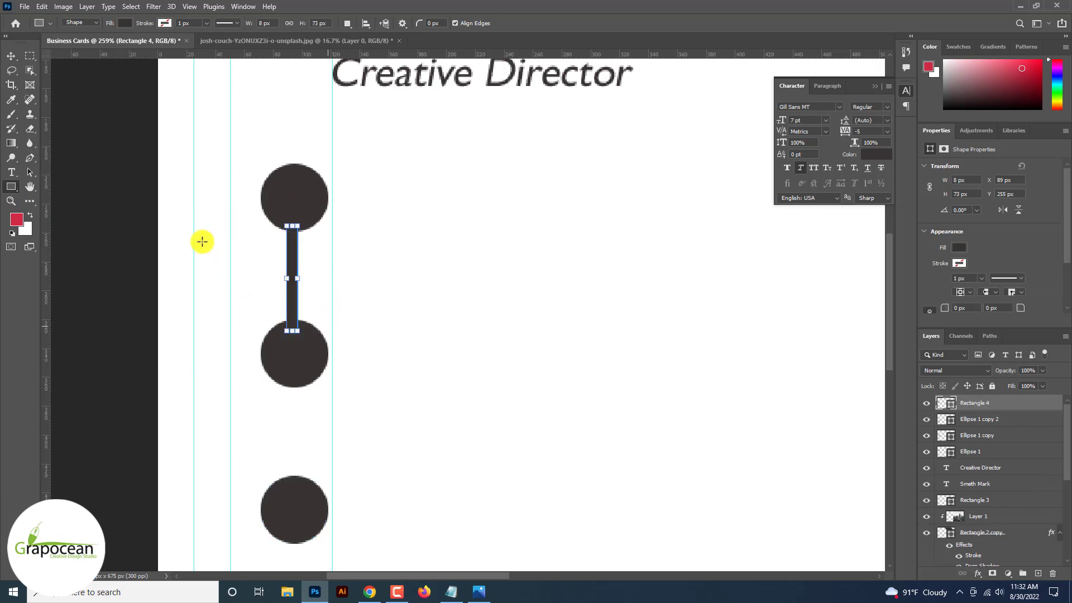
pyautogui.click(11, 56)
pyautogui.moveTo(296, 279); pyautogui.dragTo(283, 453)
pyautogui.scroll(-8, 320, 436)
pyautogui.scroll(6, 355, 349)
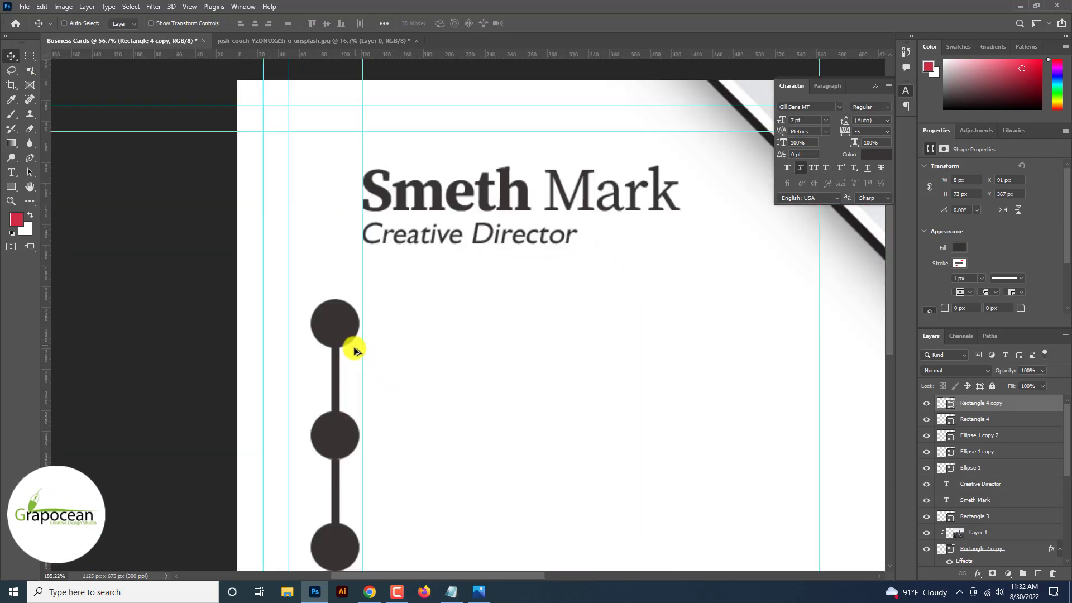
pyautogui.scroll(3, 355, 349)
pyautogui.keyDown('ctrl'); pyautogui.click(337, 318); pyautogui.keyUp('ctrl')
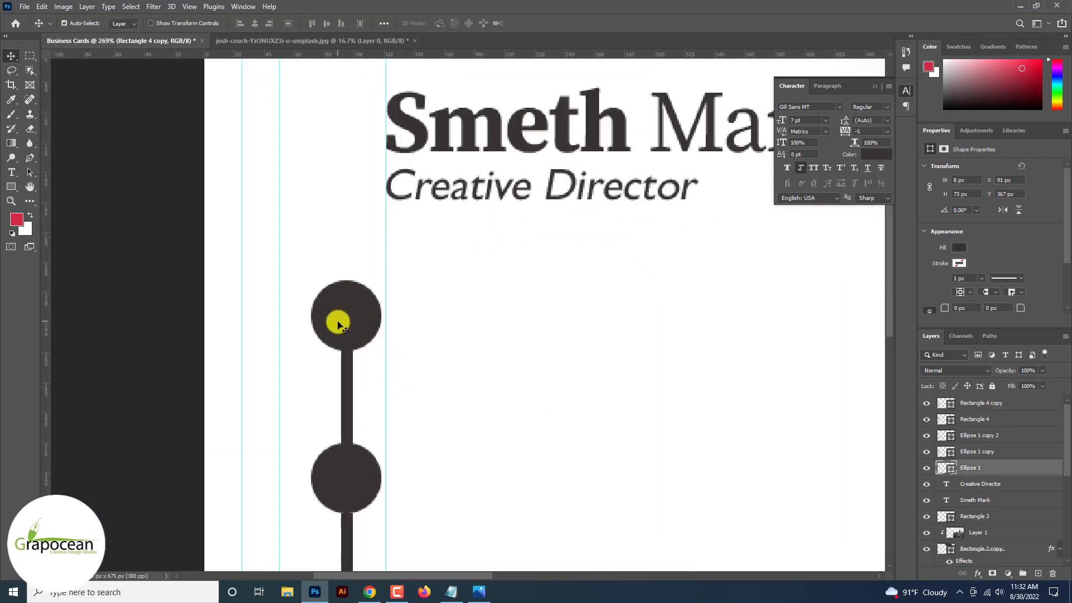
# Add a thin Stroke to the top circle's layer, coloured red d12a44 sampled from the card.
pyautogui.rightClick(1001, 471)
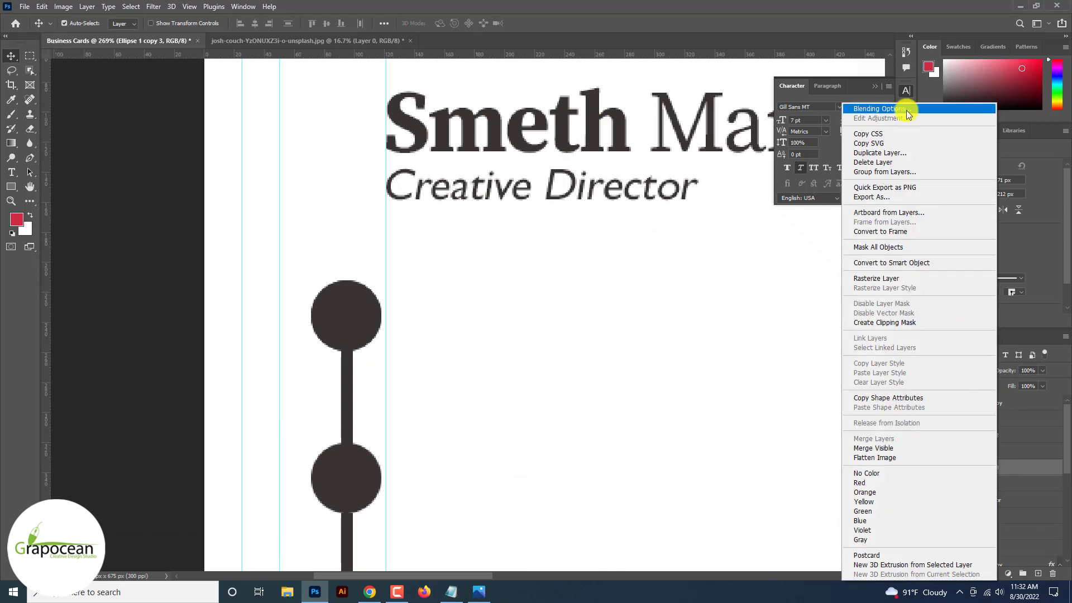
pyautogui.click(906, 109)
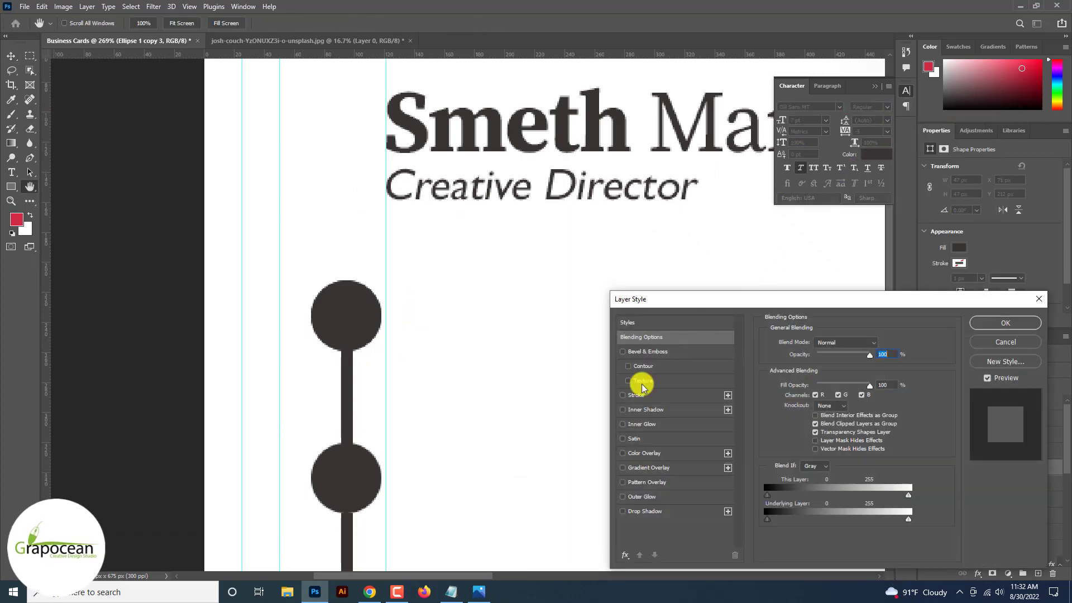
pyautogui.click(633, 396)
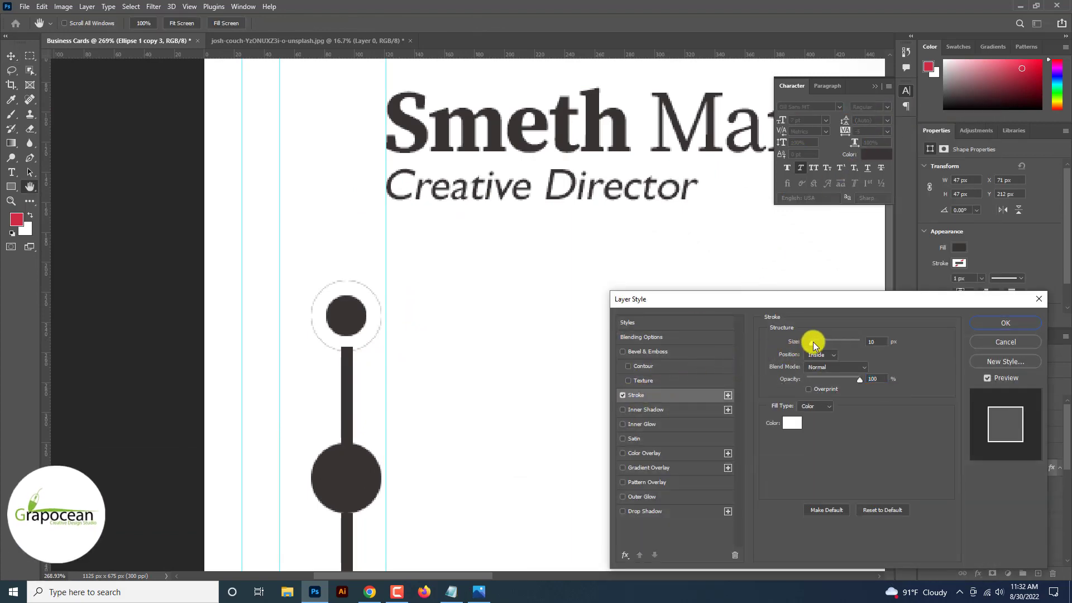
pyautogui.moveTo(813, 343); pyautogui.dragTo(808, 343)
pyautogui.click(1005, 322)
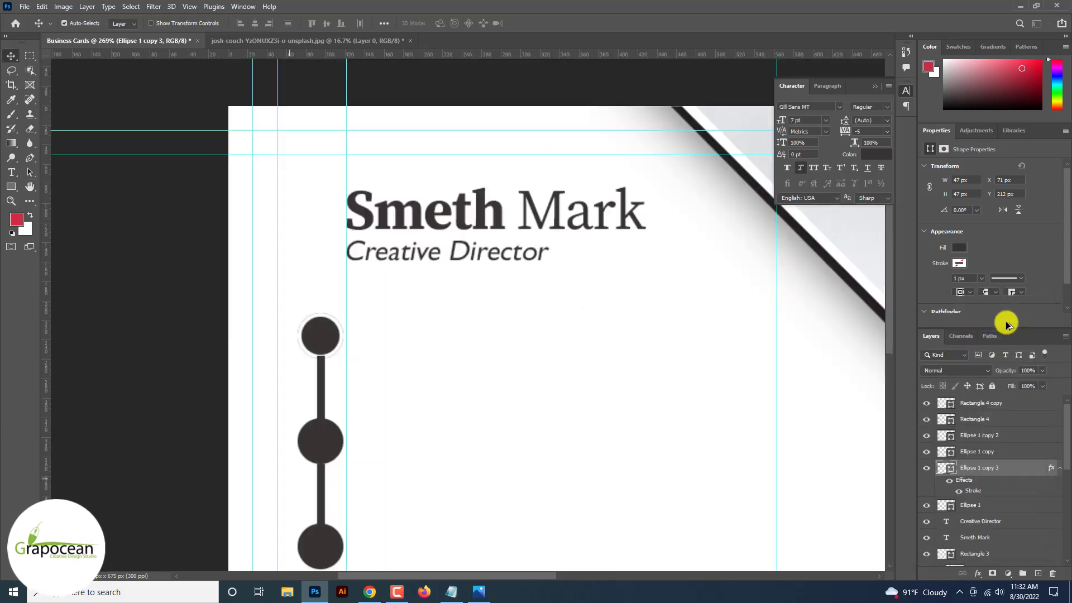
pyautogui.hotkey('ctrl', '-')
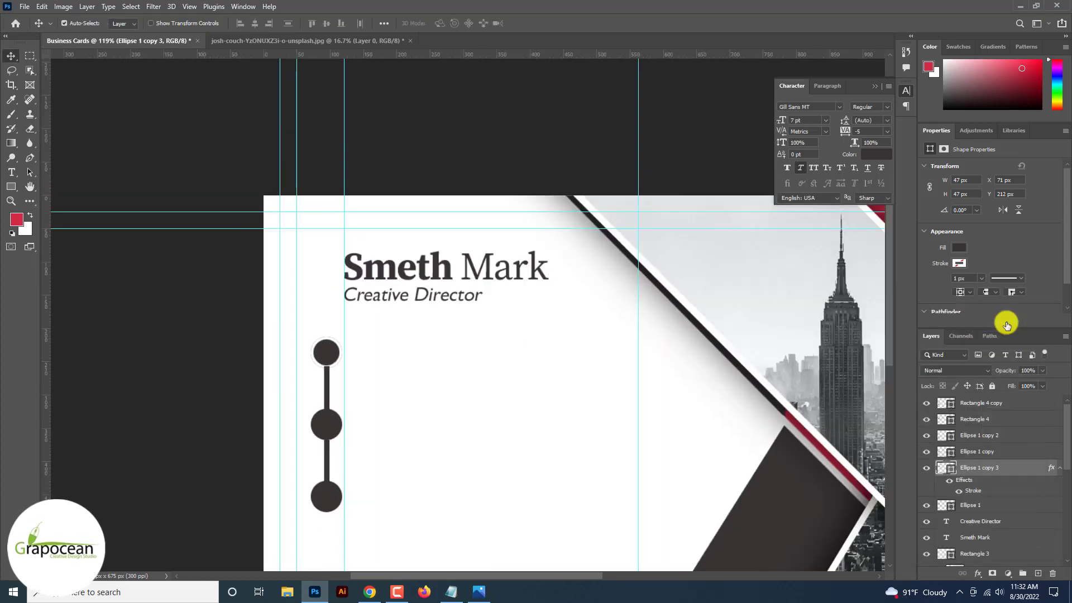
pyautogui.doubleClick(974, 493)
pyautogui.click(789, 424)
pyautogui.click(19, 219)
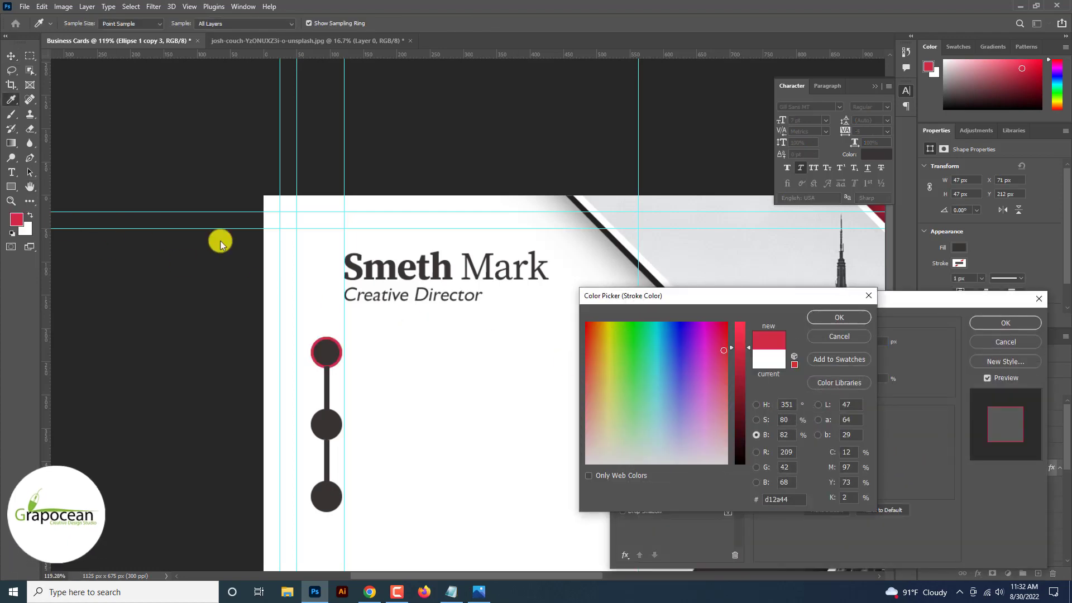
pyautogui.press('Return')
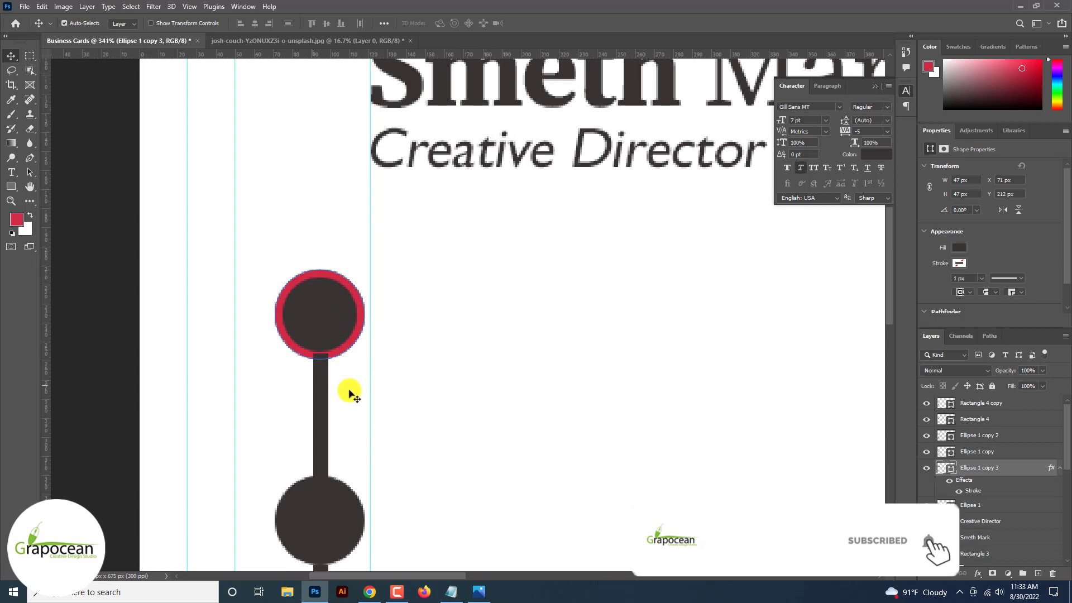
# Send the lower connecting bar to the bottom of the layer stack and copy the ringed circle.
pyautogui.click(318, 395)
pyautogui.scroll(-2, 321, 475)
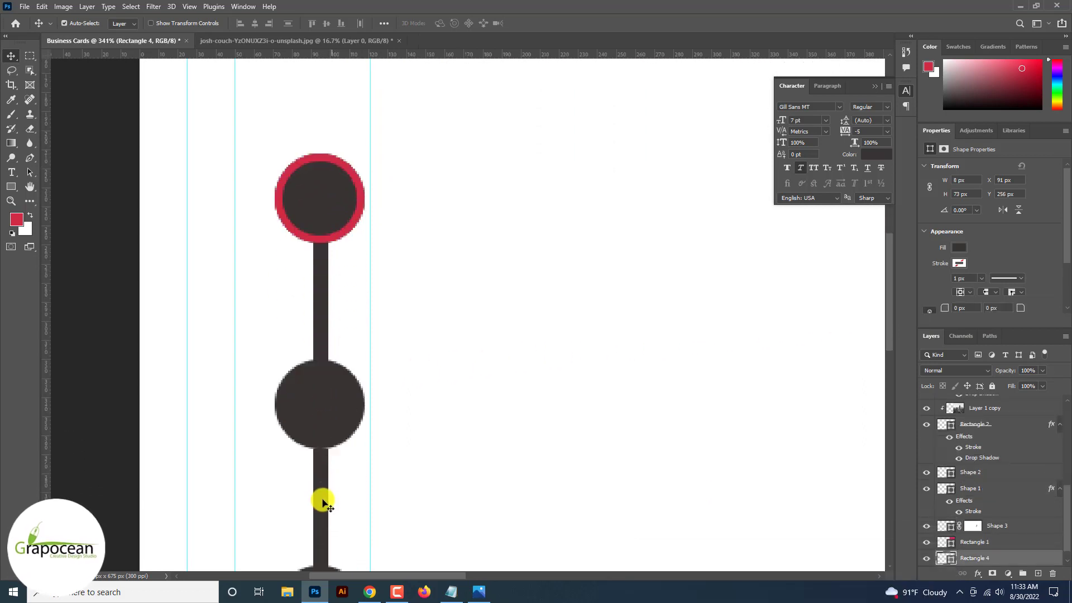
pyautogui.click(322, 500)
pyautogui.hotkey('ctrl', 'shift', '[')
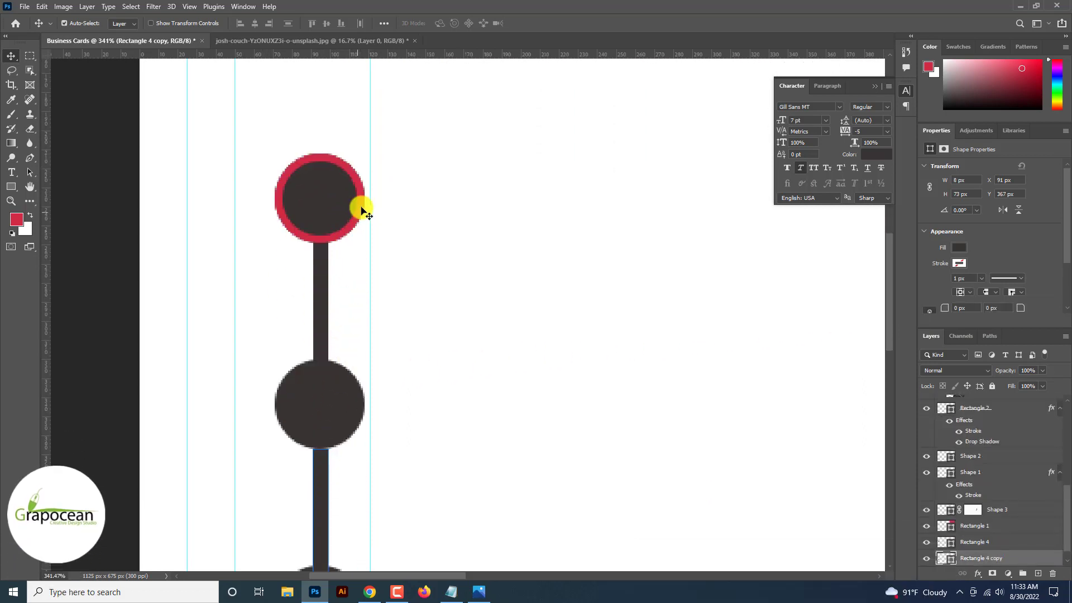
pyautogui.moveTo(360, 203)
pyautogui.mouseDown()
pyautogui.moveTo(363, 402)
pyautogui.moveTo(359, 232)
pyautogui.mouseUp()
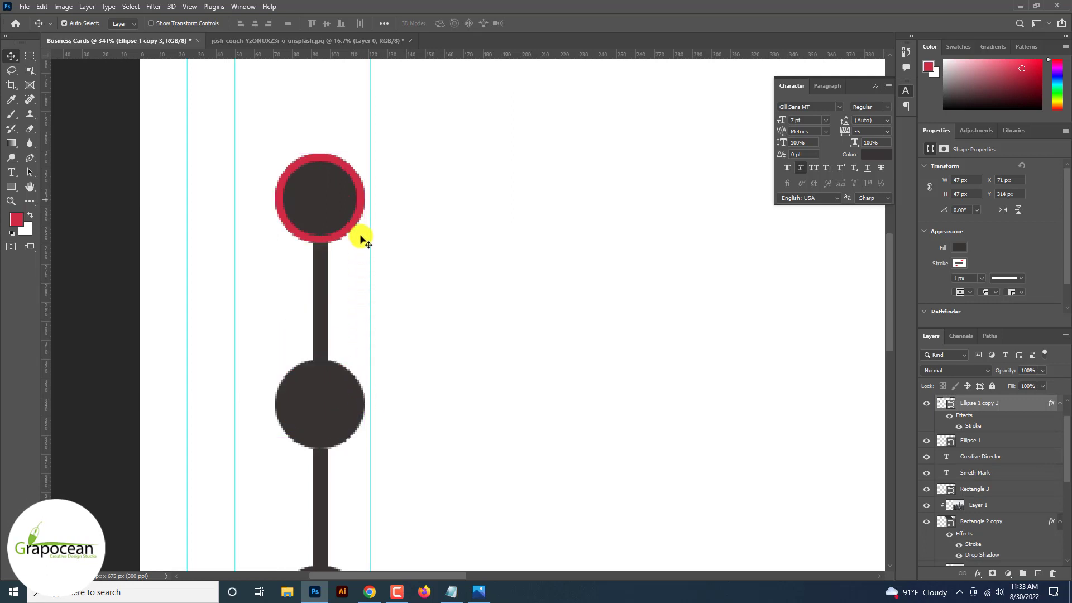
# Re-enable the top circle's Stroke effect and set its size to 1 px.
pyautogui.click(11, 185)
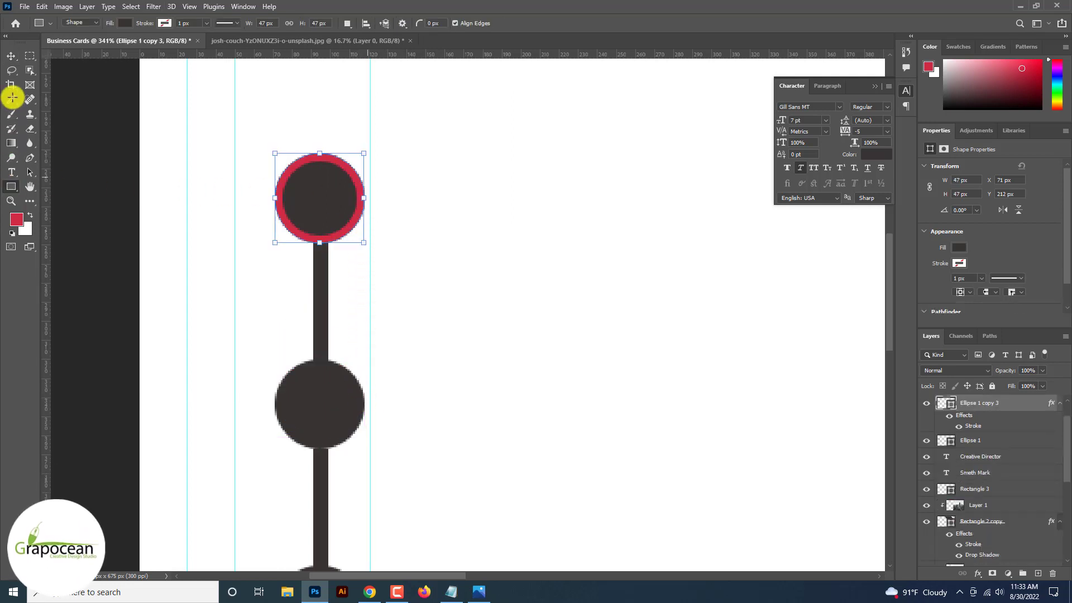
pyautogui.click(11, 186)
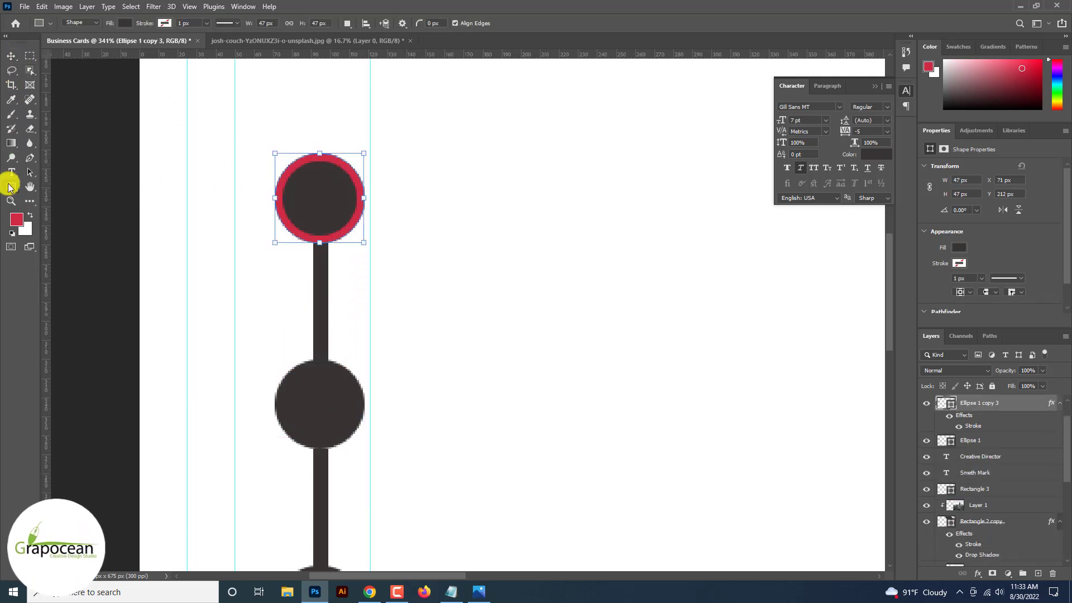
pyautogui.click(959, 427)
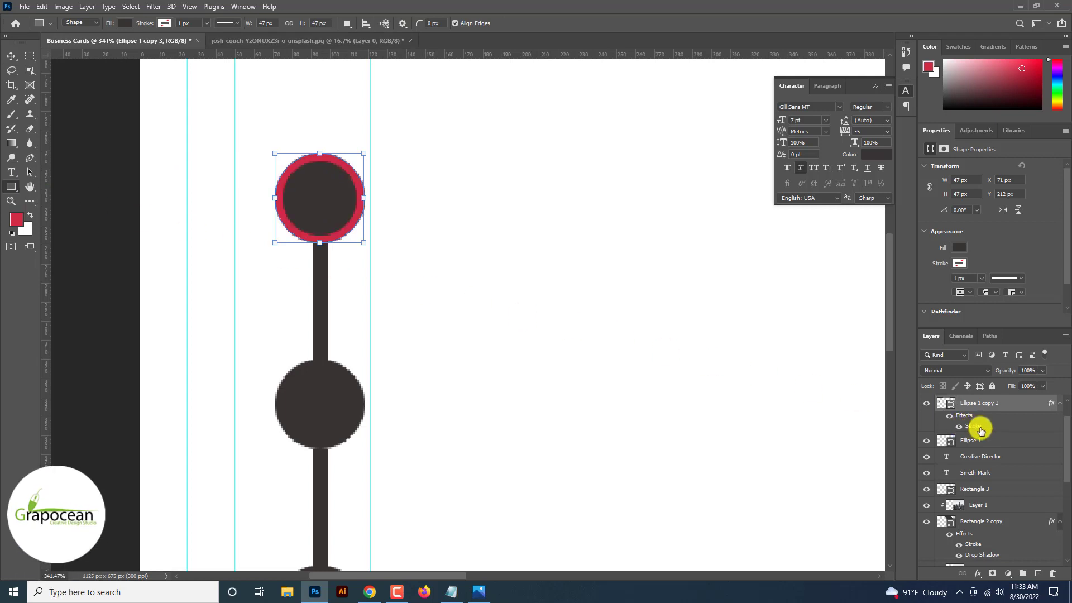
pyautogui.doubleClick(974, 429)
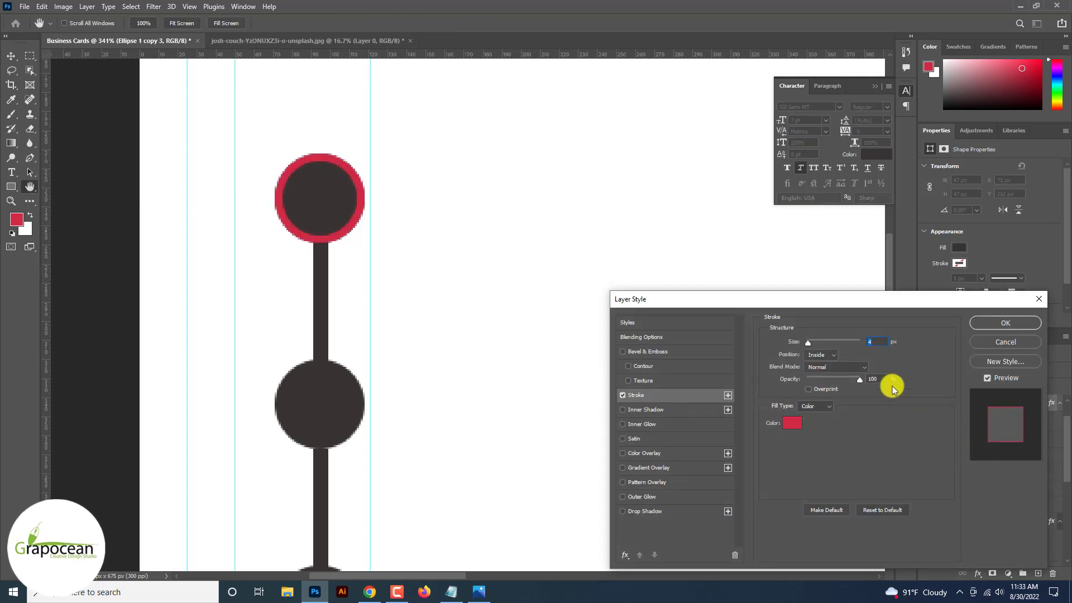
pyautogui.write('1')
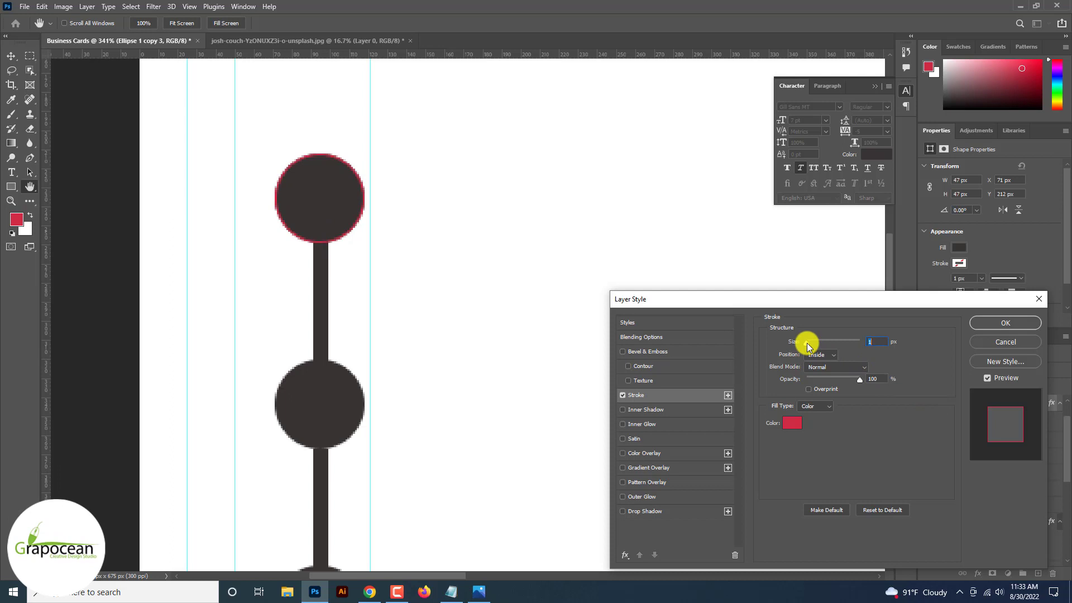
pyautogui.press('Return')
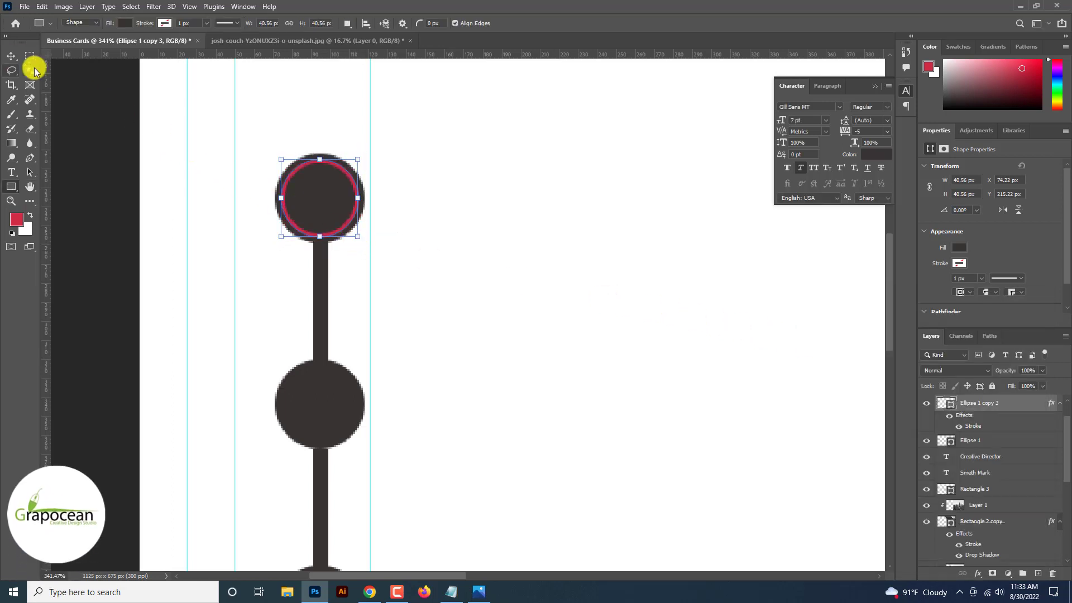
pyautogui.click(12, 57)
pyautogui.click(80, 172)
pyautogui.scroll(-6, 80, 173)
pyautogui.scroll(8, 81, 172)
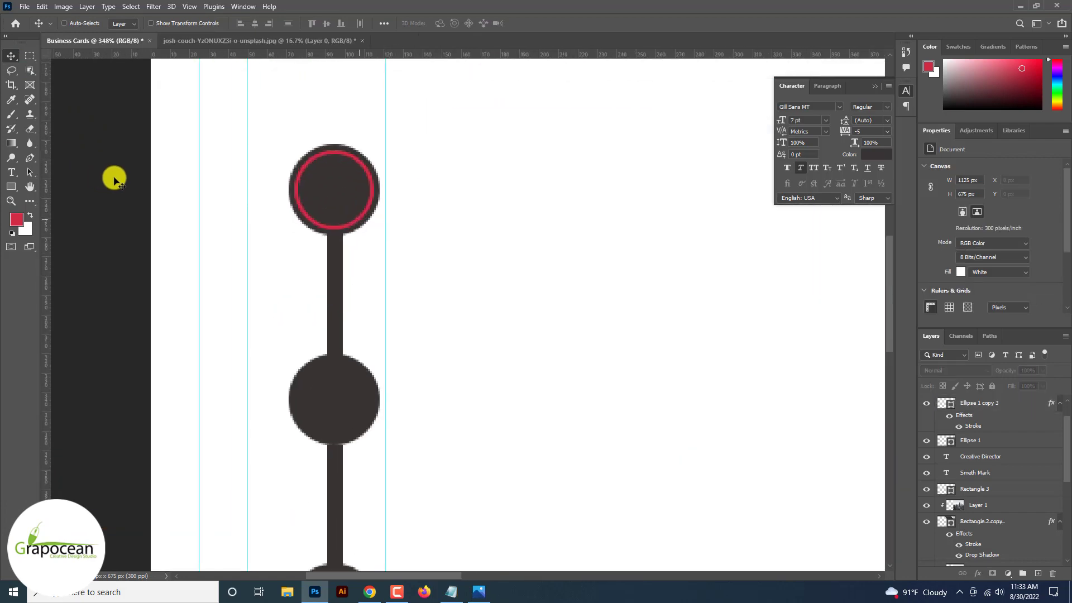
# Alt-drag copies of the red-ringed inner circle onto the middle and bottom circles.
pyautogui.moveTo(318, 216); pyautogui.dragTo(347, 525)
pyautogui.scroll(-4, 348, 525)
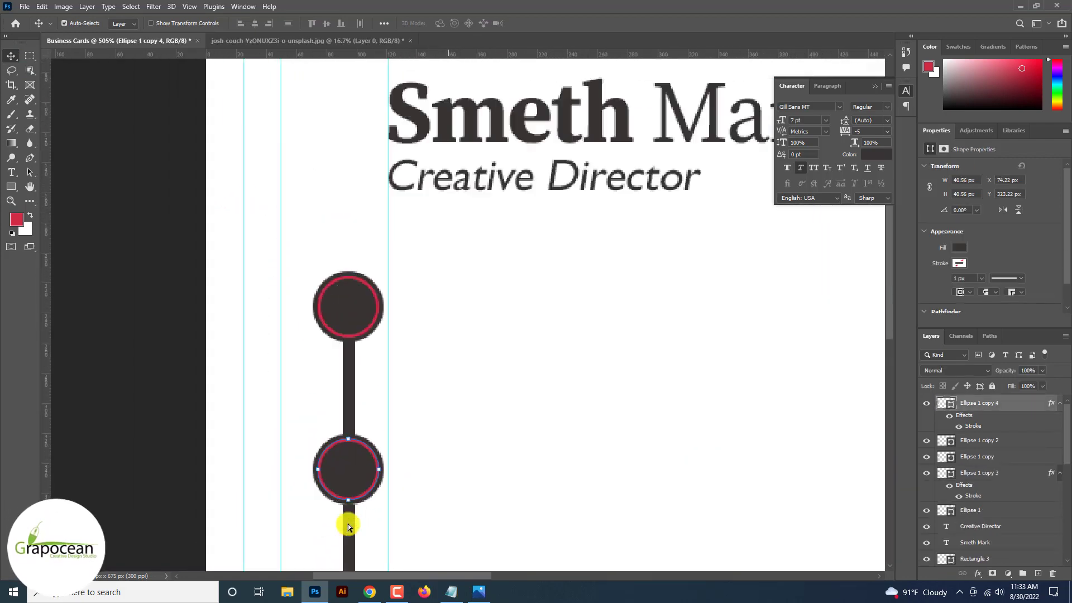
pyautogui.scroll(-2, 347, 526)
pyautogui.scroll(2, 375, 302)
pyautogui.moveTo(376, 302); pyautogui.dragTo(371, 495)
pyautogui.scroll(2, 370, 496)
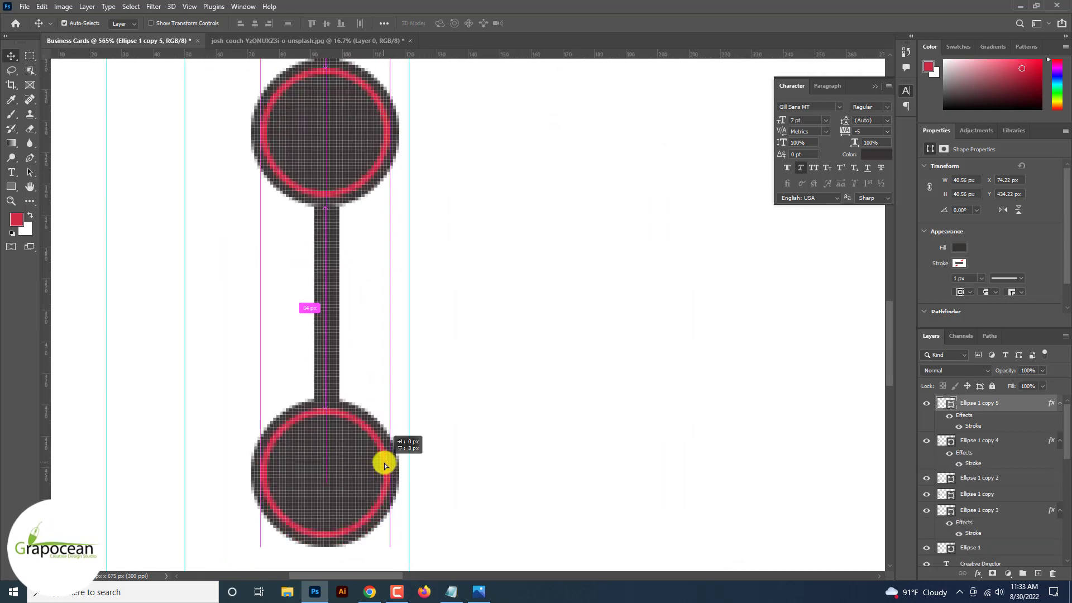
pyautogui.scroll(-4, 383, 472)
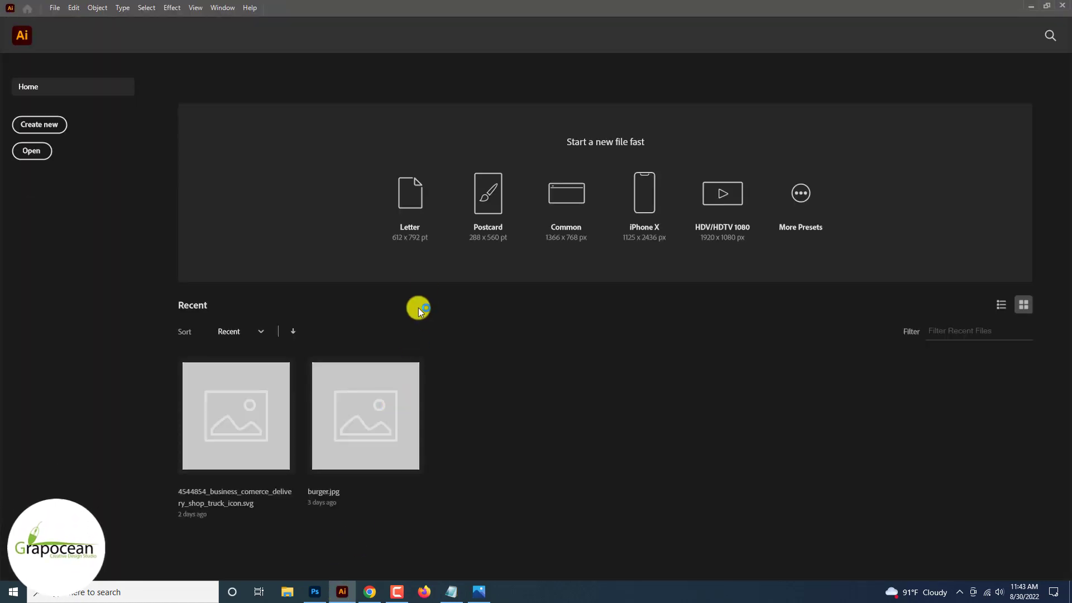
# Select the globe, phone and map-pin icon files in Downloads and drag them into Illustrator.
pyautogui.hotkey('alt', 'Tab')
pyautogui.click(27, 8)
pyautogui.click(36, 29)
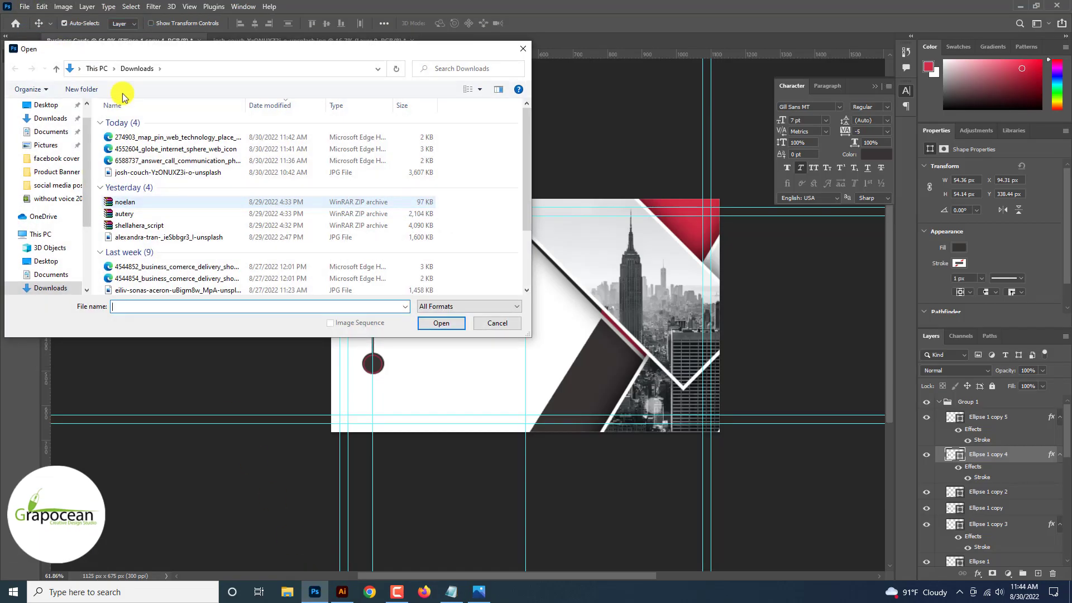
pyautogui.click(178, 137)
pyautogui.keyDown('ctrl'); pyautogui.click(187, 148); pyautogui.keyUp('ctrl')
pyautogui.keyDown('ctrl'); pyautogui.click(190, 161); pyautogui.keyUp('ctrl')
pyautogui.moveTo(186, 160); pyautogui.dragTo(405, 320)
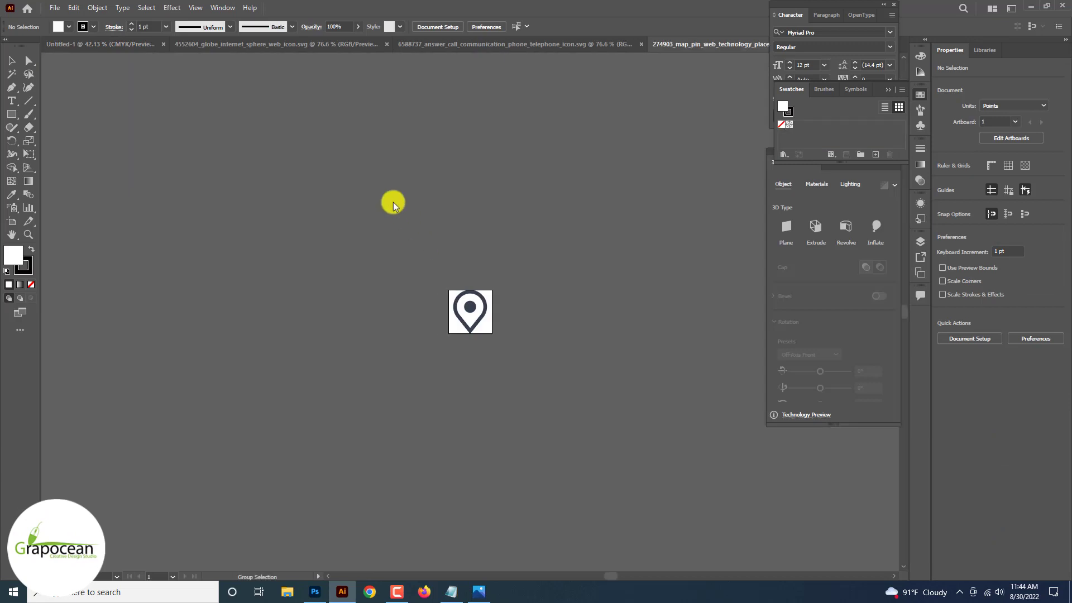
# Move the globe icon off the artboard, scale it up and place it below the artboard.
pyautogui.click(230, 45)
pyautogui.hotkey('ctrl', '=')
pyautogui.hotkey('ctrl', '=')
pyautogui.hotkey('ctrl', '=')
pyautogui.hotkey('ctrl', '=')
pyautogui.hotkey('ctrl', '=')
pyautogui.hotkey('ctrl', '=')
pyautogui.hotkey('ctrl', '=')
pyautogui.hotkey('ctrl', '=')
pyautogui.hotkey('ctrl', '=')
pyautogui.hotkey('ctrl', '=')
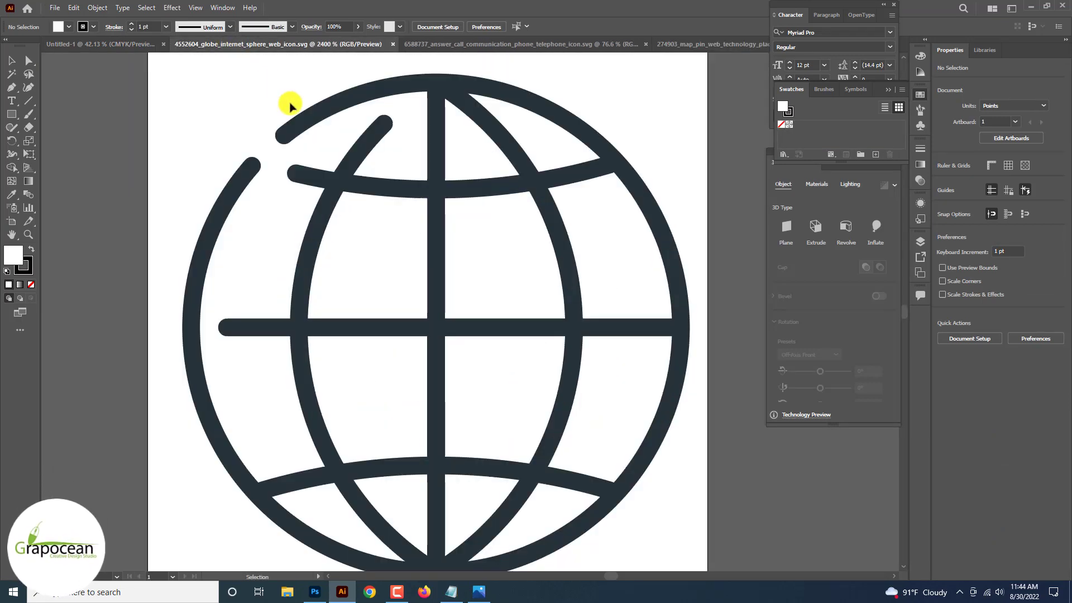
pyautogui.hotkey('ctrl', '-')
pyautogui.hotkey('ctrl', '-')
pyautogui.hotkey('ctrl', '-')
pyautogui.moveTo(379, 195); pyautogui.dragTo(579, 418)
pyautogui.moveTo(503, 293); pyautogui.dragTo(251, 232)
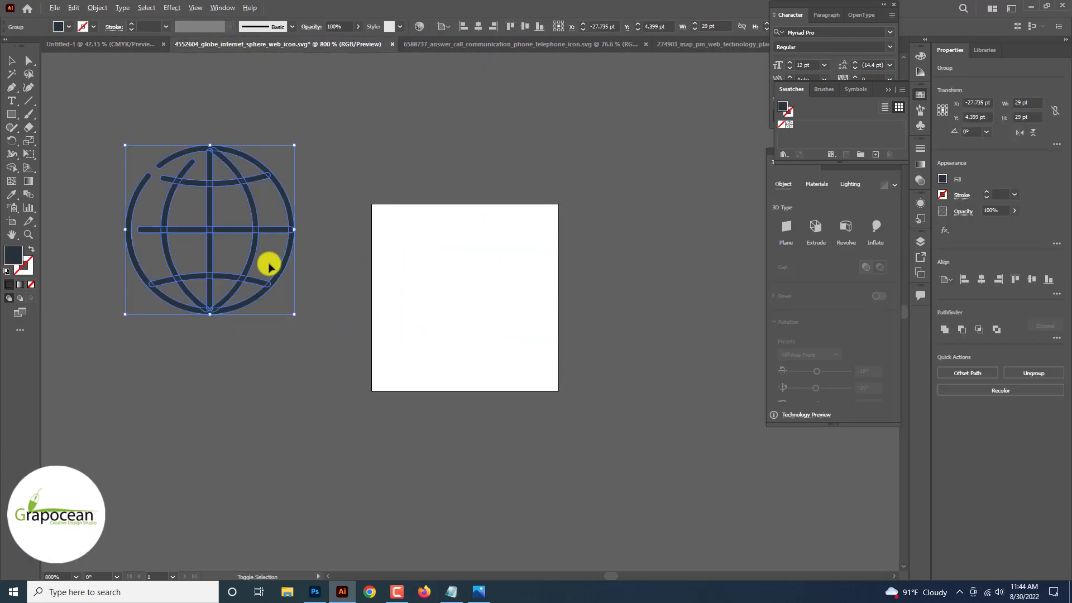
pyautogui.moveTo(294, 308); pyautogui.dragTo(408, 425)
pyautogui.hotkey('ctrl', '-')
pyautogui.hotkey('ctrl', '-')
pyautogui.hotkey('ctrl', '-')
pyautogui.hotkey('ctrl', '-')
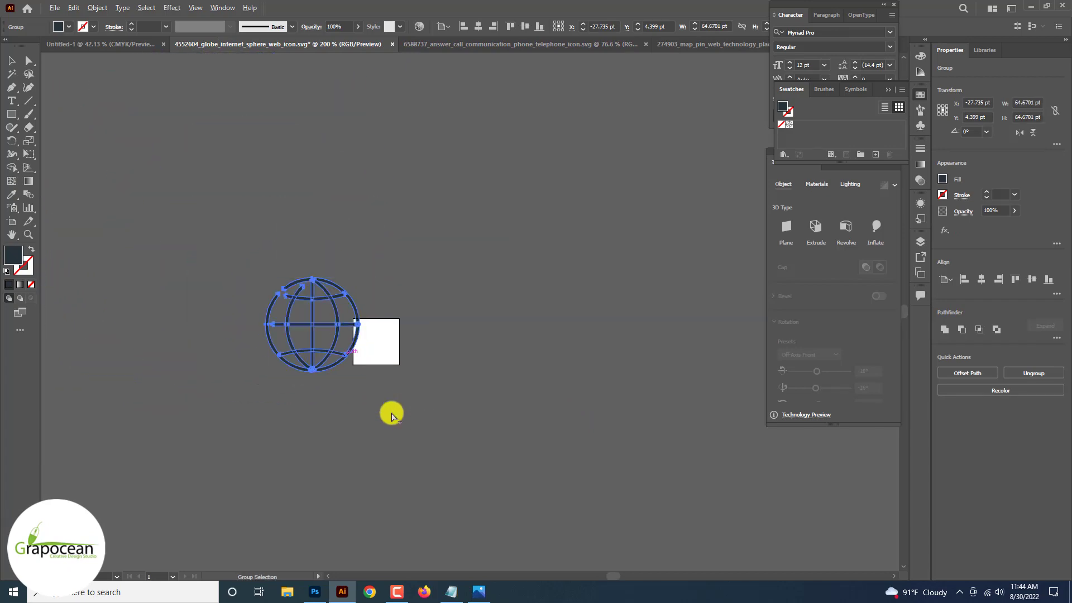
pyautogui.hotkey('ctrl', '=')
pyautogui.hotkey('ctrl', '=')
pyautogui.hotkey('ctrl', '=')
pyautogui.hotkey('ctrl', '=')
pyautogui.hotkey('ctrl', '=')
pyautogui.hotkey('ctrl', '-')
pyautogui.hotkey('ctrl', '-')
pyautogui.hotkey('ctrl', '-')
pyautogui.hotkey('ctrl', '-')
pyautogui.hotkey('ctrl', '-')
pyautogui.hotkey('ctrl', '-')
pyautogui.moveTo(337, 333); pyautogui.dragTo(356, 528)
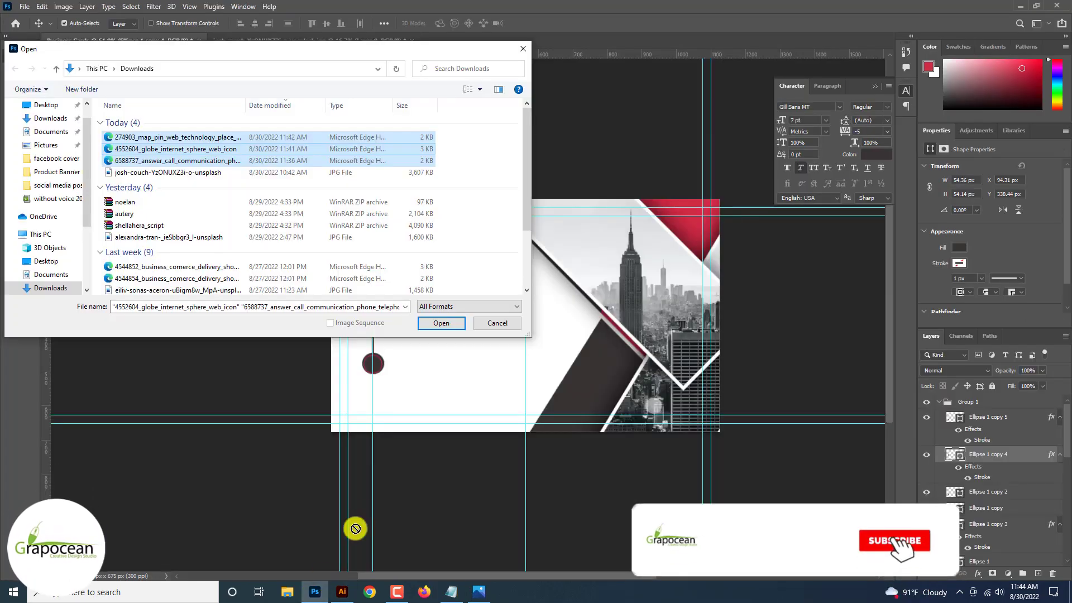
# Drag the globe icon from Illustrator into the Photoshop business card.
pyautogui.click(523, 50)
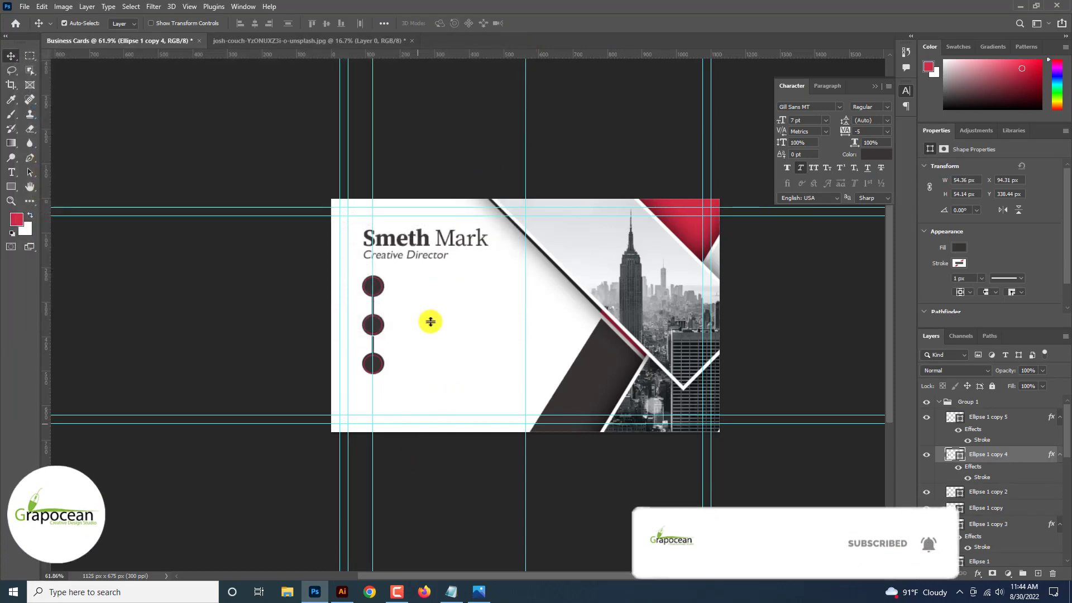
pyautogui.click(342, 592)
pyautogui.click(396, 400)
pyautogui.scroll(2, 395, 386)
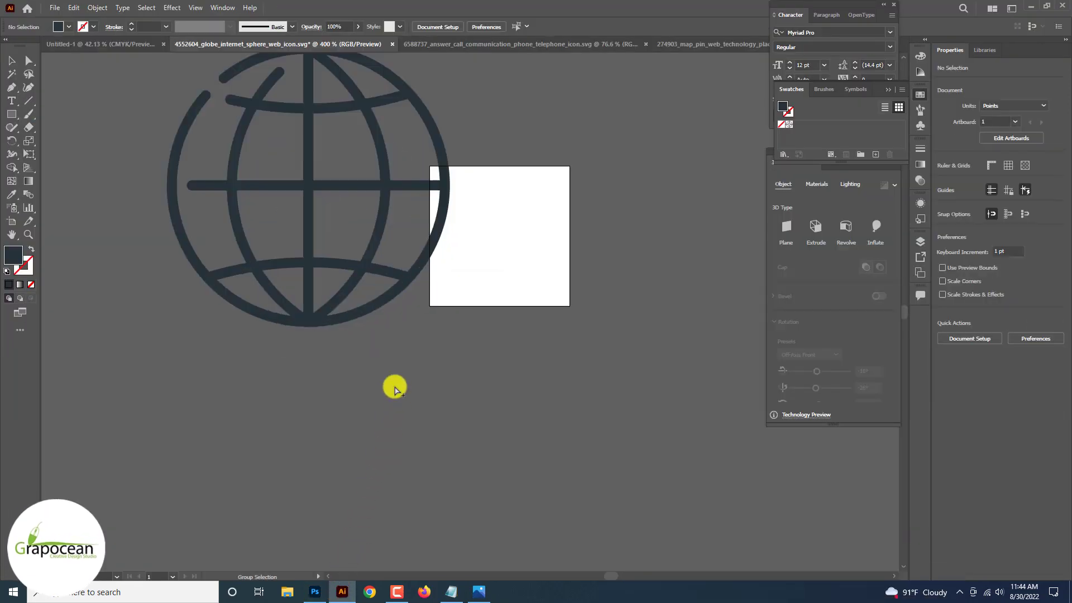
pyautogui.scroll(-3, 394, 384)
pyautogui.moveTo(262, 167); pyautogui.dragTo(429, 394)
pyautogui.moveTo(376, 266); pyautogui.dragTo(318, 593)
pyautogui.moveTo(383, 291); pyautogui.dragTo(376, 287)
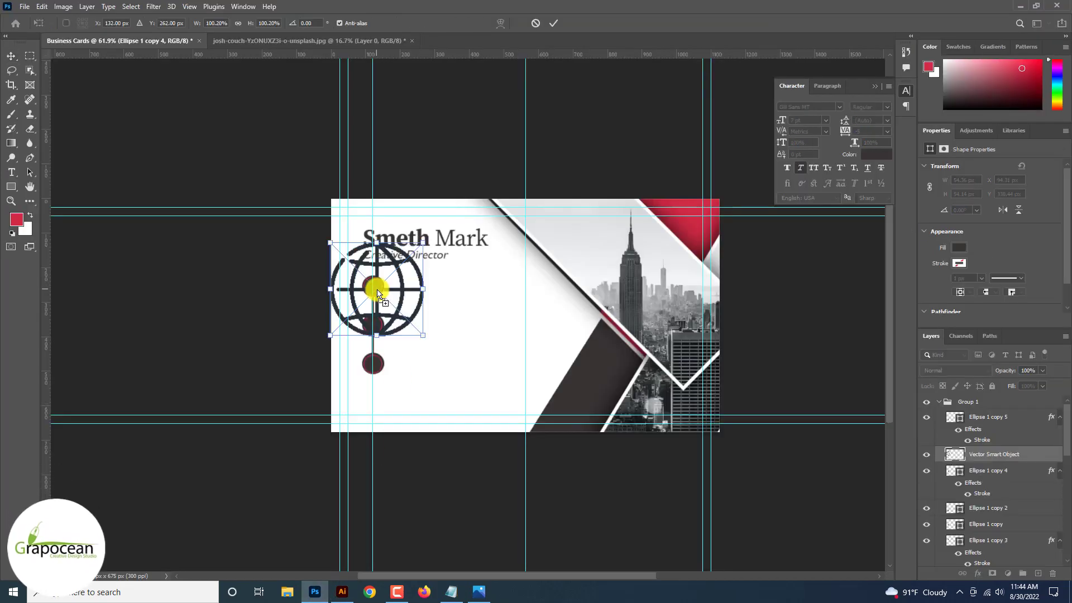
# Scale the placed globe to about 20% and position it in the middle circle.
pyautogui.scroll(3, 378, 287)
pyautogui.moveTo(439, 336); pyautogui.dragTo(352, 379)
pyautogui.scroll(2, 366, 265)
pyautogui.scroll(2, 352, 366)
pyautogui.scroll(2, 346, 368)
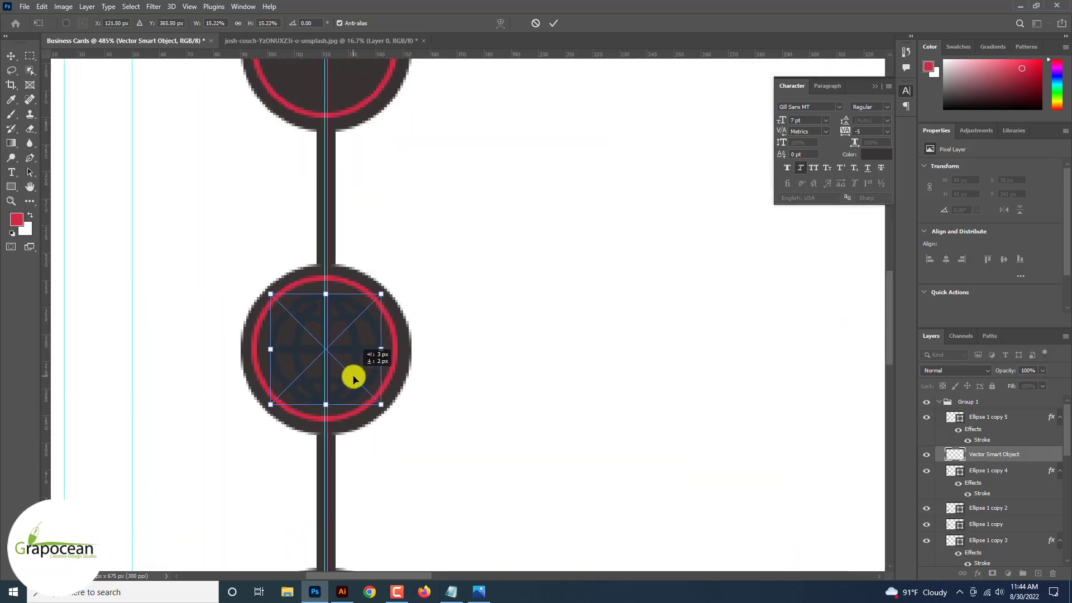
pyautogui.click(554, 31)
# Give the globe layer a white Color Overlay.
pyautogui.rightClick(924, 452)
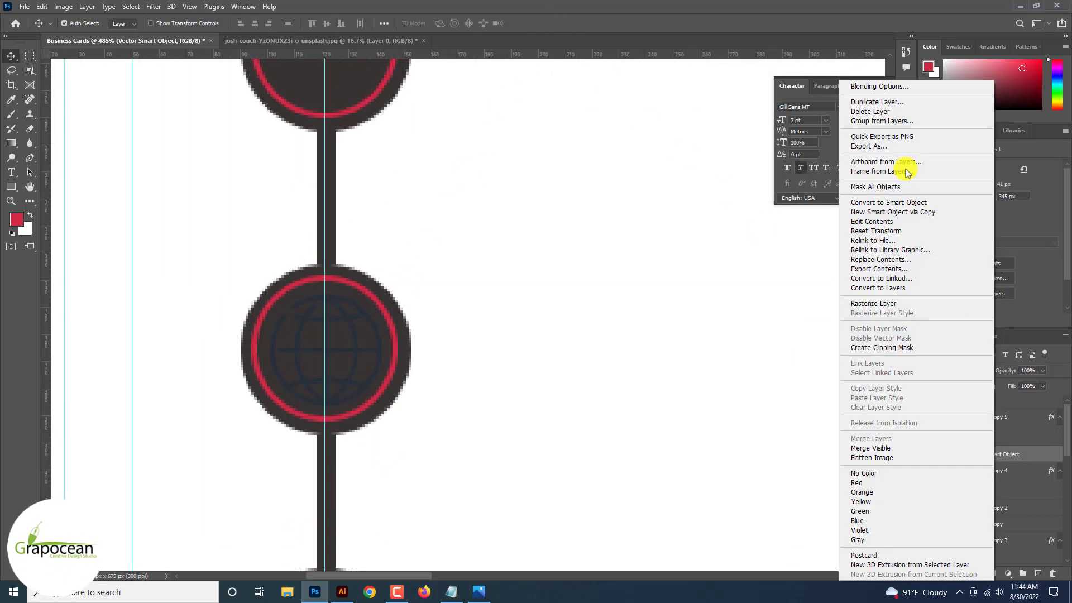
pyautogui.click(878, 84)
pyautogui.click(648, 453)
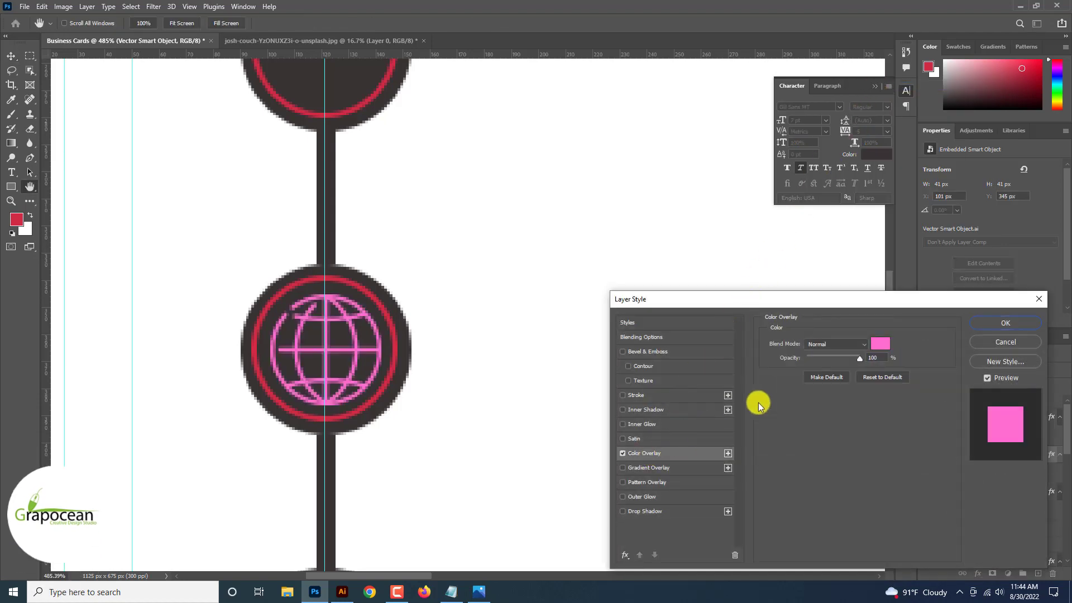
pyautogui.click(882, 344)
pyautogui.click(543, 357)
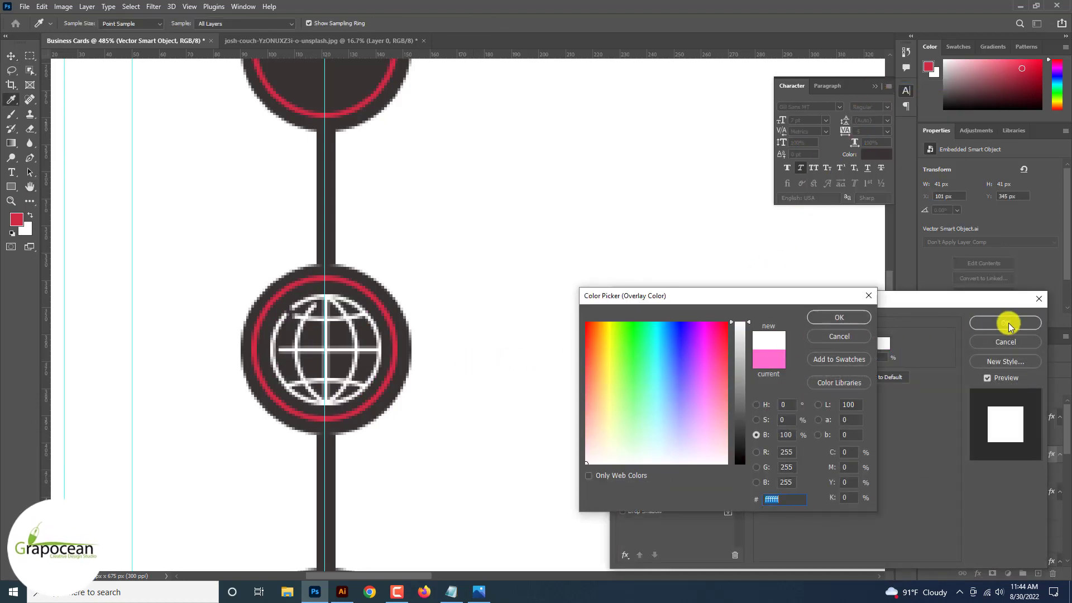
pyautogui.click(839, 317)
pyautogui.click(1004, 322)
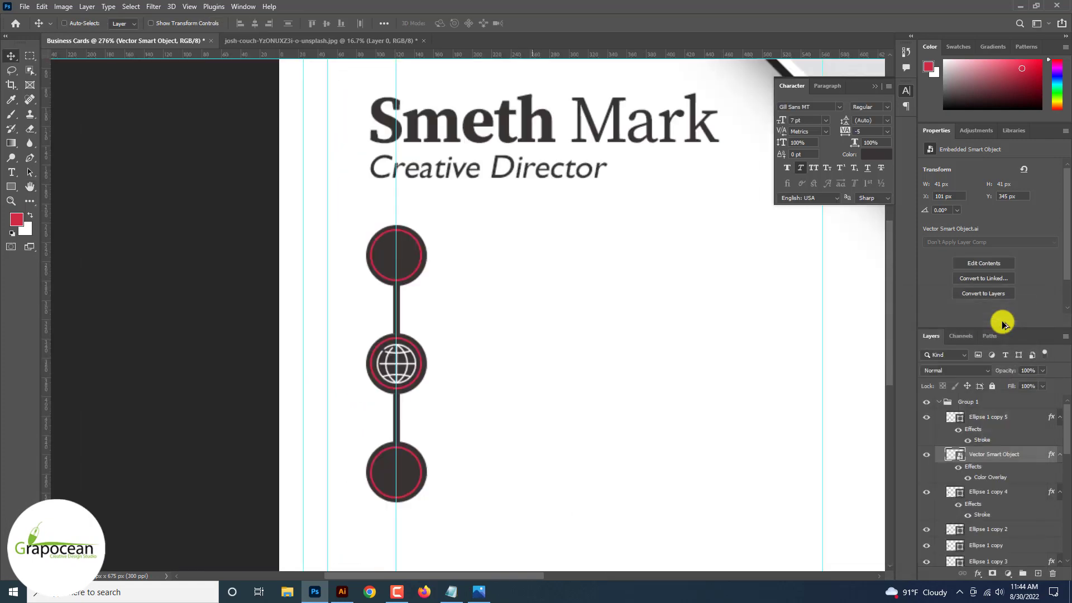
pyautogui.click(342, 590)
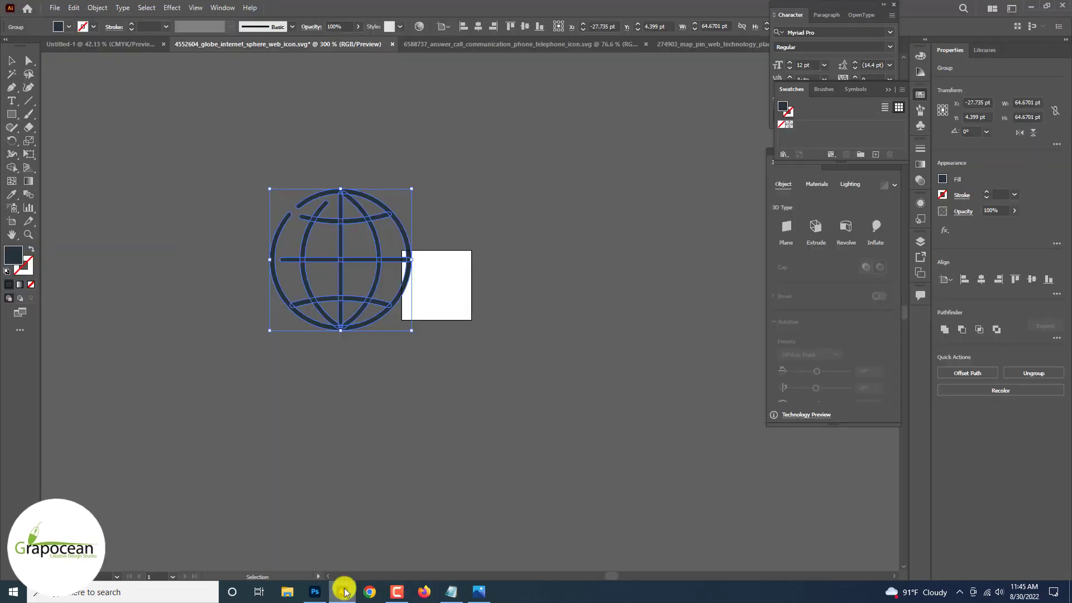
# Select the whole phone icon in Illustrator and drag it into the Photoshop card.
pyautogui.click(443, 42)
pyautogui.click(472, 305)
pyautogui.scroll(-2, 473, 303)
pyautogui.hotkey('ctrl', 'a')
pyautogui.press('v')
pyautogui.moveTo(480, 311); pyautogui.dragTo(301, 352)
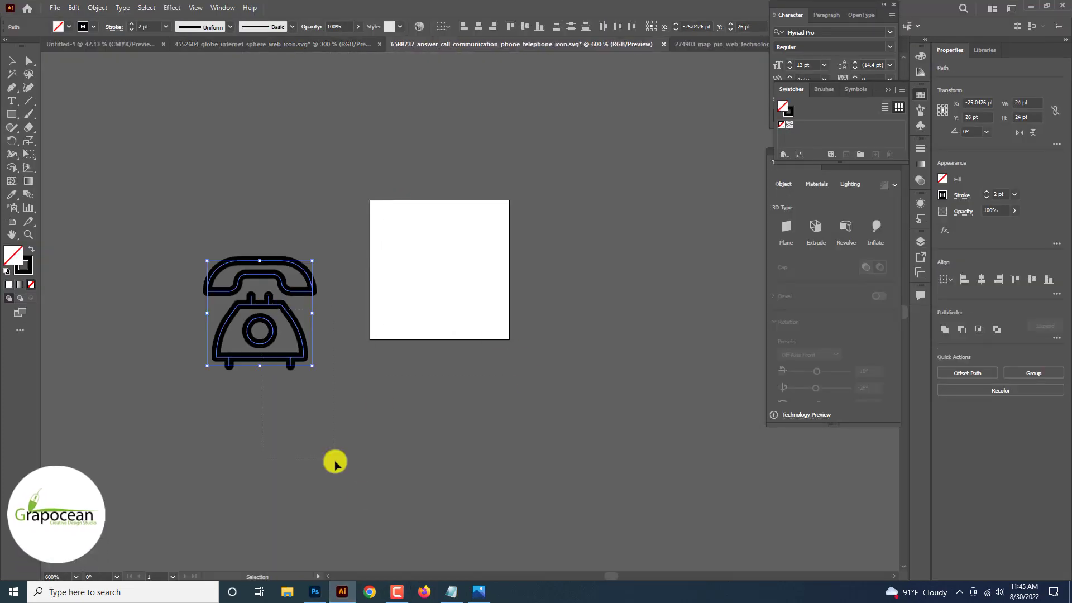
pyautogui.moveTo(265, 279); pyautogui.dragTo(370, 508)
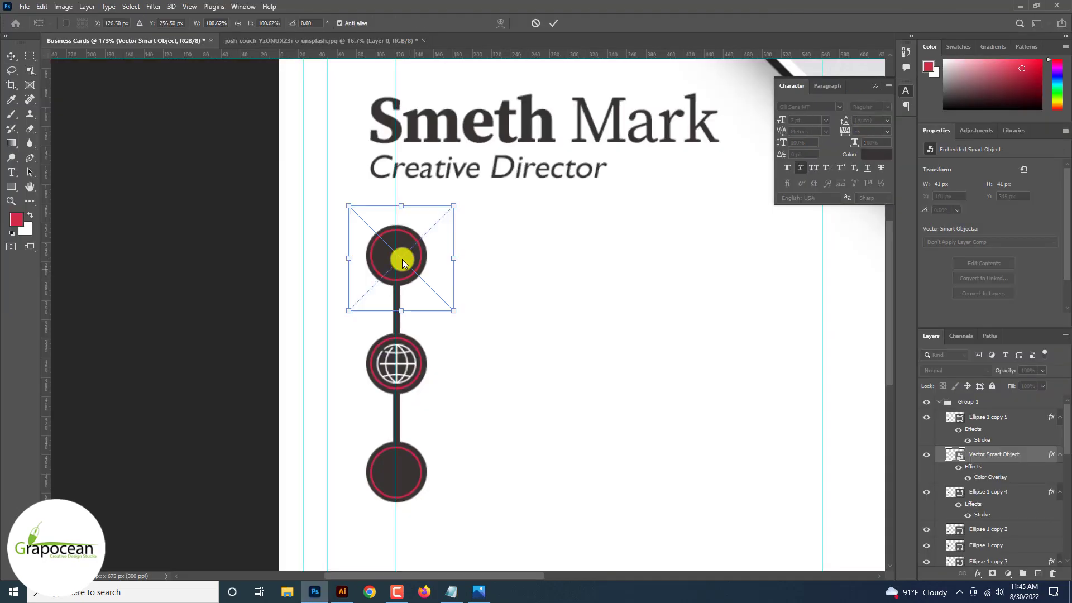
pyautogui.moveTo(451, 309)
pyautogui.mouseDown()
pyautogui.moveTo(421, 270)
pyautogui.moveTo(435, 298)
pyautogui.mouseUp()
# Place the phone in the top circle at about 35 px with the white overlay copied onto it.
pyautogui.scroll(2, 419, 270)
pyautogui.moveTo(417, 256); pyautogui.dragTo(417, 262)
pyautogui.moveTo(436, 302); pyautogui.dragTo(432, 298)
pyautogui.press('Return')
pyautogui.moveTo(1052, 470); pyautogui.dragTo(1050, 458)
pyautogui.scroll(-3, 483, 219)
pyautogui.scroll(3, 449, 226)
pyautogui.hotkey('ctrl', 't')
pyautogui.moveTo(505, 270); pyautogui.dragTo(504, 265)
pyautogui.click(552, 24)
# Resize the globe icon slightly smaller inside its circle.
pyautogui.scroll(-3, 553, 26)
pyautogui.scroll(4, 477, 304)
pyautogui.click(479, 304)
pyautogui.hotkey('ctrl', 't')
pyautogui.moveTo(506, 305); pyautogui.dragTo(511, 367)
pyautogui.click(552, 24)
pyautogui.scroll(-3, 553, 30)
pyautogui.scroll(-1, 550, 39)
# Bring the map-pin icon into the card, shrunk to fit the bottom circle.
pyautogui.hotkey('alt', 'Tab')
pyautogui.hotkey('ctrl', 'Tab')
pyautogui.moveTo(588, 465); pyautogui.dragTo(497, 341)
pyautogui.click(553, 24)
# Raise the map pin above its circle and give it a white Color Overlay.
pyautogui.hotkey('ctrl', ']')
pyautogui.hotkey('ctrl', ']')
pyautogui.rightClick(1001, 417)
pyautogui.click(923, 86)
pyautogui.click(644, 453)
pyautogui.click(1005, 323)
# Scale and nudge the white pin into the centre of the bottom circle.
pyautogui.hotkey('ctrl', 't')
pyautogui.scroll(3, 508, 370)
pyautogui.press('Left')
pyautogui.press('Left')
pyautogui.press('Left')
pyautogui.press('Left')
pyautogui.press('Left')
pyautogui.press('Down')
pyautogui.press('Down')
pyautogui.press('Down')
pyautogui.press('Down')
pyautogui.press('Down')
pyautogui.click(553, 24)
pyautogui.scroll(3, 422, 275)
pyautogui.scroll(-4, 523, 374)
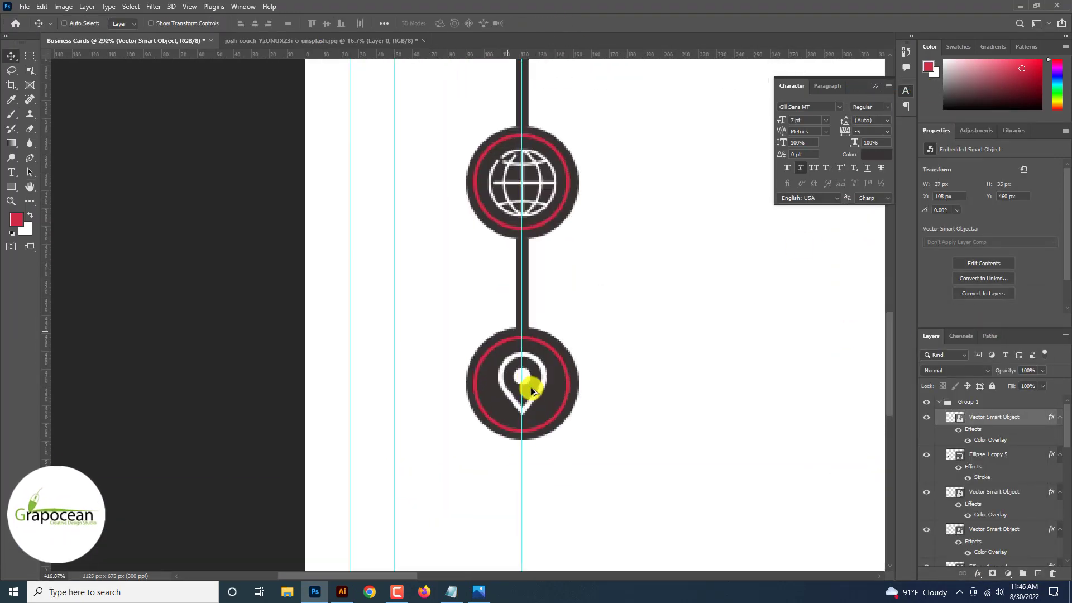
pyautogui.scroll(4, 534, 398)
pyautogui.hotkey('ctrl', 't')
pyautogui.moveTo(551, 419); pyautogui.dragTo(551, 418)
pyautogui.click(554, 23)
# Hide the guides to check the finished phone, globe and pin column.
pyautogui.scroll(-8, 559, 24)
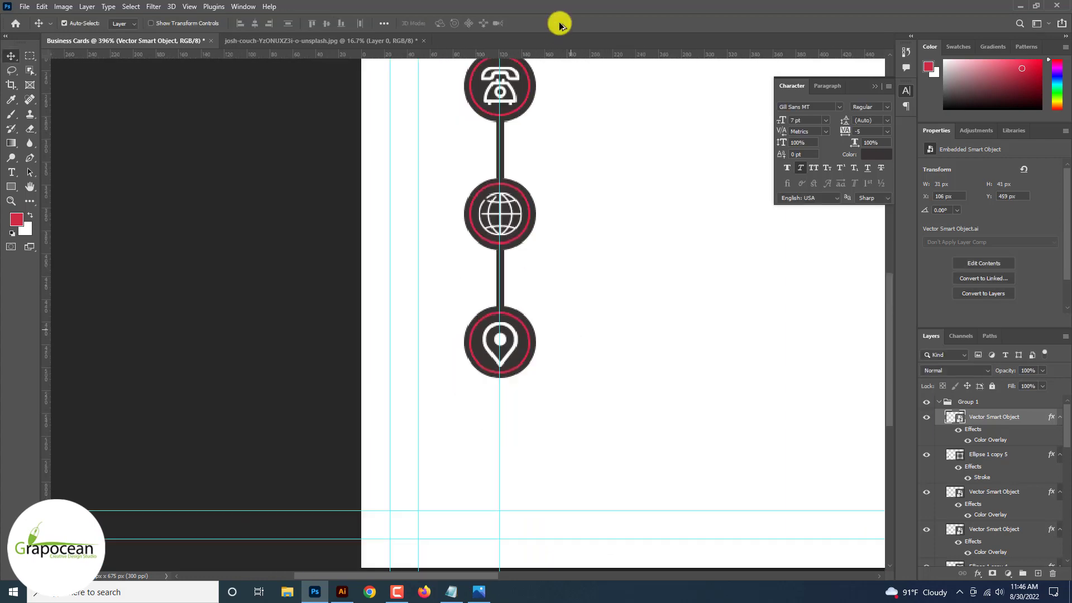
pyautogui.hotkey('ctrl', ';')
pyautogui.scroll(4, 536, 326)
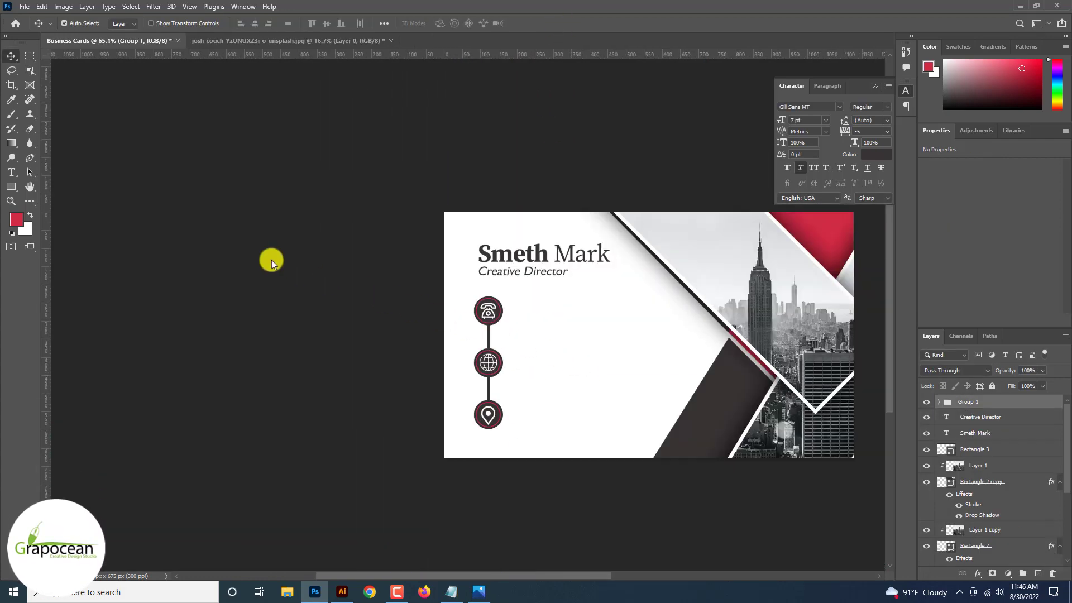
pyautogui.click(13, 173)
pyautogui.scroll(2, 320, 249)
# Type the phone number beside the phone icon and duplicate that line below it.
pyautogui.click(514, 303)
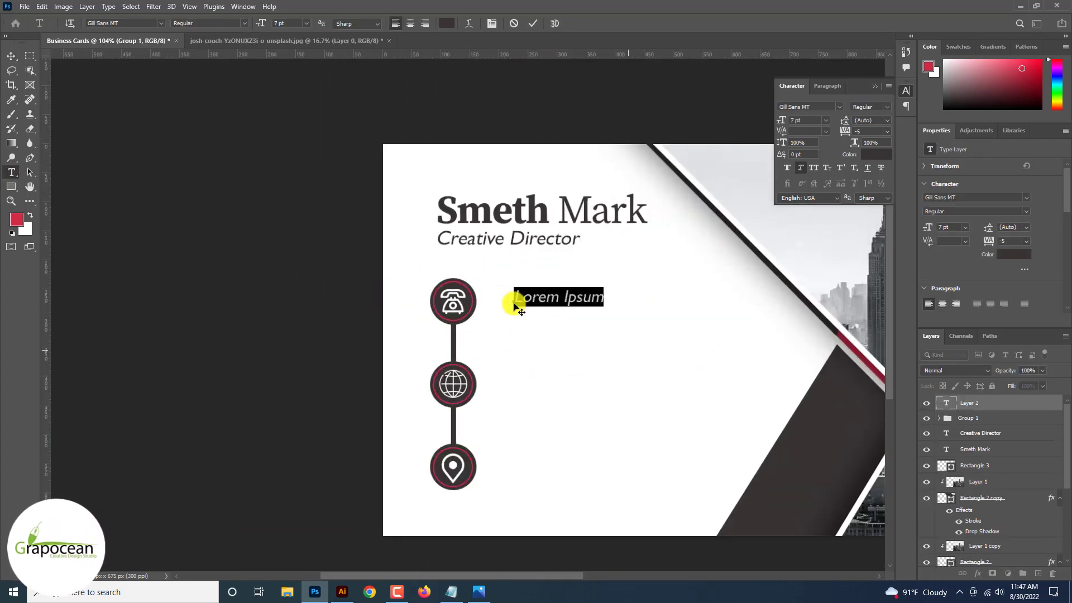
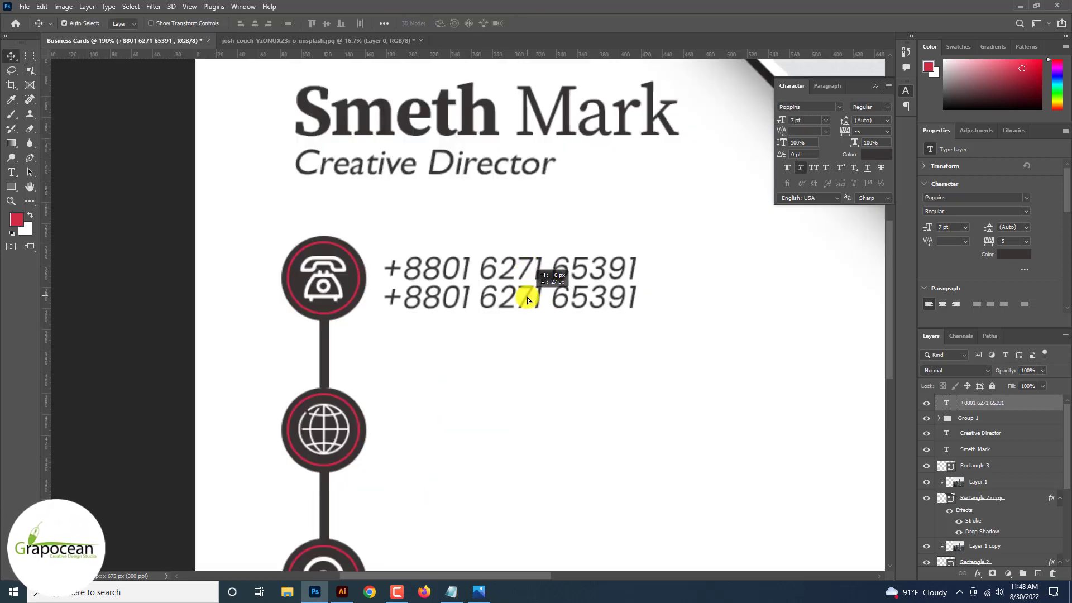
pyautogui.moveTo(527, 297); pyautogui.dragTo(476, 290)
pyautogui.scroll(-3, 518, 301)
pyautogui.scroll(-1, 519, 296)
pyautogui.scroll(5, 528, 274)
pyautogui.keyDown('ctrl'); pyautogui.click(533, 249); pyautogui.keyUp('ctrl')
# Copy both phone lines down beside the globe icon, ready to retype the first one.
pyautogui.scroll(-3, 477, 295)
pyautogui.scroll(-3, 477, 294)
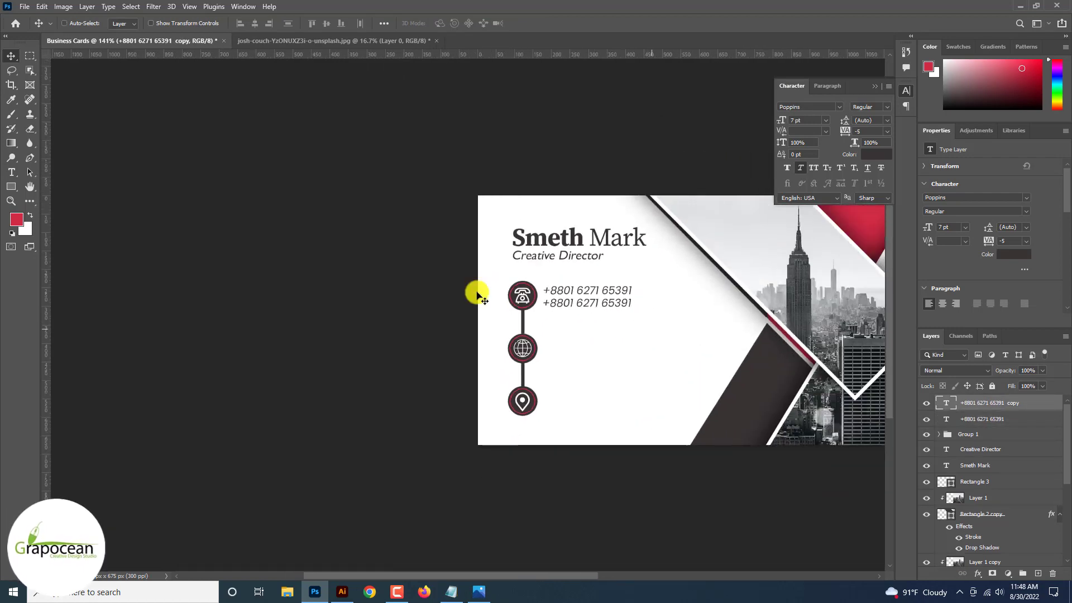
pyautogui.scroll(-3, 481, 293)
pyautogui.scroll(2, 575, 283)
pyautogui.keyDown('ctrl'); pyautogui.keyDown('shift'); pyautogui.click(603, 317); pyautogui.keyUp('shift'); pyautogui.keyUp('ctrl')
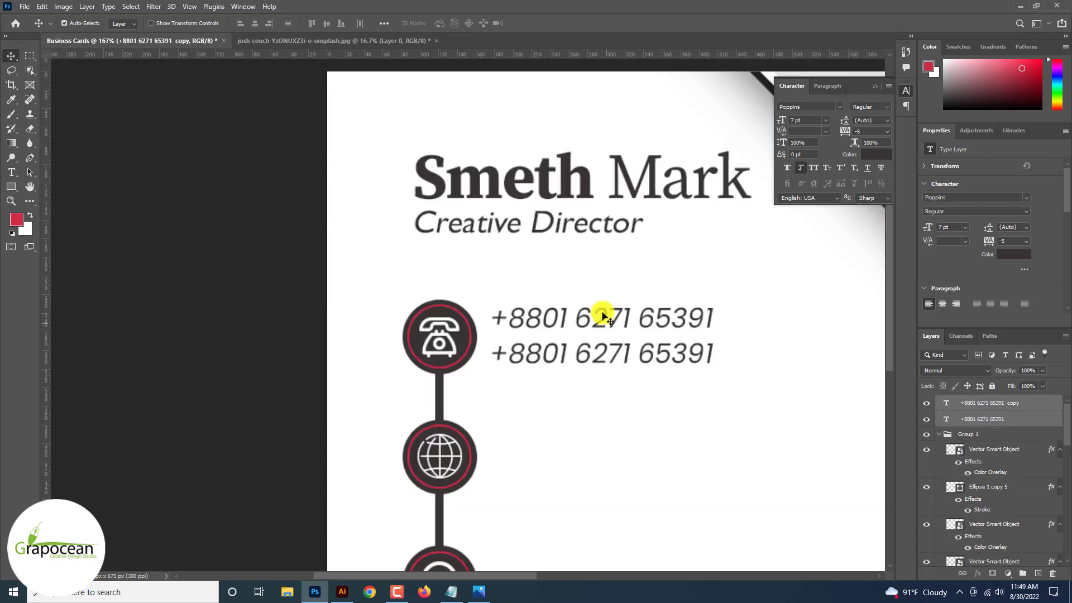
pyautogui.moveTo(603, 313); pyautogui.dragTo(603, 418)
pyautogui.hotkey('ctrl', 'z')
pyautogui.moveTo(531, 385); pyautogui.dragTo(512, 445)
pyautogui.scroll(-3, 510, 439)
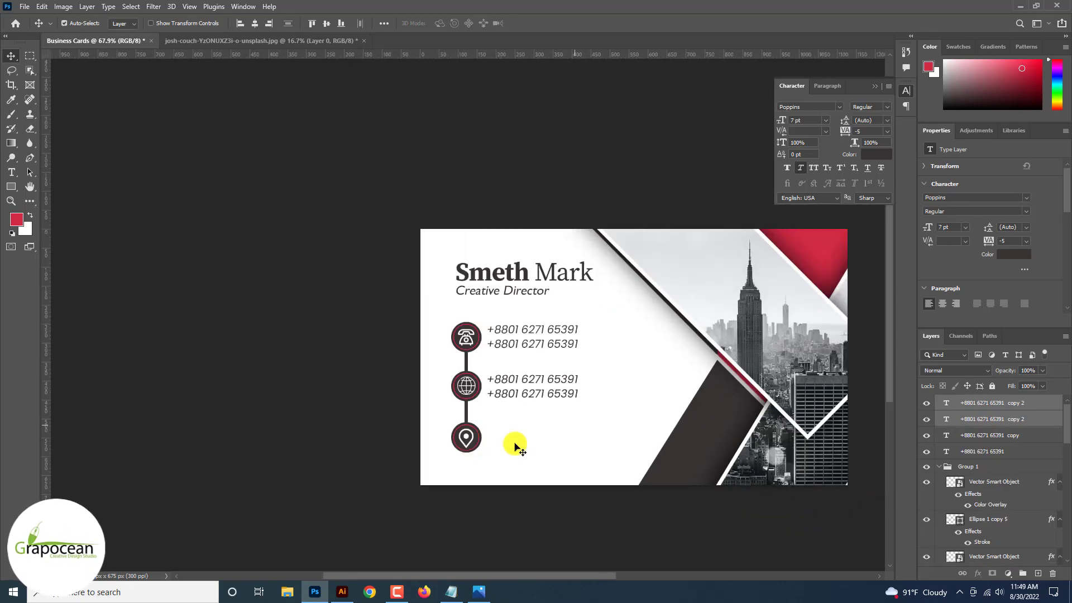
pyautogui.scroll(3, 296, 328)
pyautogui.moveTo(430, 357); pyautogui.dragTo(718, 376)
pyautogui.press('BackSpace')
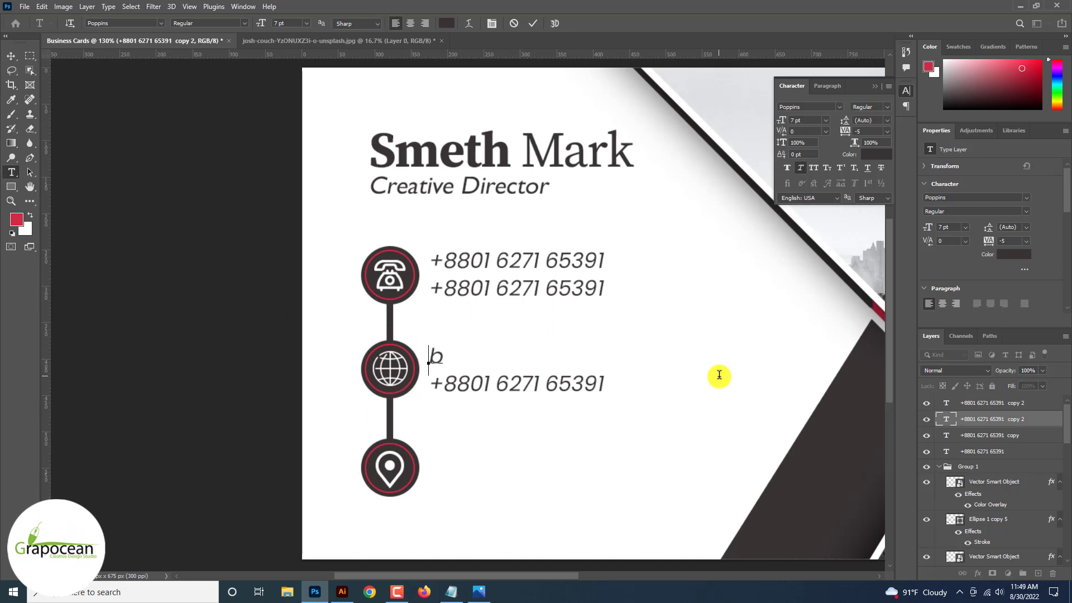
pyautogui.write('www.grapocean.com')
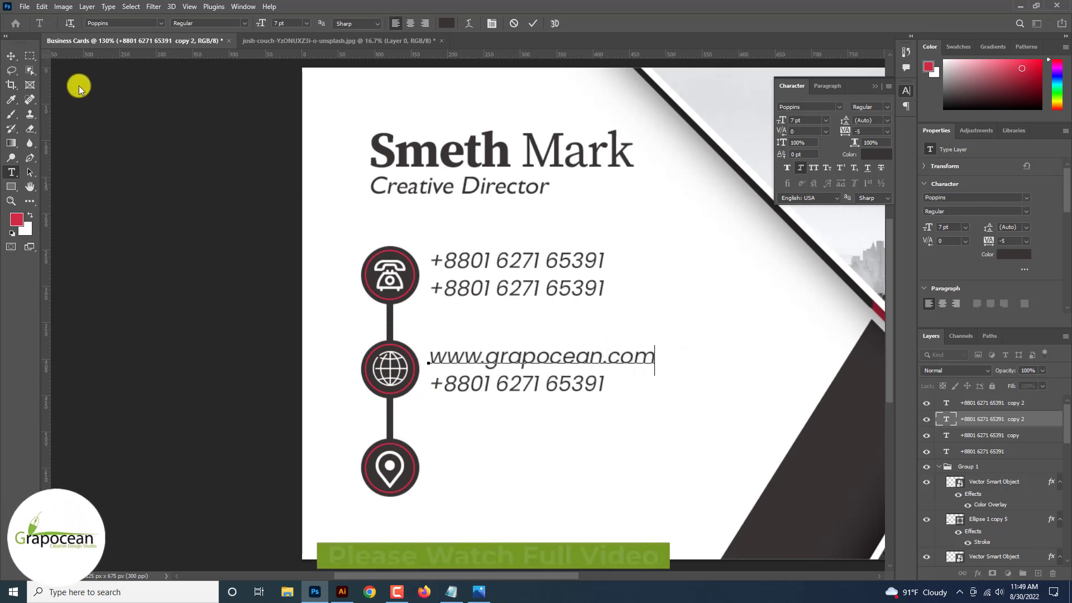
pyautogui.click(11, 56)
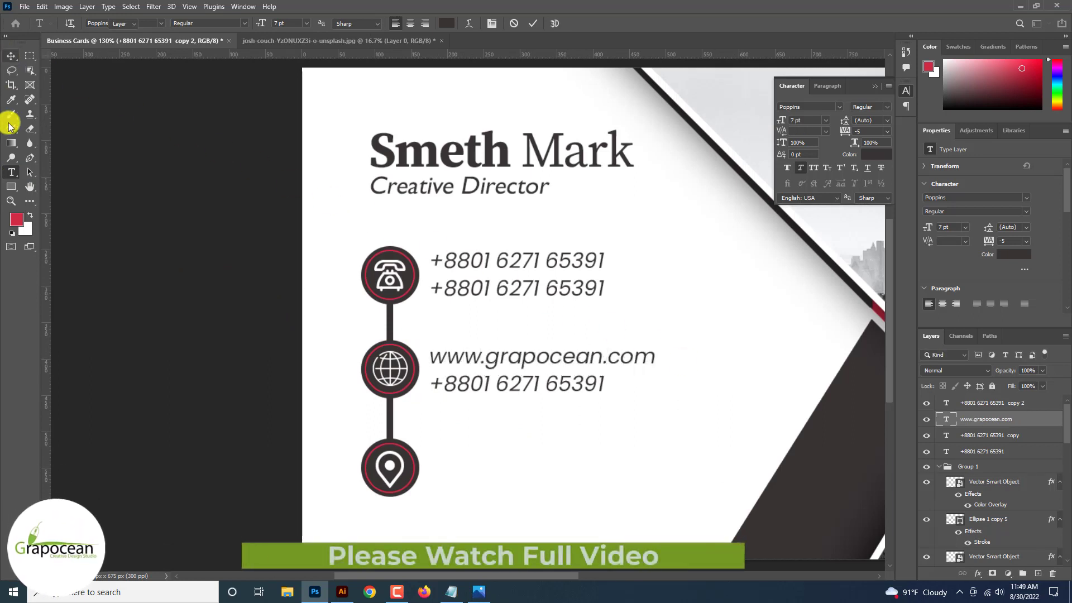
# Replace the second globe line with the contact e-mail address.
pyautogui.click(11, 172)
pyautogui.moveTo(602, 384); pyautogui.dragTo(324, 380)
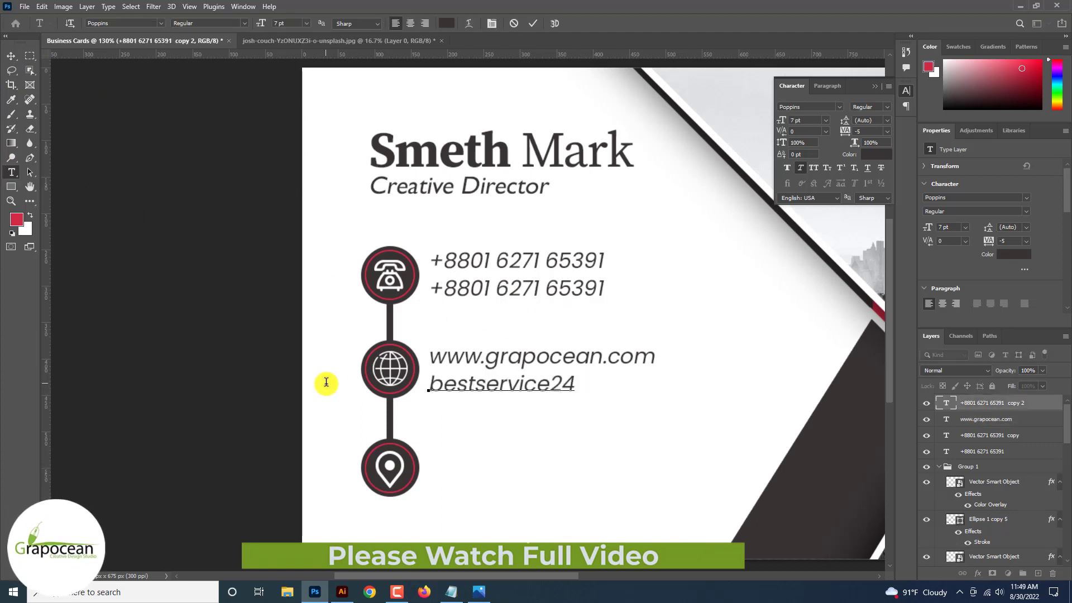
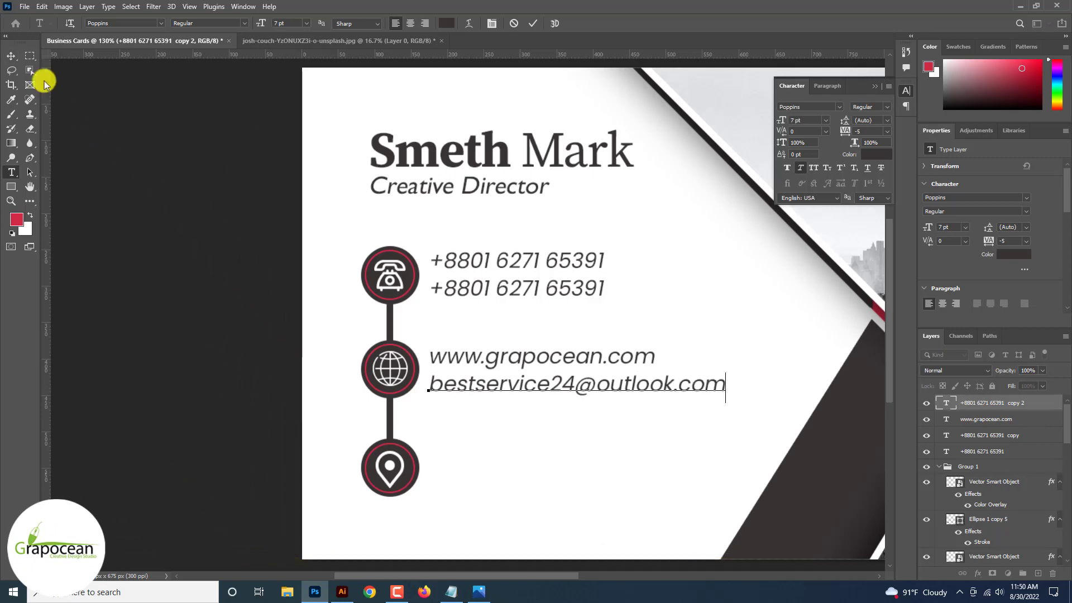
pyautogui.click(11, 56)
pyautogui.scroll(4, 470, 350)
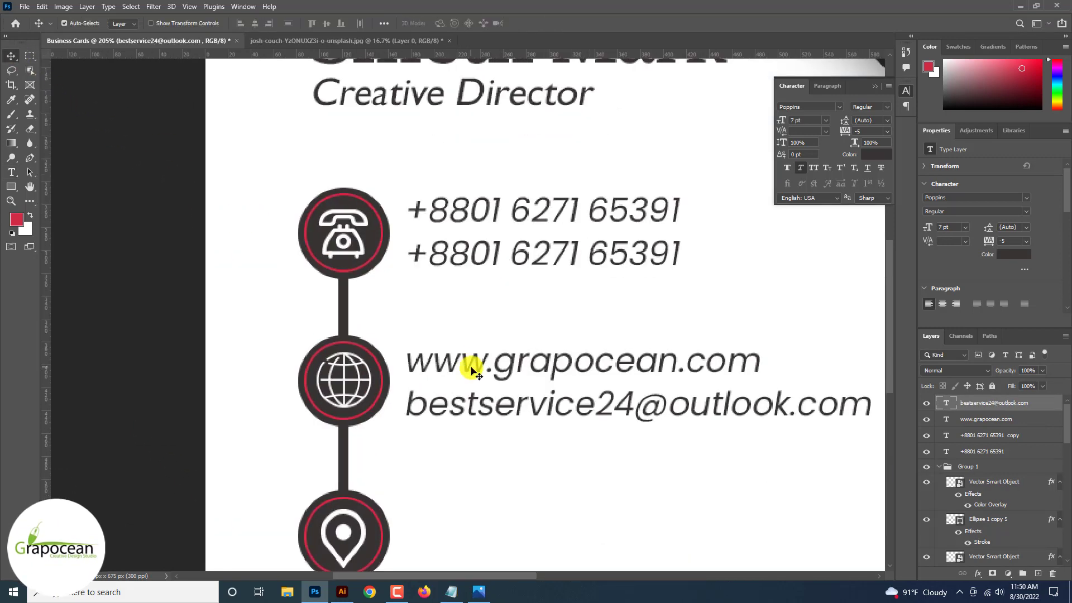
pyautogui.scroll(-5, 471, 370)
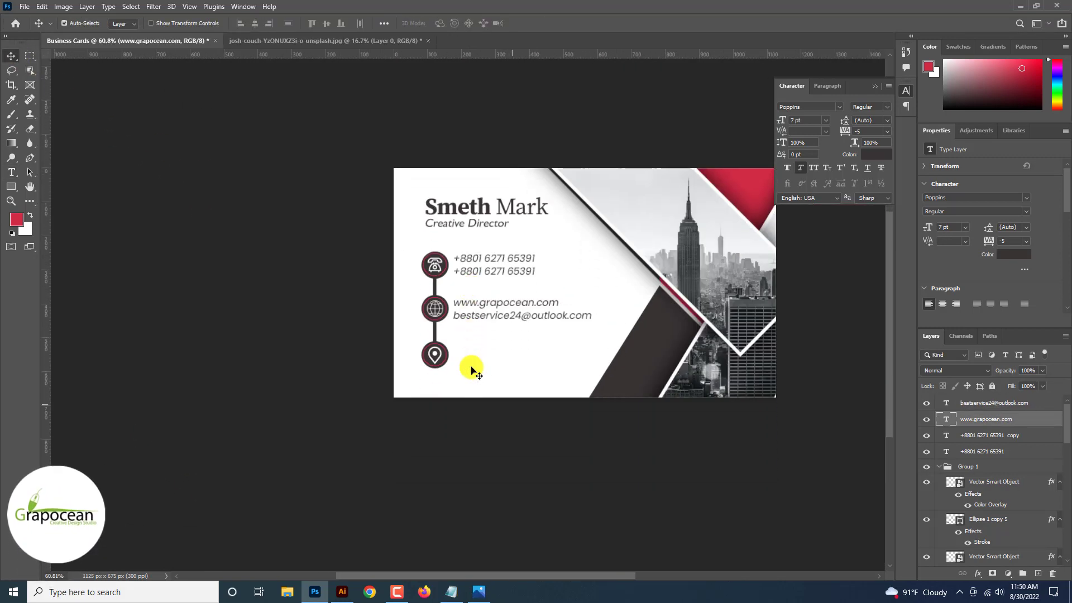
pyautogui.scroll(2, 484, 334)
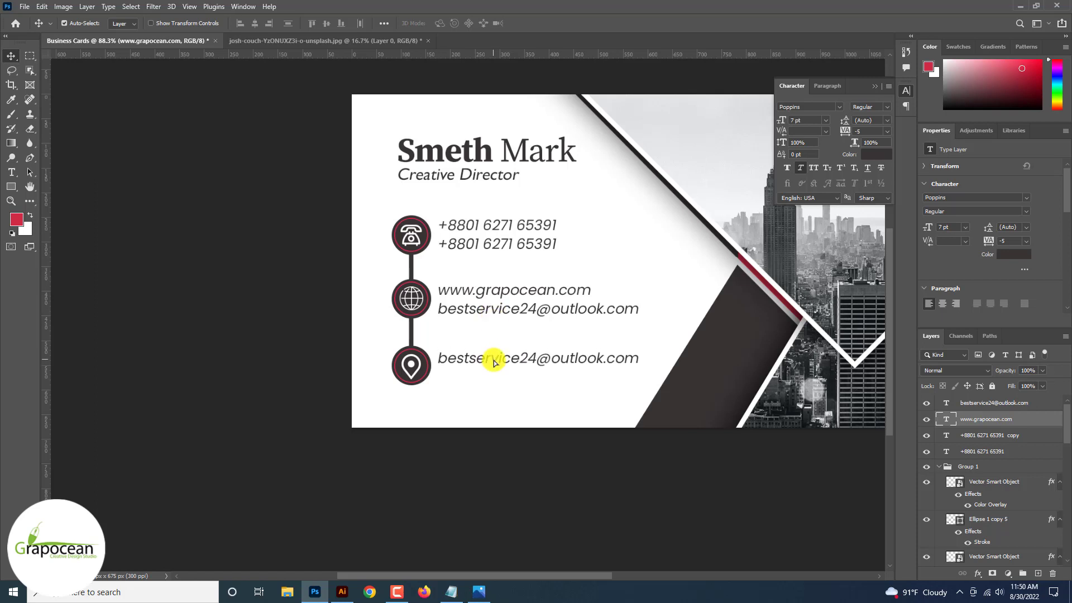
# Copy the website and e-mail lines down beside the location pin icon.
pyautogui.moveTo(493, 360); pyautogui.dragTo(494, 361)
pyautogui.hotkey('ctrl', 'z')
pyautogui.keyDown('shift'); pyautogui.click(455, 289); pyautogui.keyUp('shift')
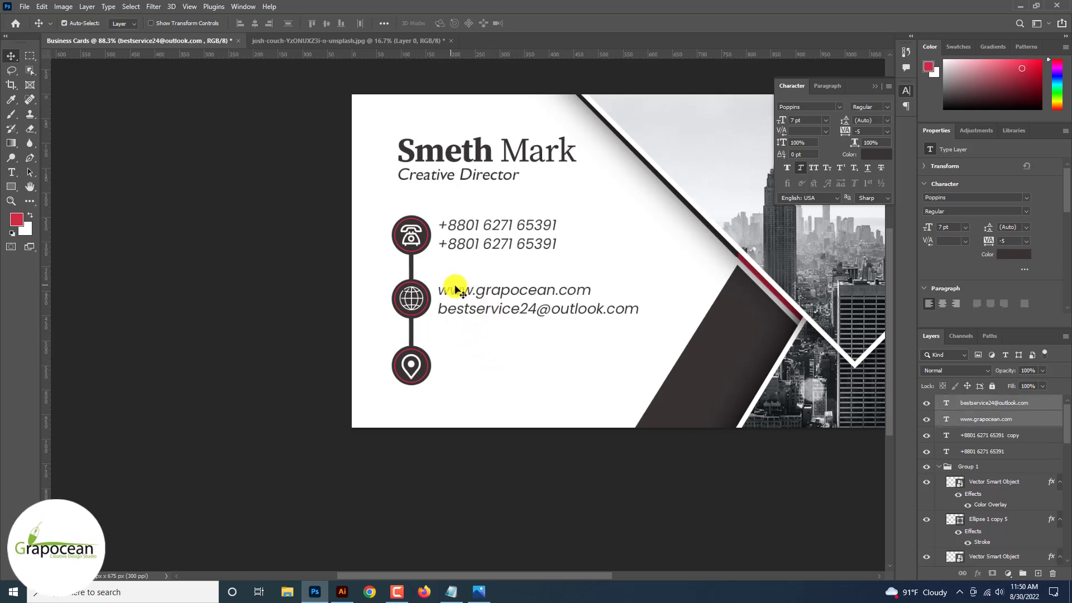
pyautogui.moveTo(455, 290); pyautogui.dragTo(472, 359)
pyautogui.scroll(3, 473, 359)
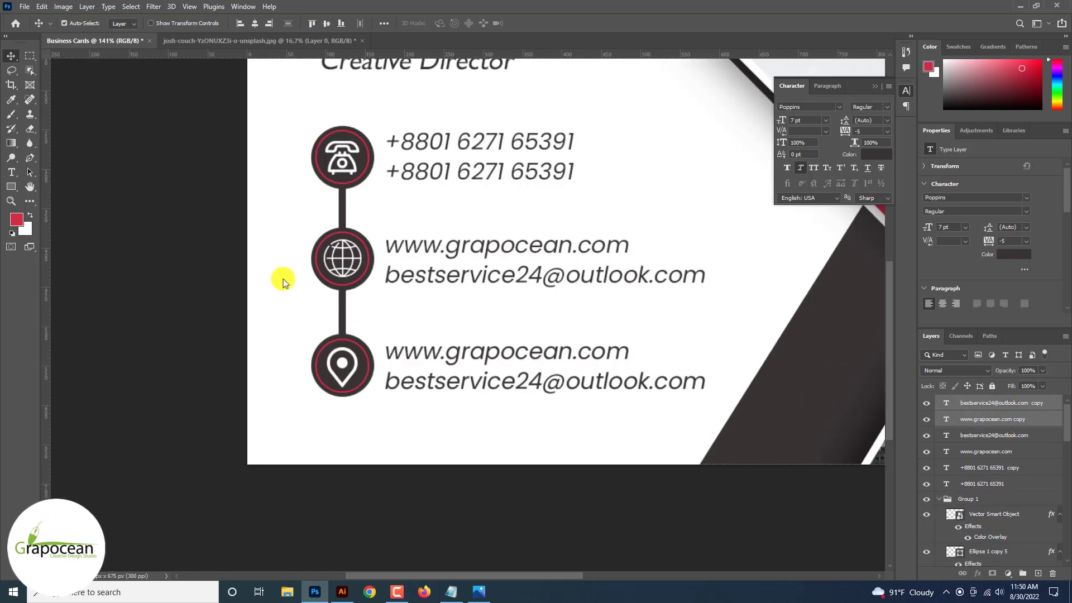
# Retype the first pin line as the street address placeholder text.
pyautogui.click(16, 172)
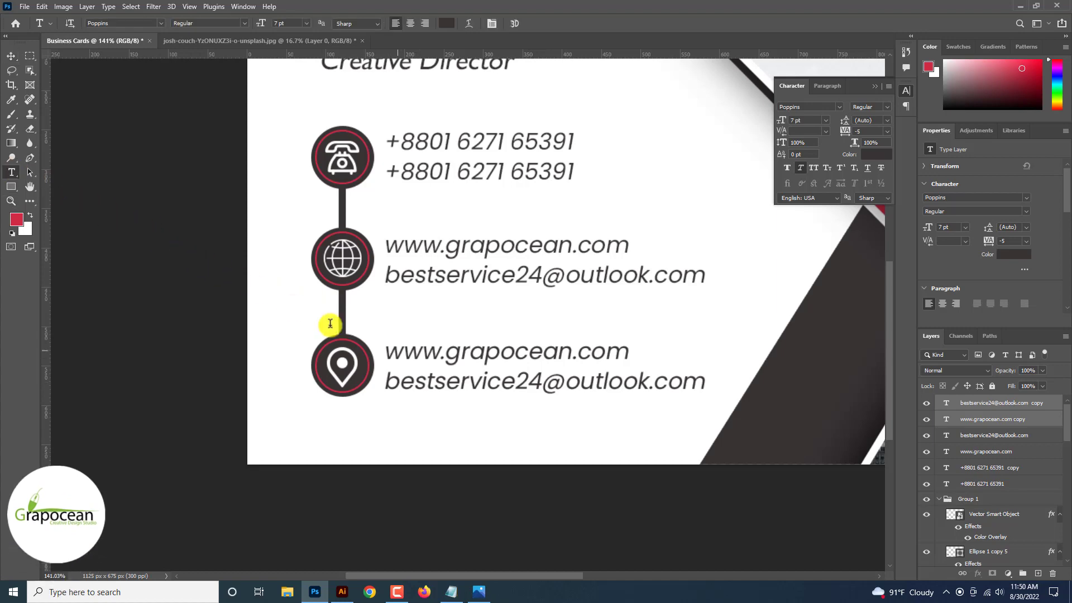
pyautogui.moveTo(386, 356); pyautogui.dragTo(773, 359)
pyautogui.press('BackSpace')
pyautogui.write('your')
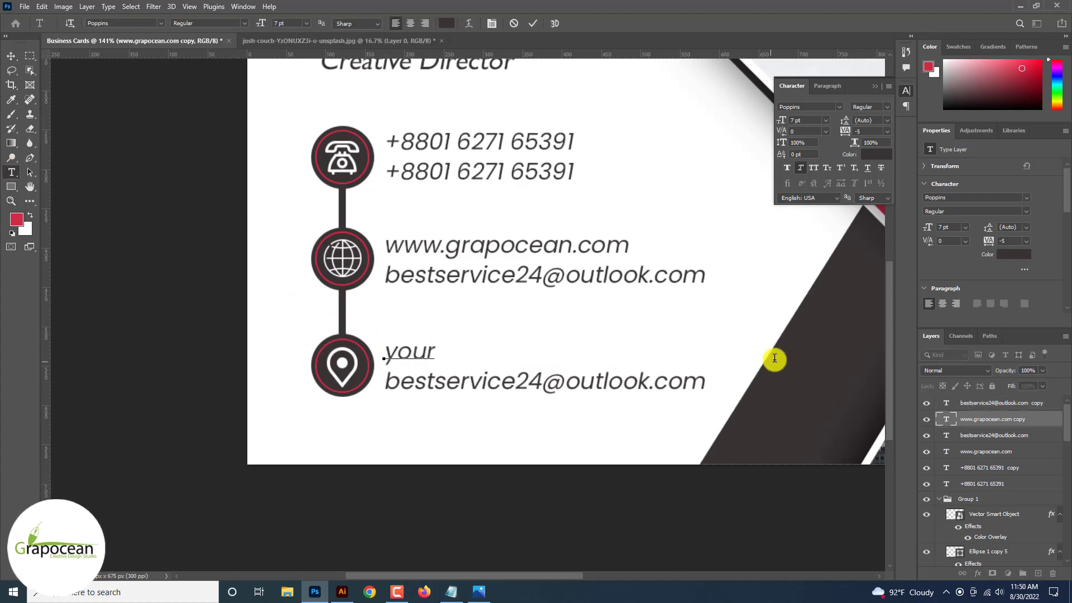
pyautogui.write('street')
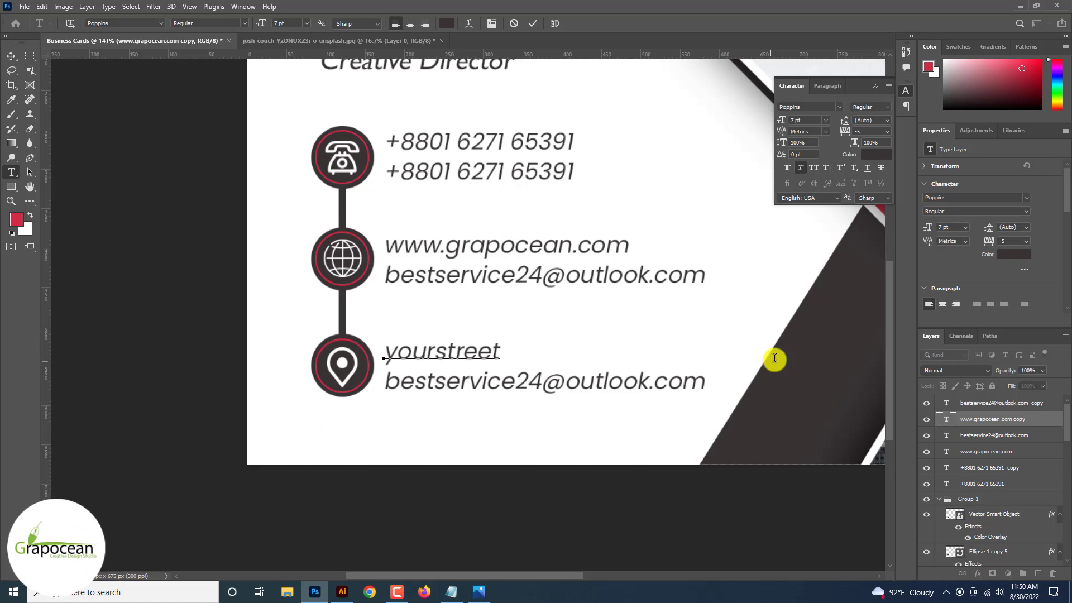
pyautogui.press('Right')
pyautogui.press('Right')
pyautogui.press('Right')
pyautogui.press('Right')
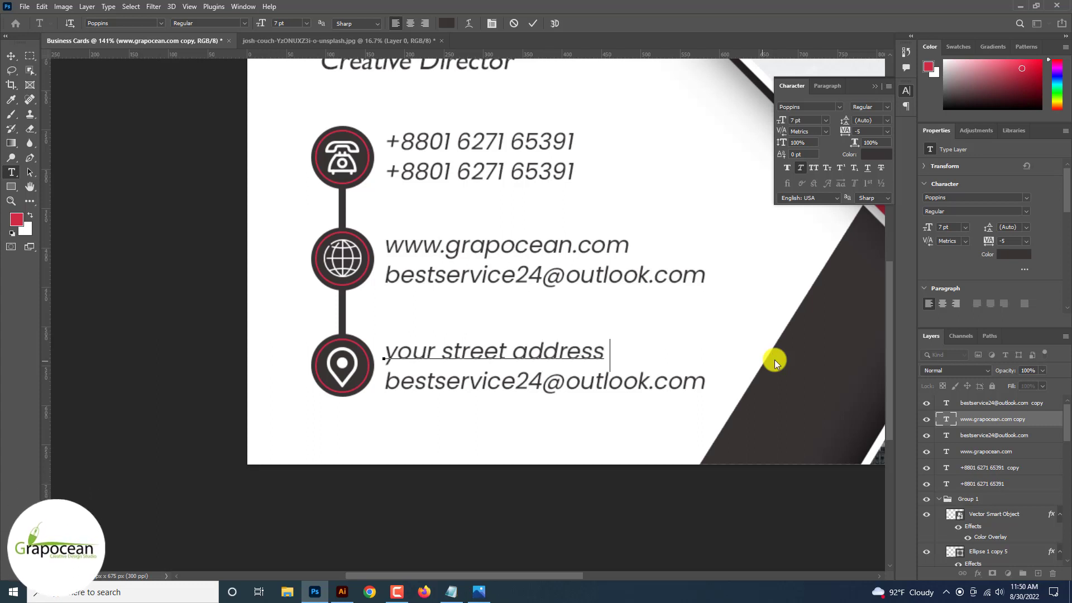
pyautogui.write('here')
# Capitalise the address so it reads 'Your Street Address Here', then commit it.
pyautogui.click(393, 355)
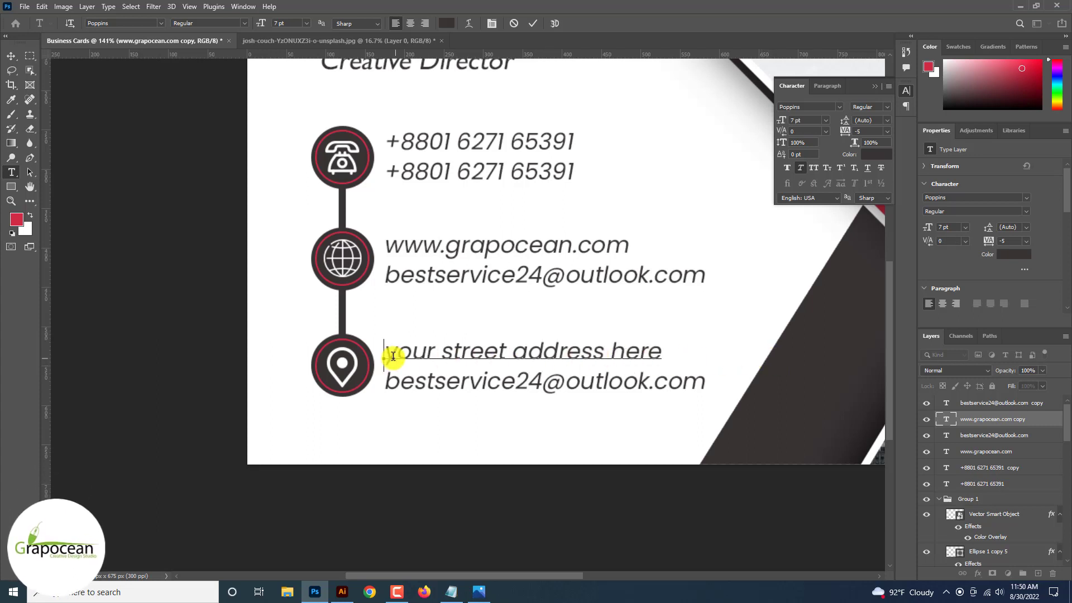
pyautogui.press('Delete')
pyautogui.write('Y')
pyautogui.click(444, 351)
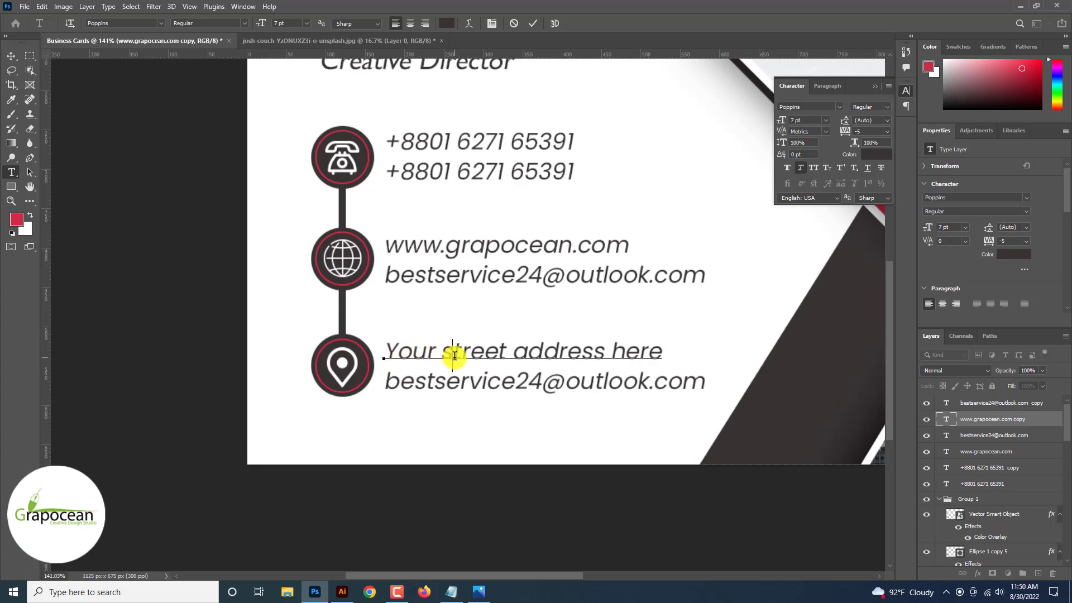
pyautogui.press('Delete')
pyautogui.write('S')
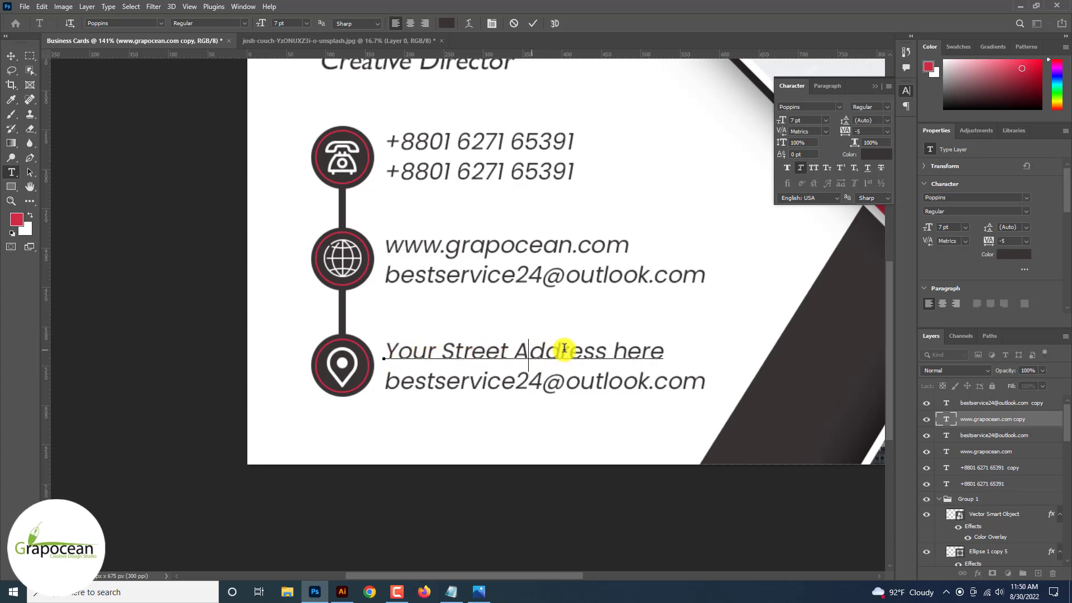
pyautogui.click(625, 349)
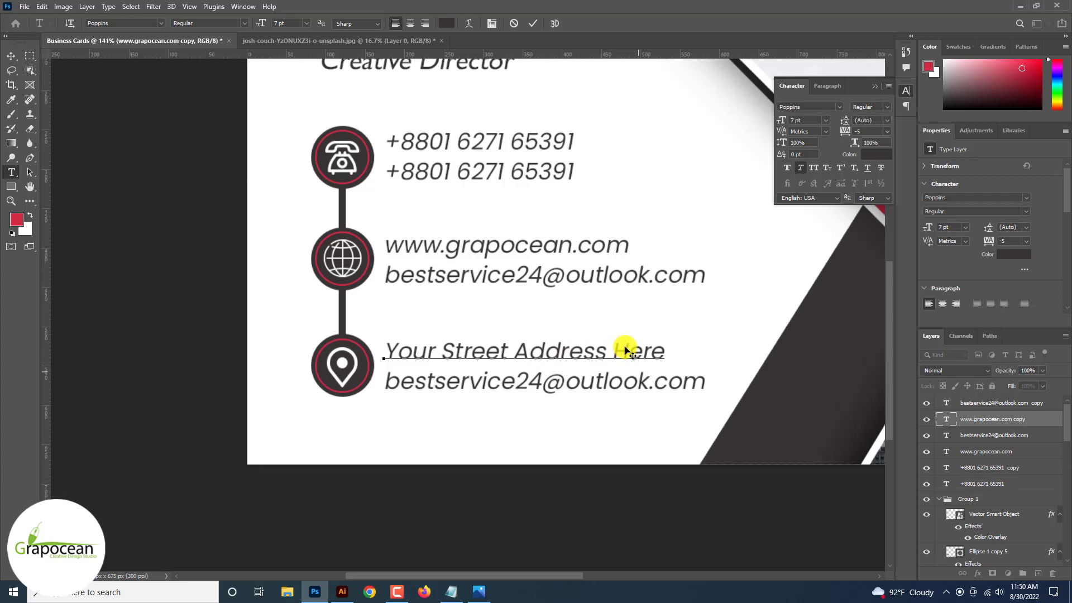
pyautogui.click(12, 56)
# Fit the card in the window and select all of the second address line.
pyautogui.hotkey('ctrl', '0')
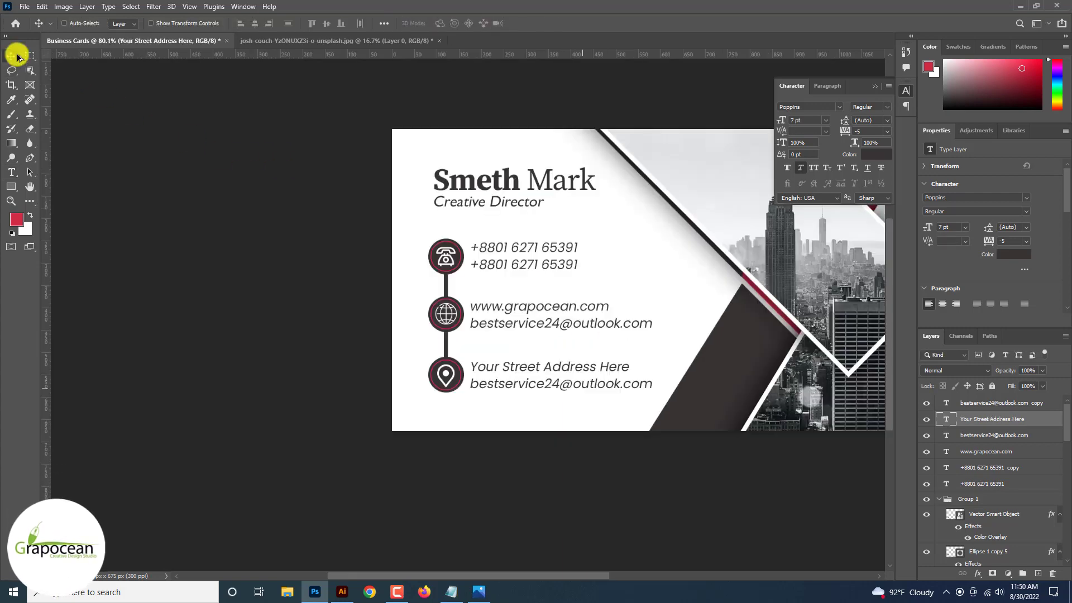
pyautogui.scroll(3, 16, 56)
pyautogui.click(10, 178)
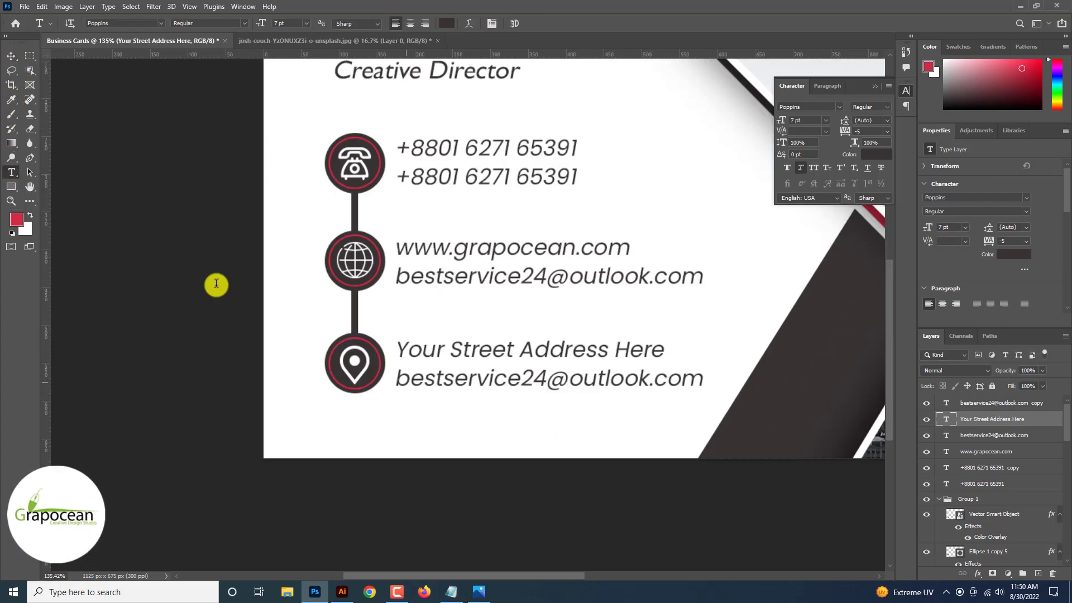
pyautogui.click(431, 385)
pyautogui.hotkey('ctrl', 'a')
# Clear the text of the second address line under the street address.
pyautogui.press('BackSpace')
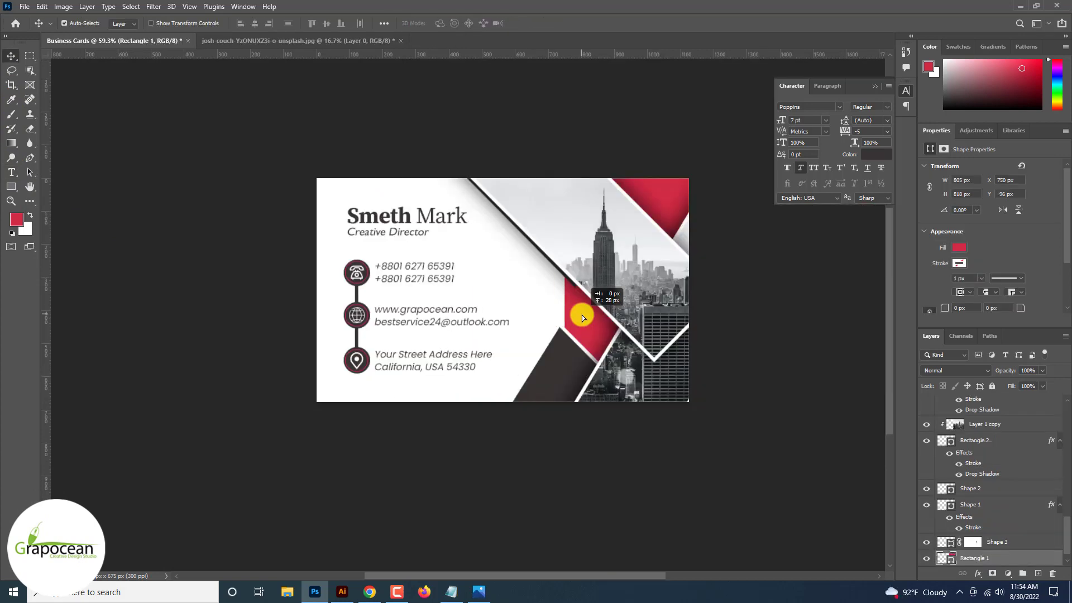
pyautogui.scroll(3, 577, 314)
pyautogui.scroll(2, 560, 313)
# Nudge the red triangle slightly to the right, then deselect it.
pyautogui.moveTo(556, 313); pyautogui.dragTo(559, 339)
pyautogui.scroll(-8, 568, 319)
pyautogui.scroll(-2, 633, 464)
pyautogui.scroll(6, 631, 462)
pyautogui.scroll(-5, 558, 339)
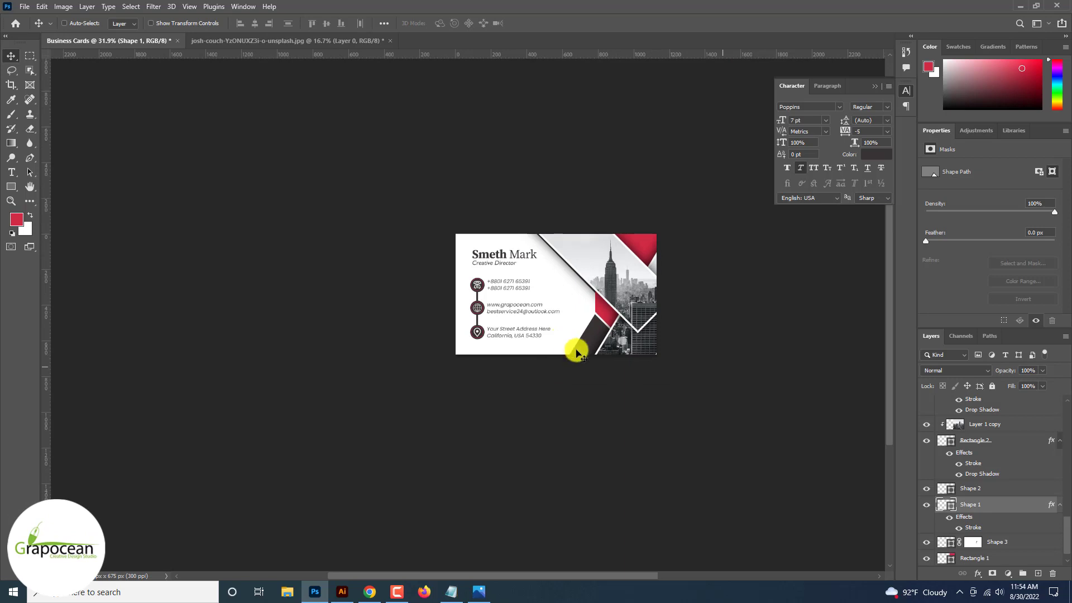
pyautogui.click(688, 415)
pyautogui.scroll(3, 688, 416)
pyautogui.scroll(-3, 688, 416)
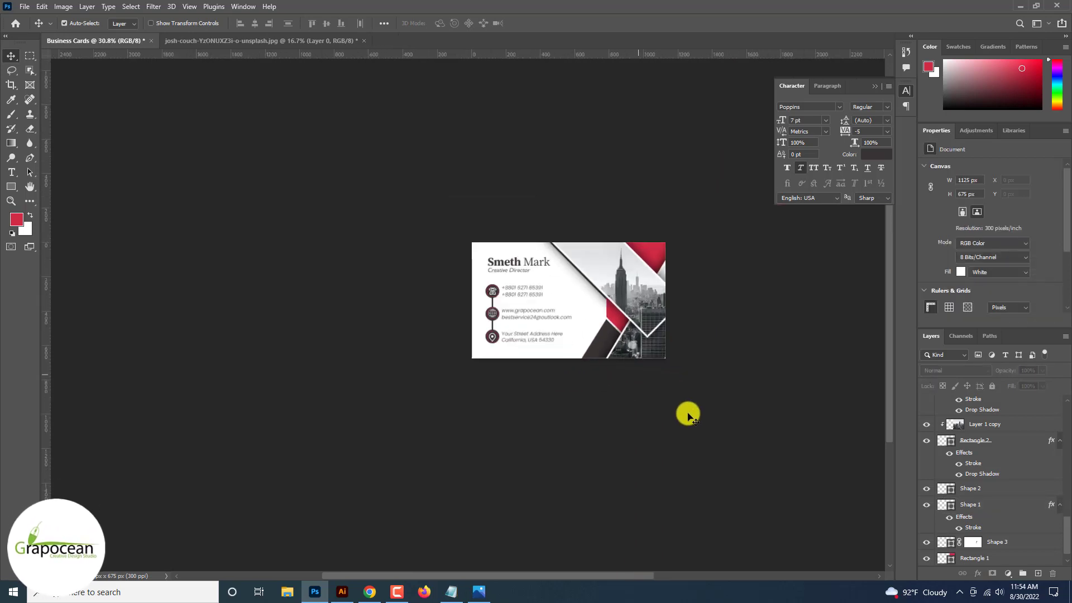
# Undo and redo the last shape change to compare the dark shape's placement.
pyautogui.hotkey('ctrl', 'z')
pyautogui.hotkey('ctrl', 'shift', 'z')
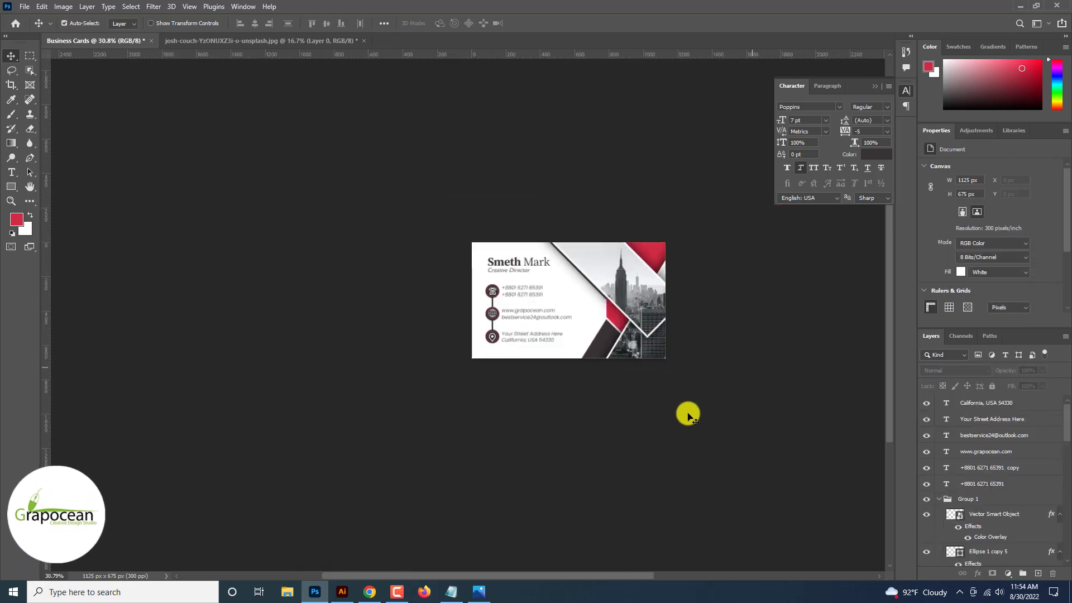
pyautogui.scroll(-1, 688, 416)
pyautogui.scroll(4, 687, 416)
pyautogui.scroll(-1, 688, 416)
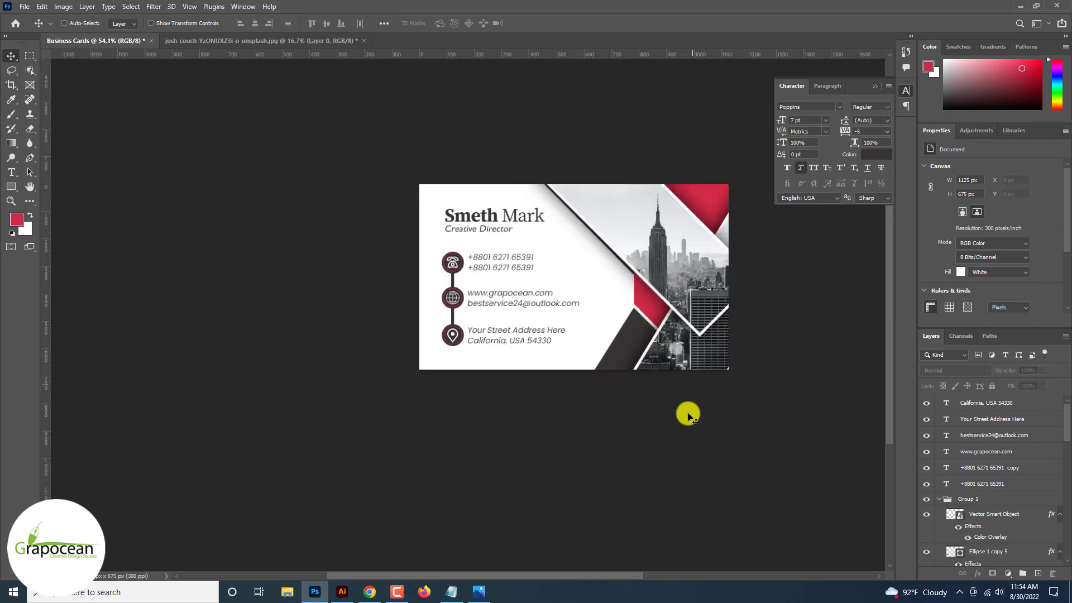
pyautogui.scroll(6, 688, 416)
pyautogui.scroll(-10, 688, 416)
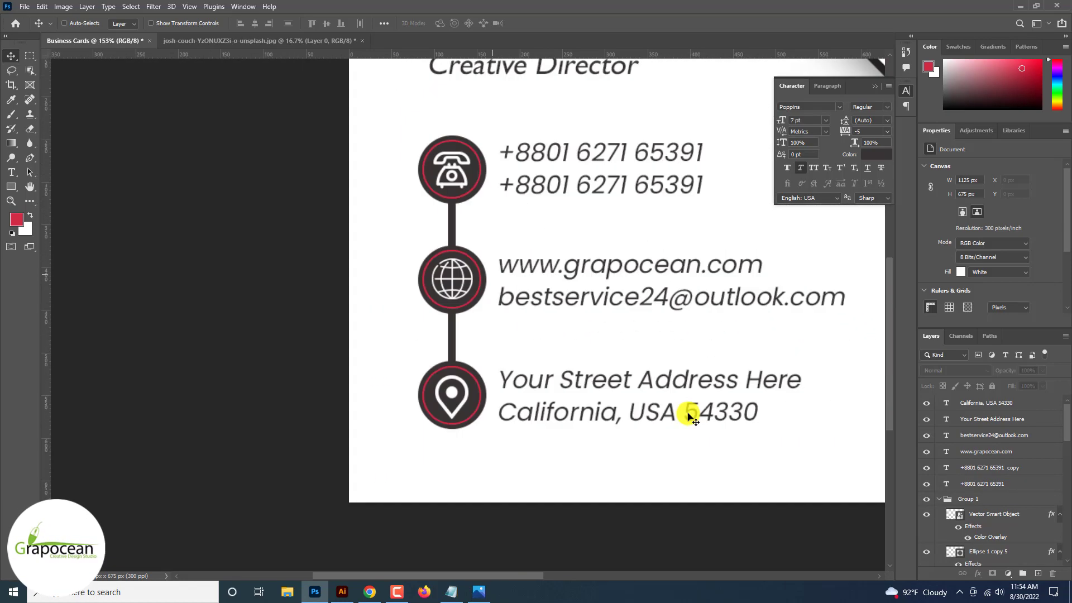
pyautogui.scroll(2, 690, 416)
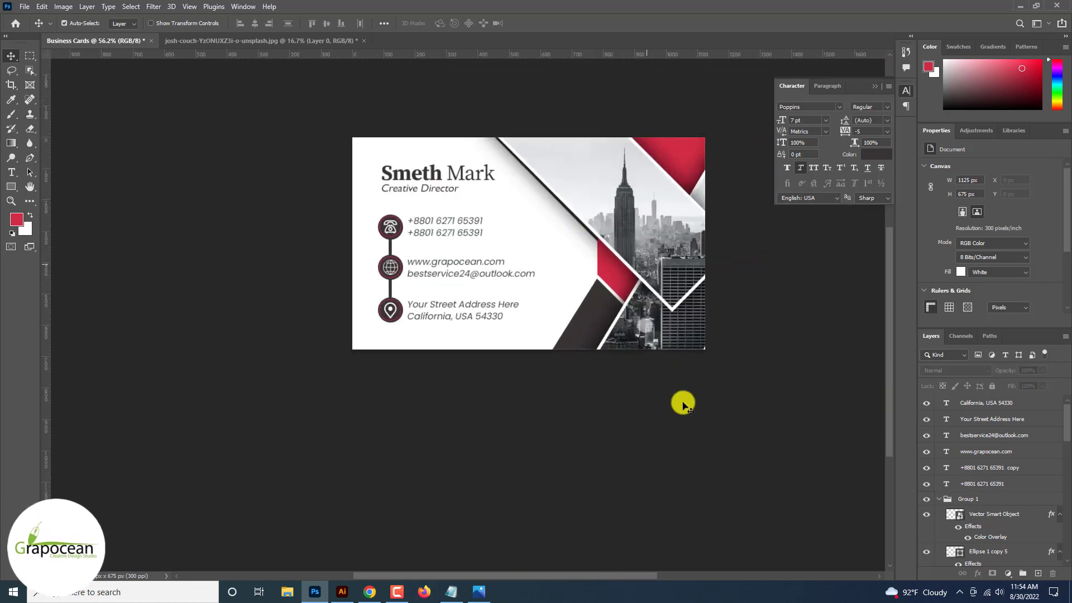